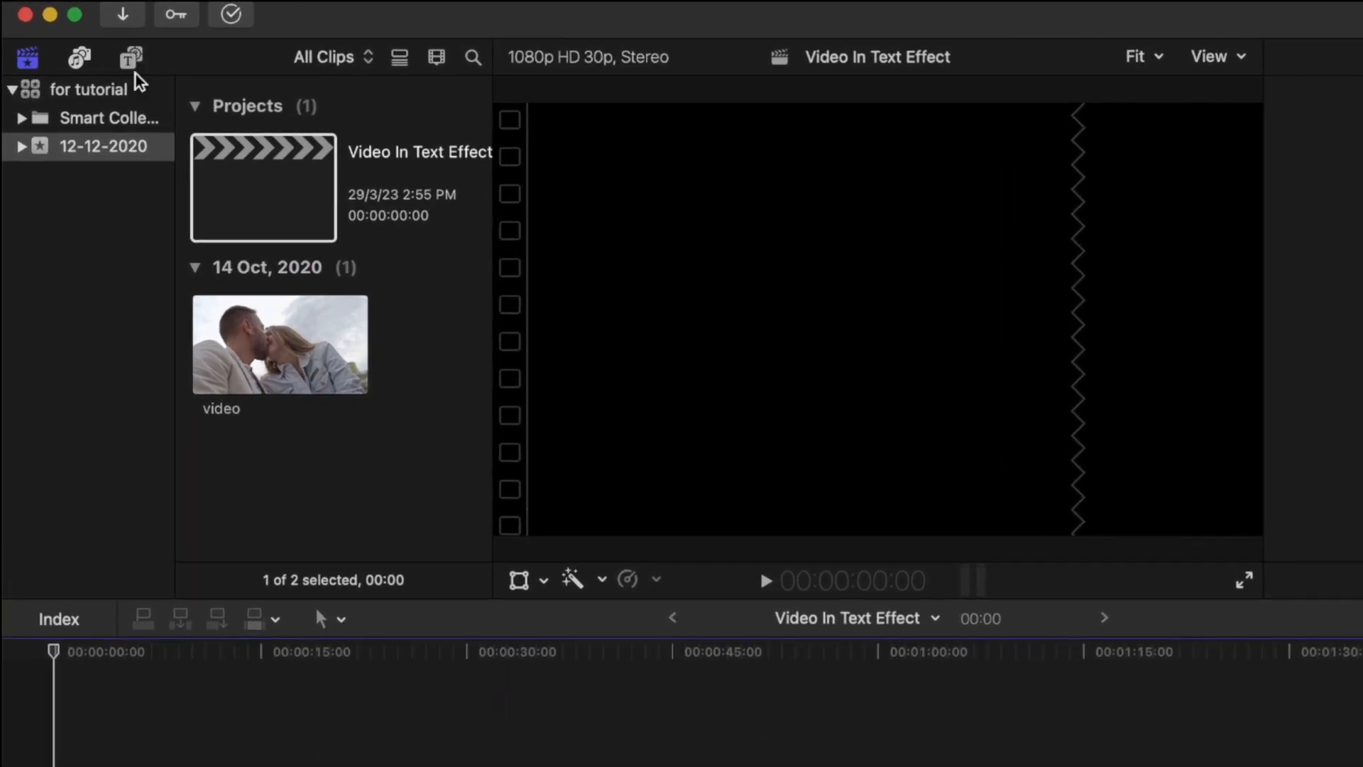
# Search the generators for "cus" and place the Custom generator at the start of the timeline
pyautogui.click(99, 42)
pyautogui.scroll(-10, 85, 290)
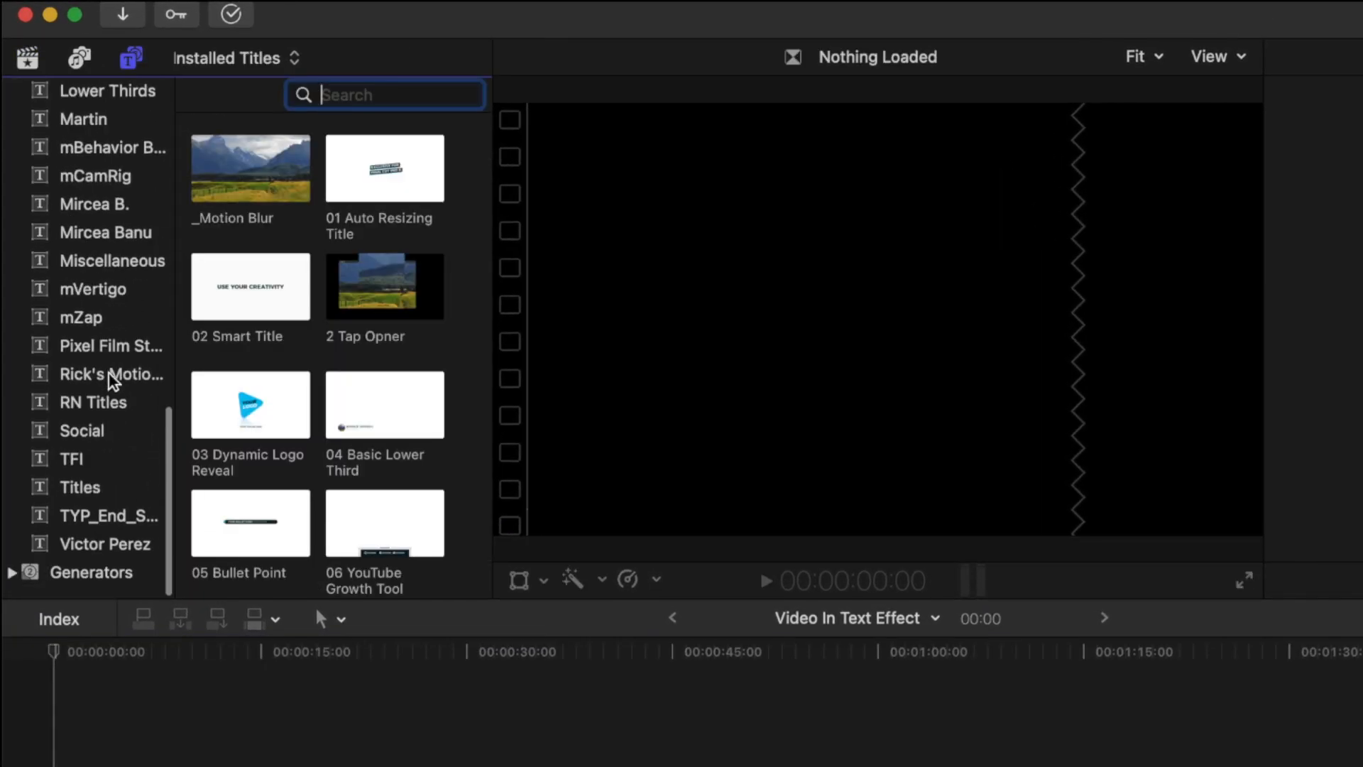
pyautogui.click(86, 584)
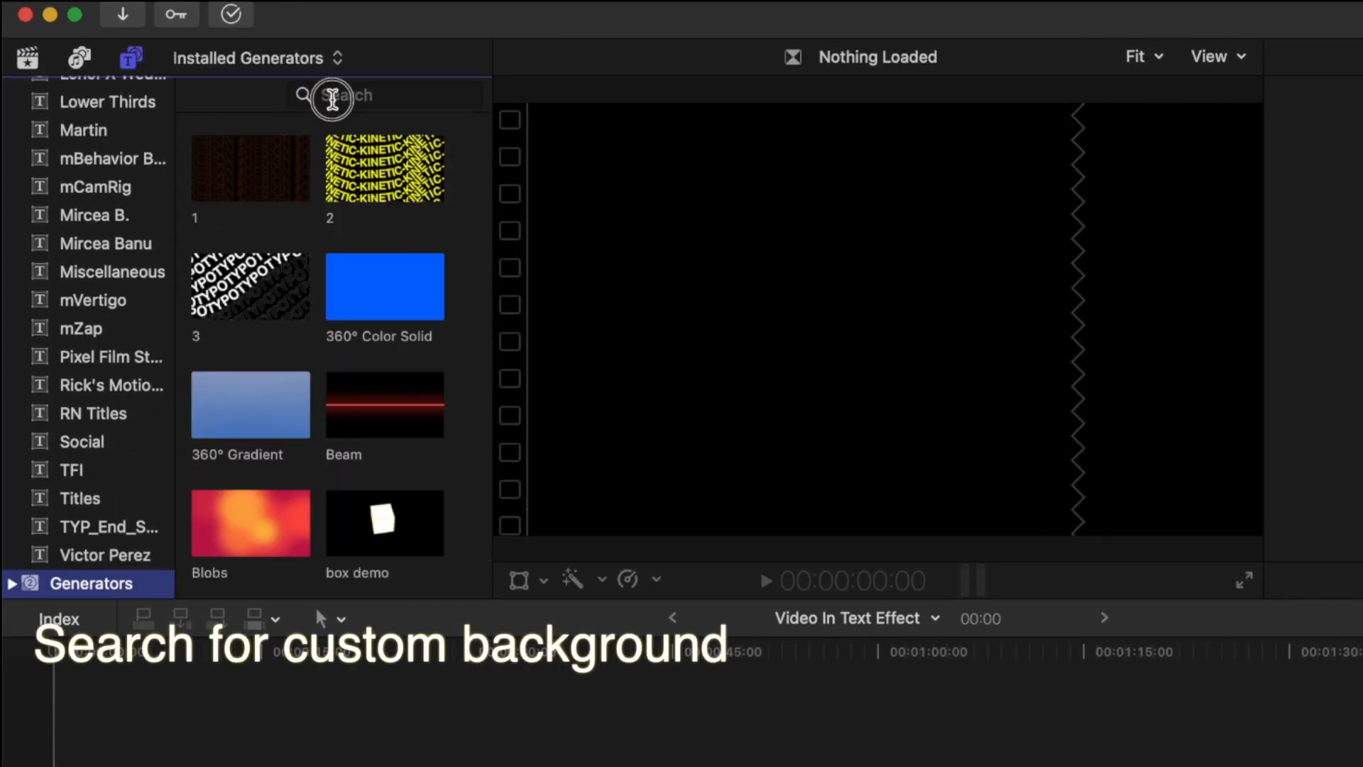
pyautogui.click(332, 97)
pyautogui.write('cus')
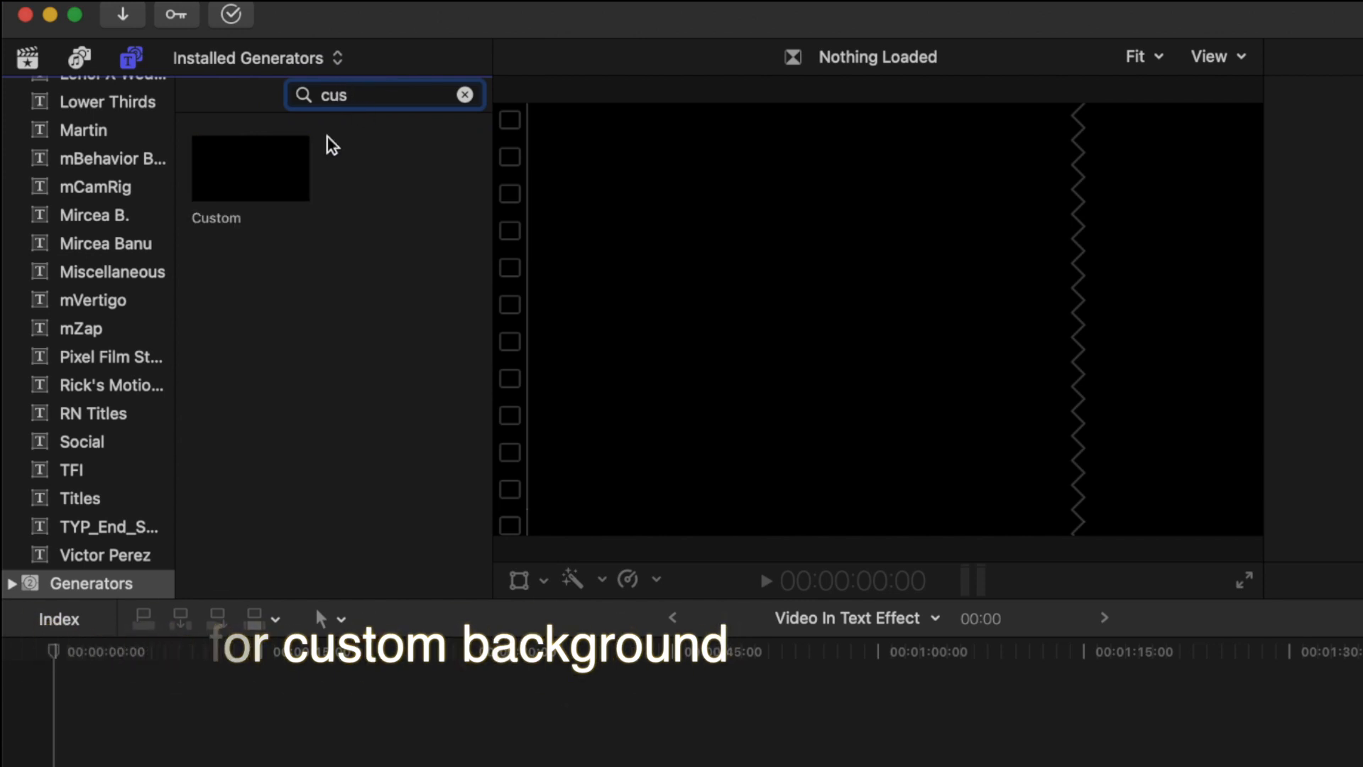
pyautogui.moveTo(225, 189); pyautogui.dragTo(32, 652)
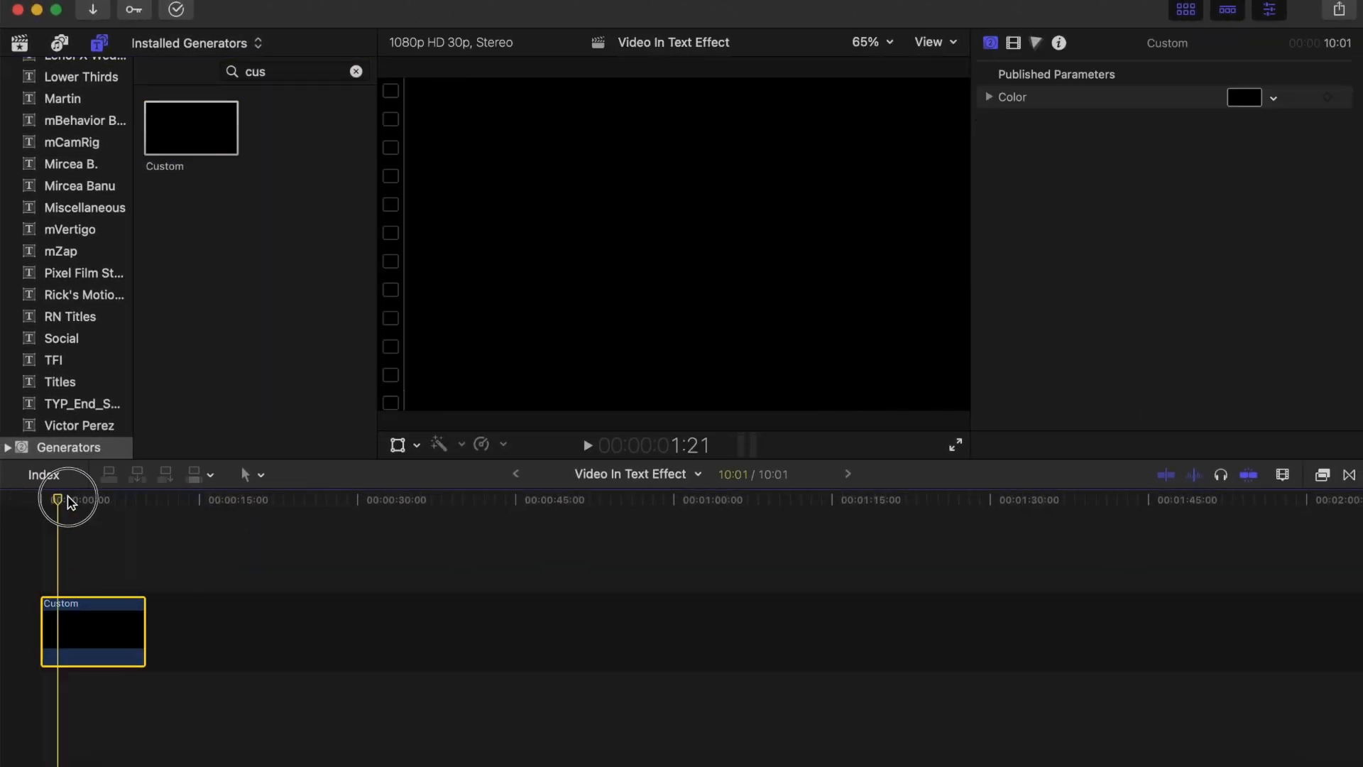
# Place the clip named video above the Custom generator, aligned with the start of the timeline
pyautogui.moveTo(71, 503); pyautogui.dragTo(88, 503)
pyautogui.press('super+equal')
pyautogui.hscroll(-3, 93, 516)
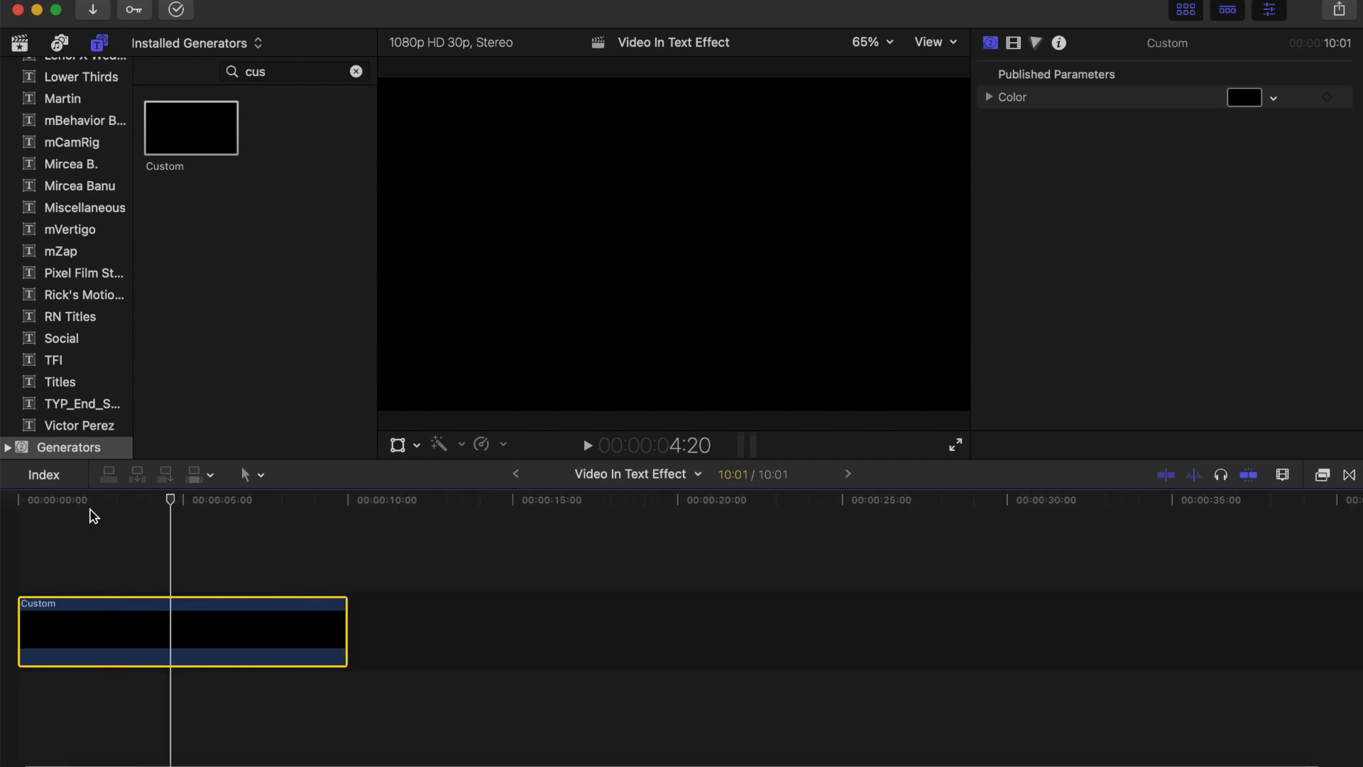
pyautogui.click(20, 44)
pyautogui.click(202, 239)
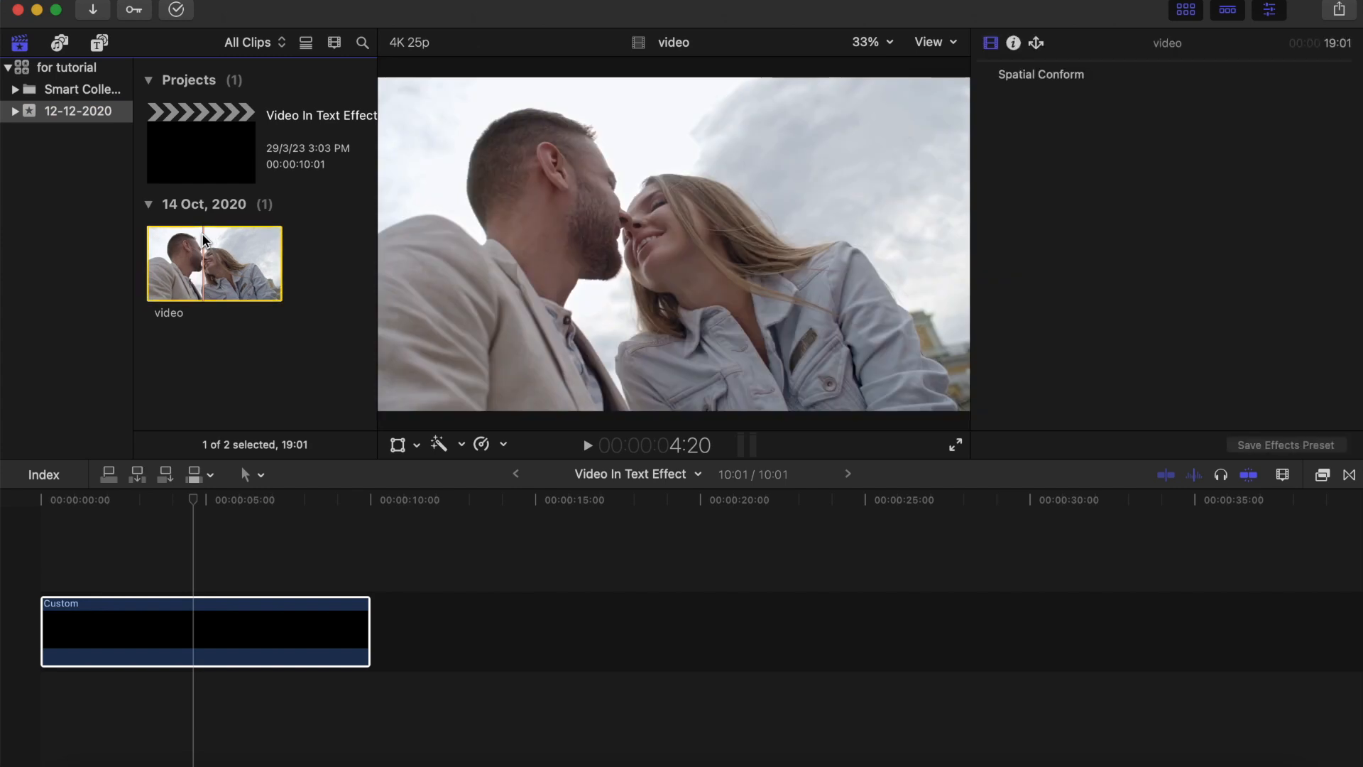
pyautogui.moveTo(203, 239); pyautogui.dragTo(53, 551)
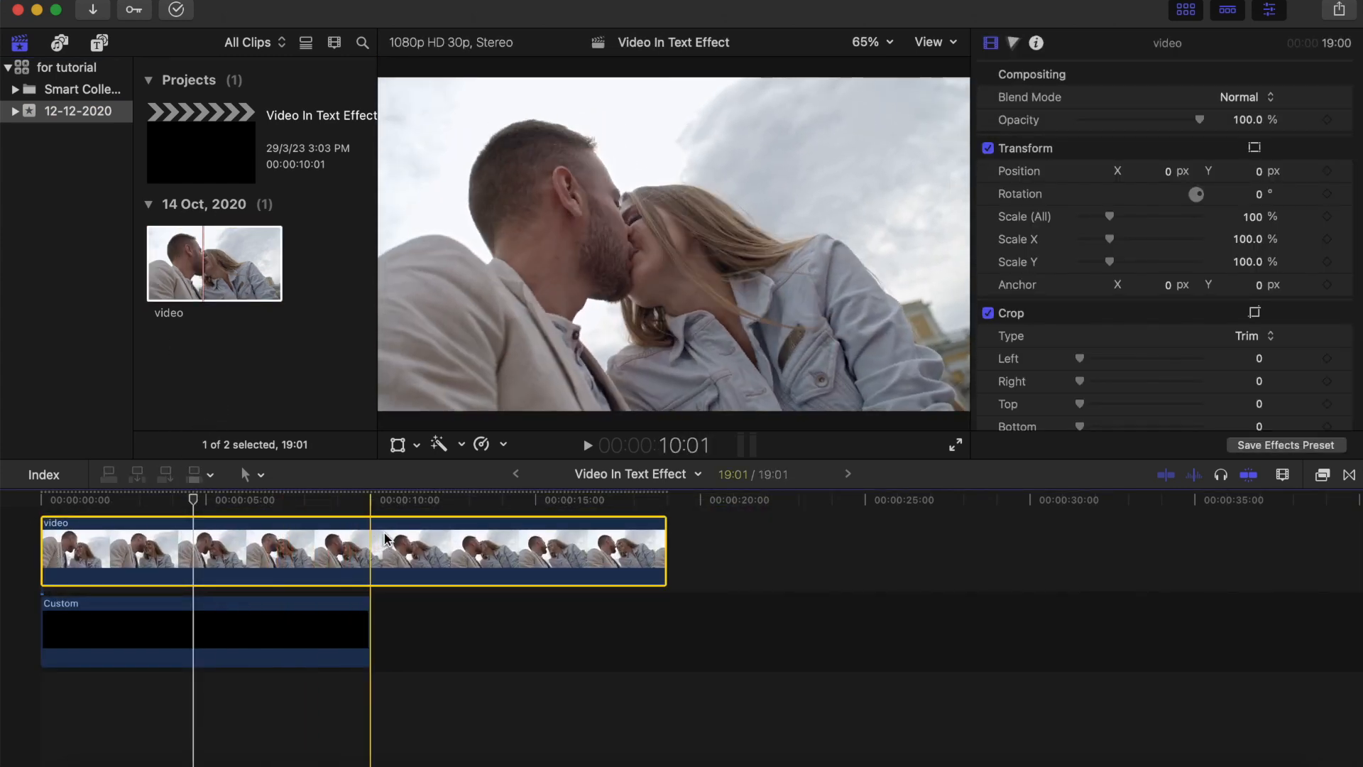
# Trim the end of the video clip to line up with the end of the Custom generator
pyautogui.click(386, 500)
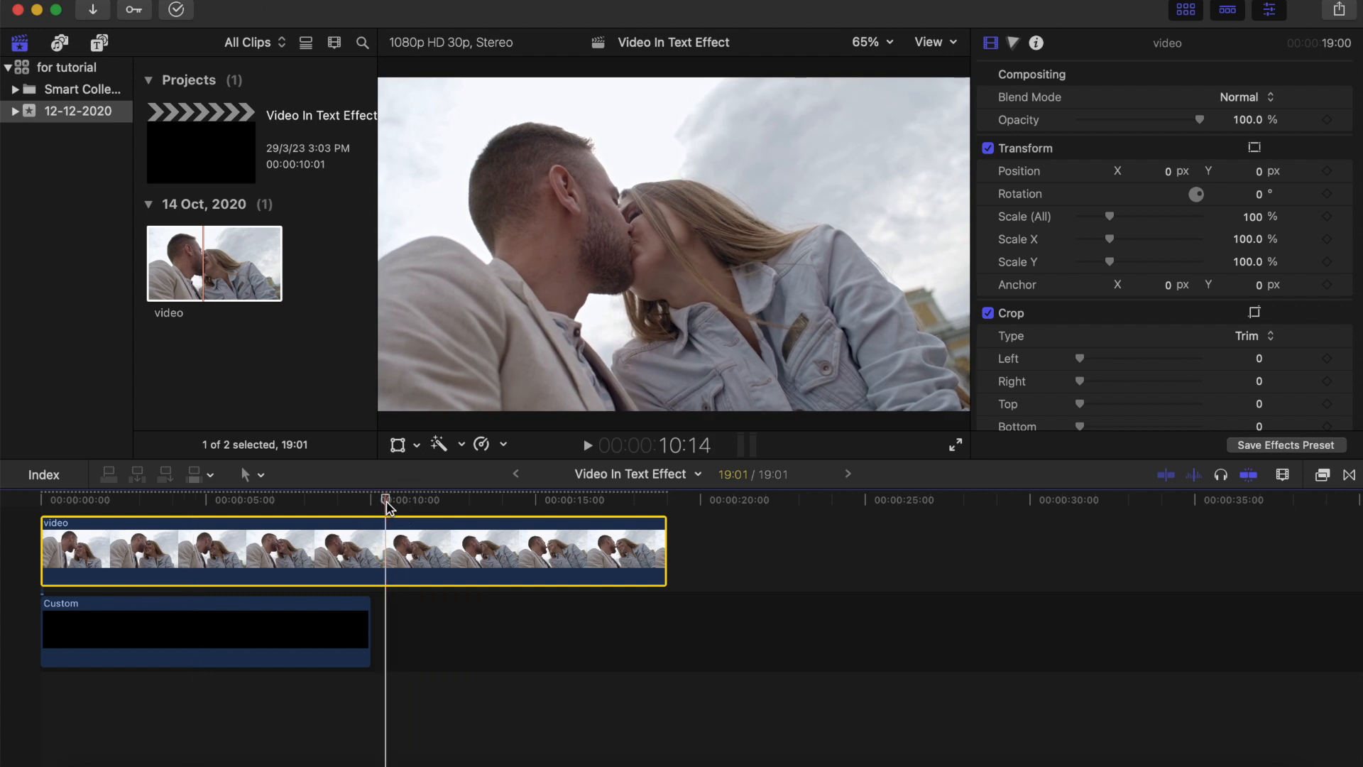
pyautogui.moveTo(666, 561); pyautogui.dragTo(371, 565)
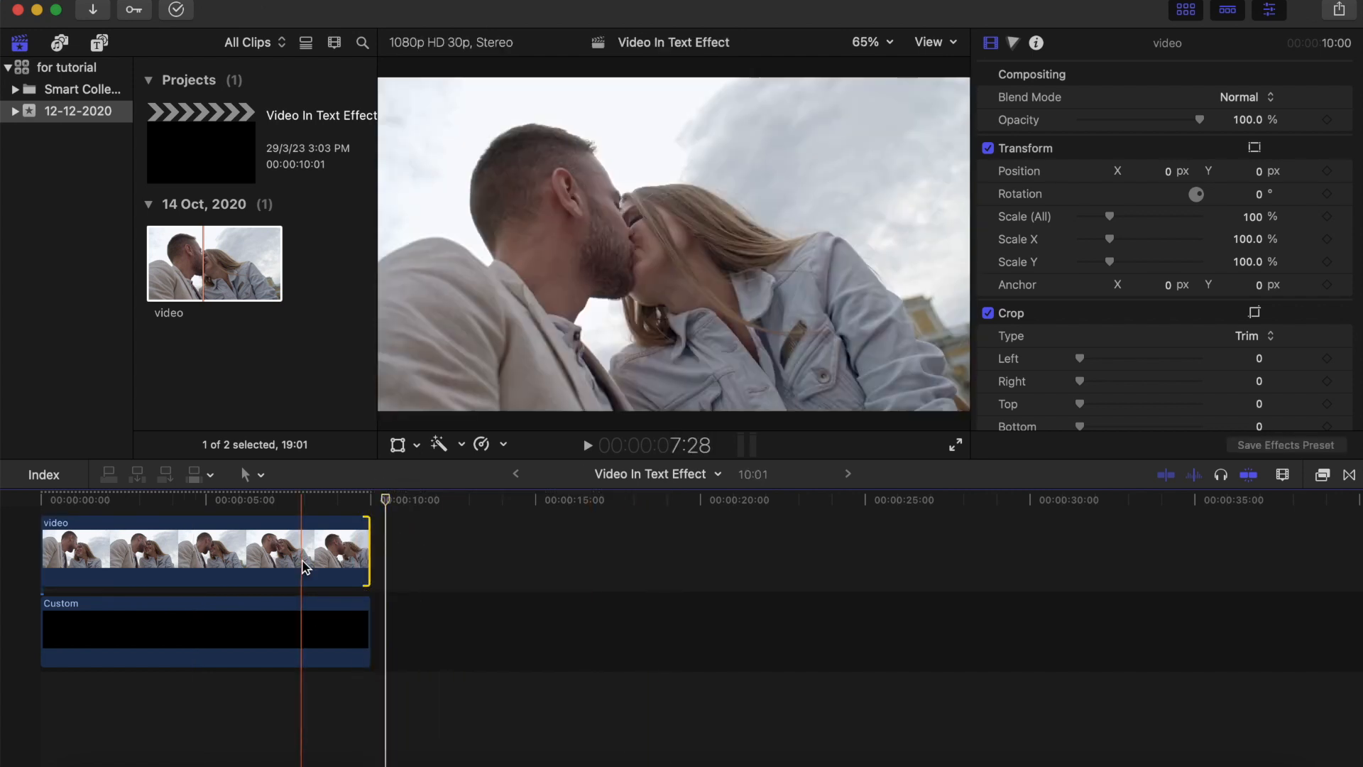
pyautogui.scroll(5, 302, 561)
pyautogui.hscroll(-3, 302, 561)
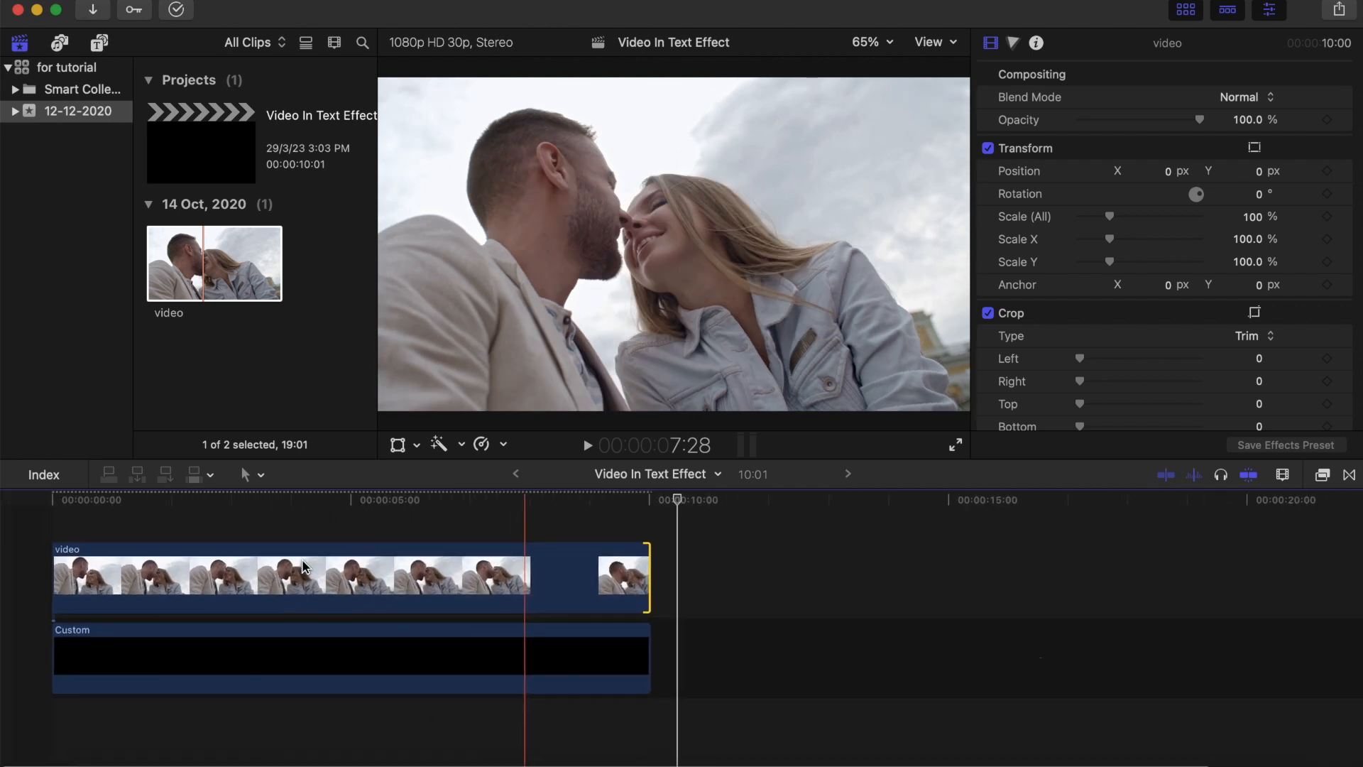
# Search the installed titles for "basic"
pyautogui.click(259, 566)
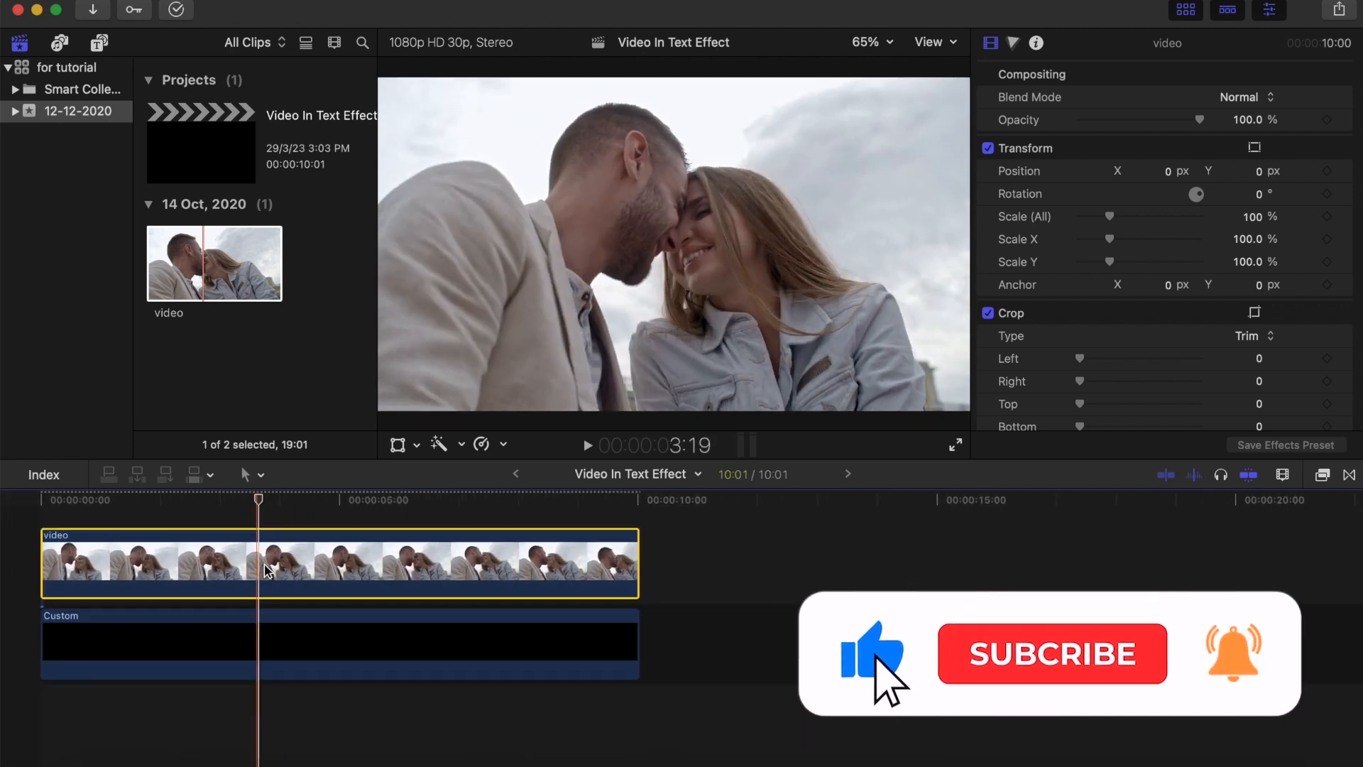
pyautogui.scroll(2, 266, 590)
pyautogui.hscroll(-2, 267, 589)
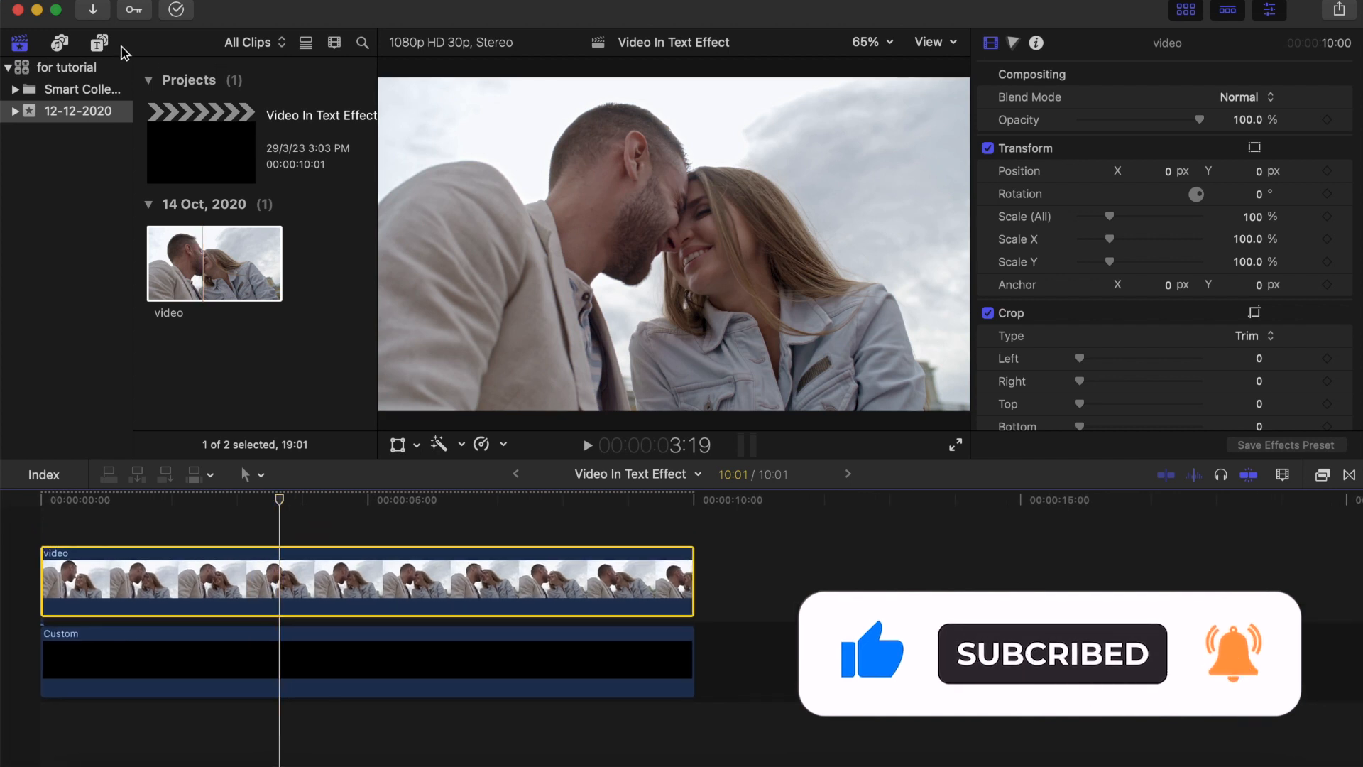
pyautogui.click(100, 44)
pyautogui.scroll(10, 78, 70)
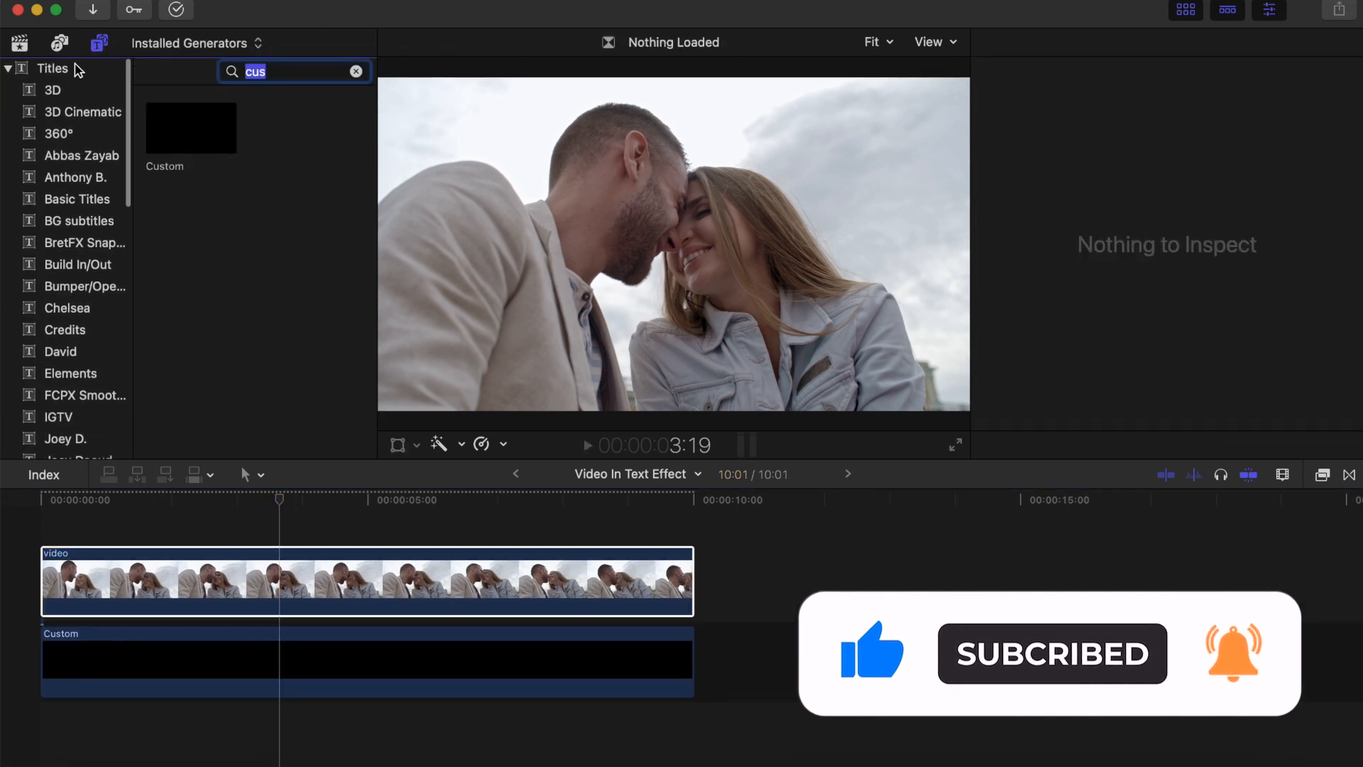
pyautogui.click(78, 70)
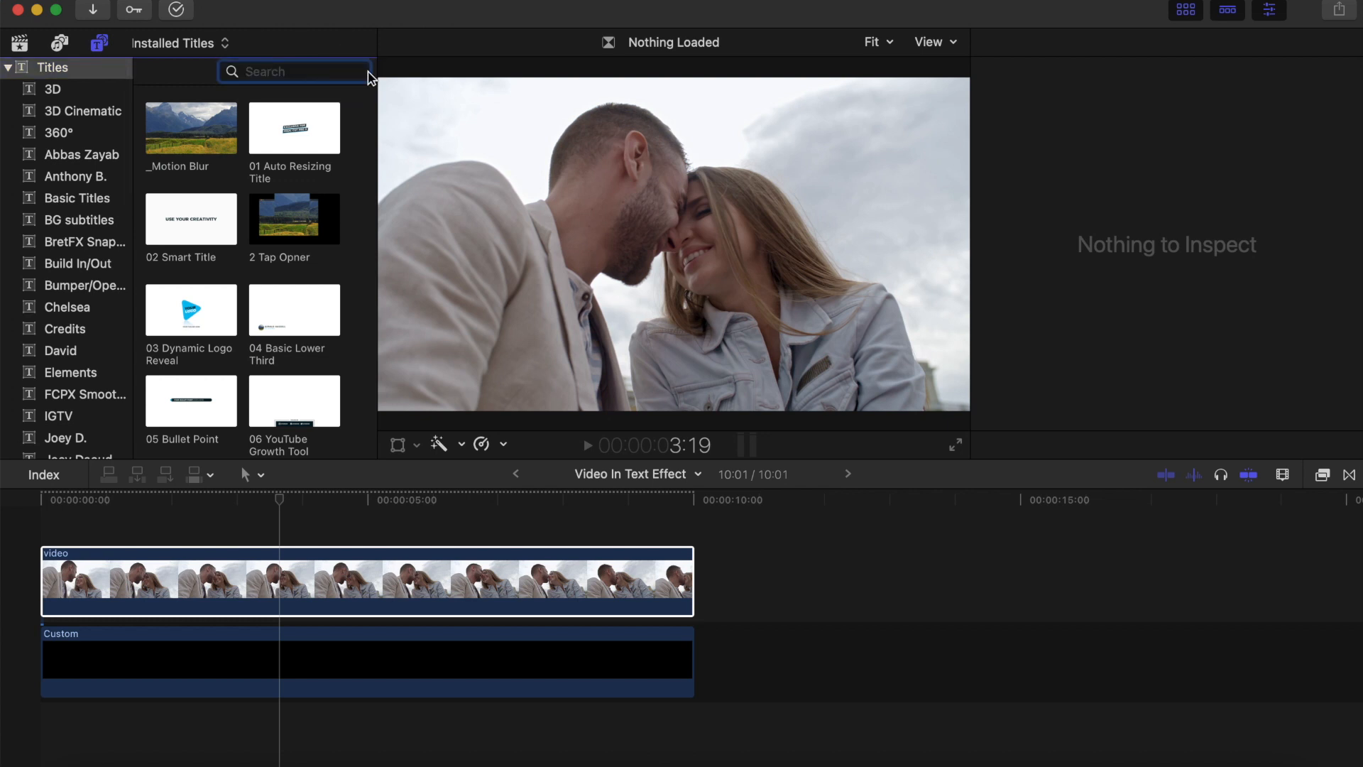
pyautogui.write('bas')
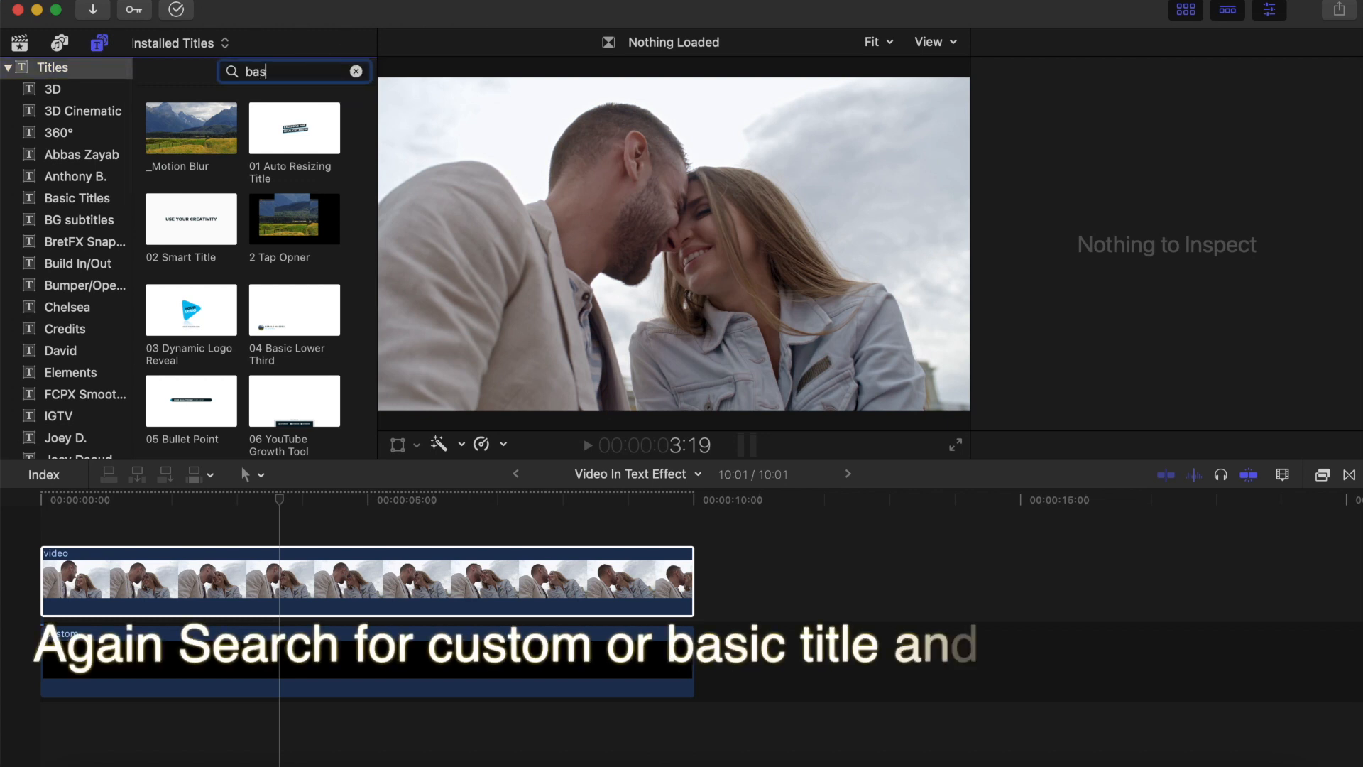
pyautogui.write('ic')
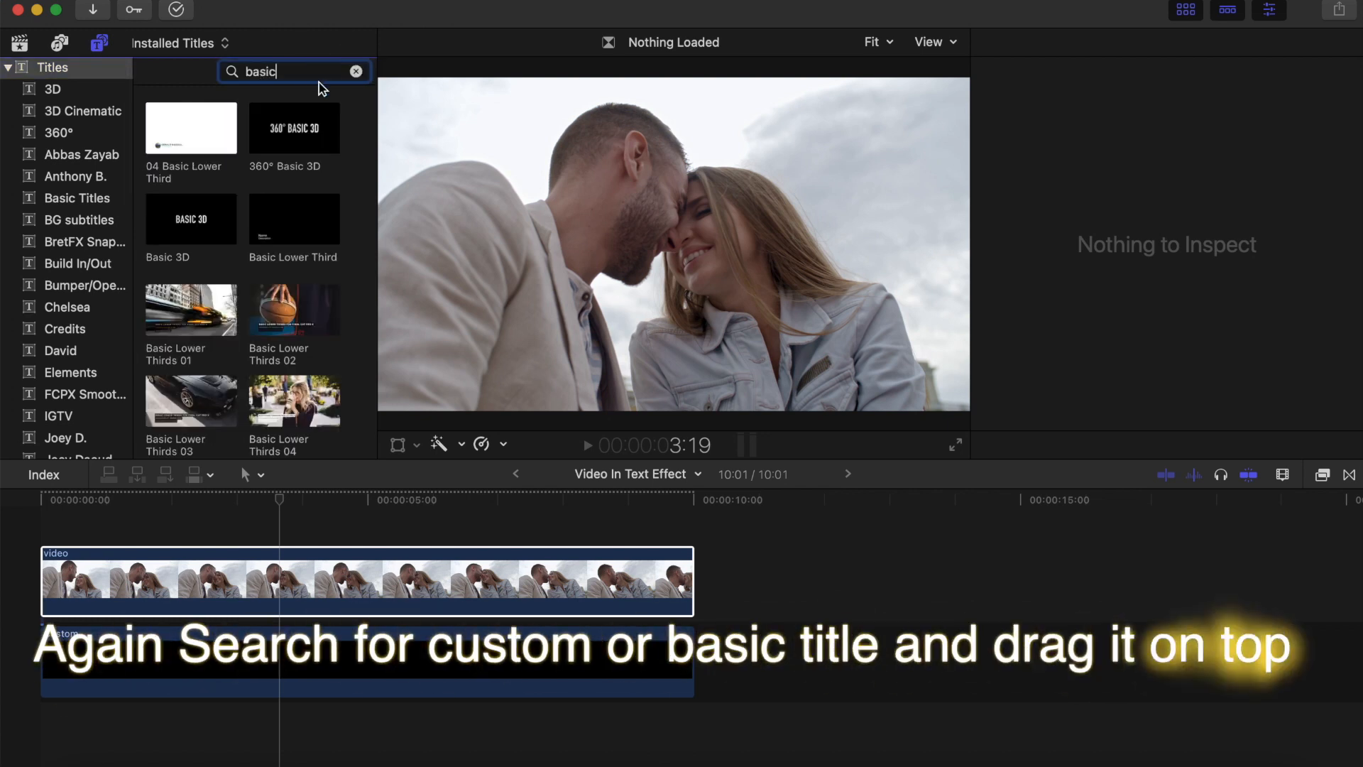
# Place the Basic Title above the video clip, starting at the beginning of the timeline
pyautogui.scroll(-8, 204, 294)
pyautogui.scroll(-5, 213, 291)
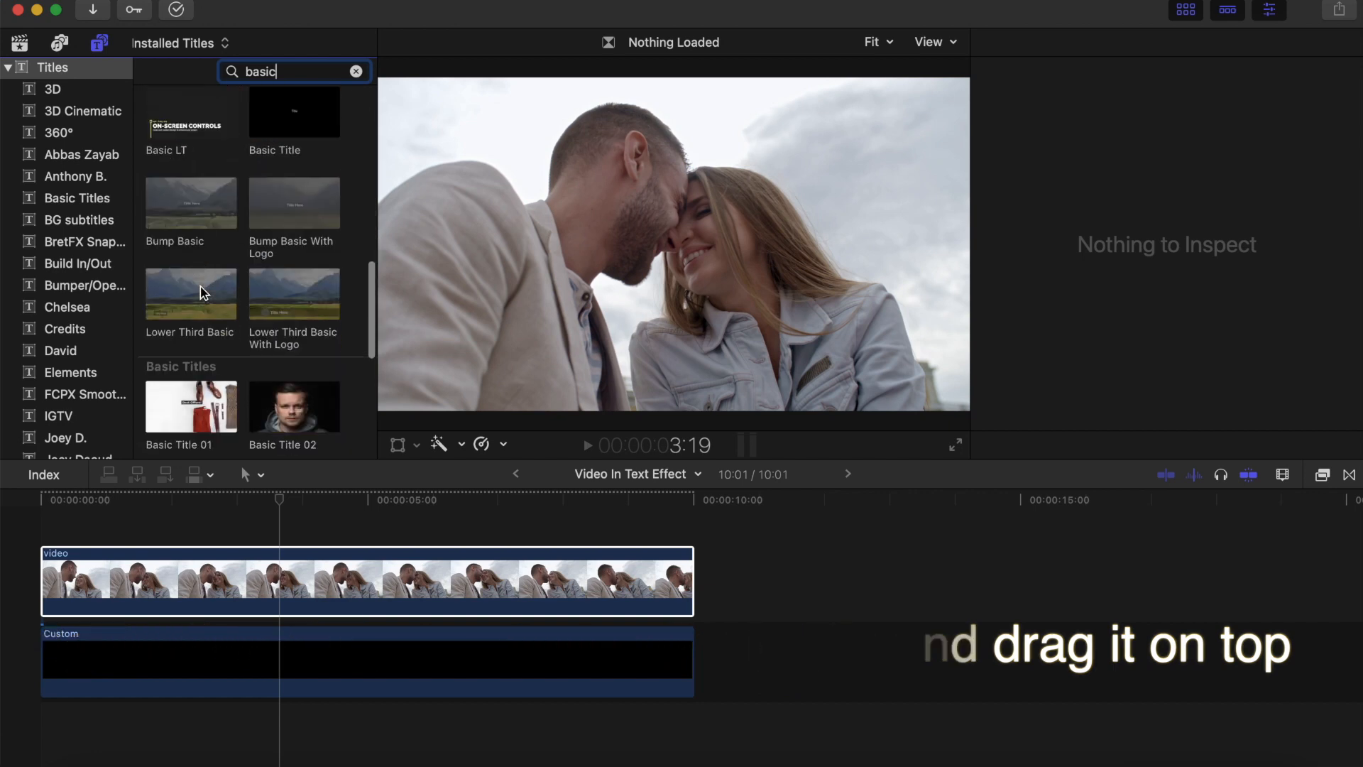
pyautogui.scroll(-5, 219, 345)
pyautogui.scroll(-3, 215, 346)
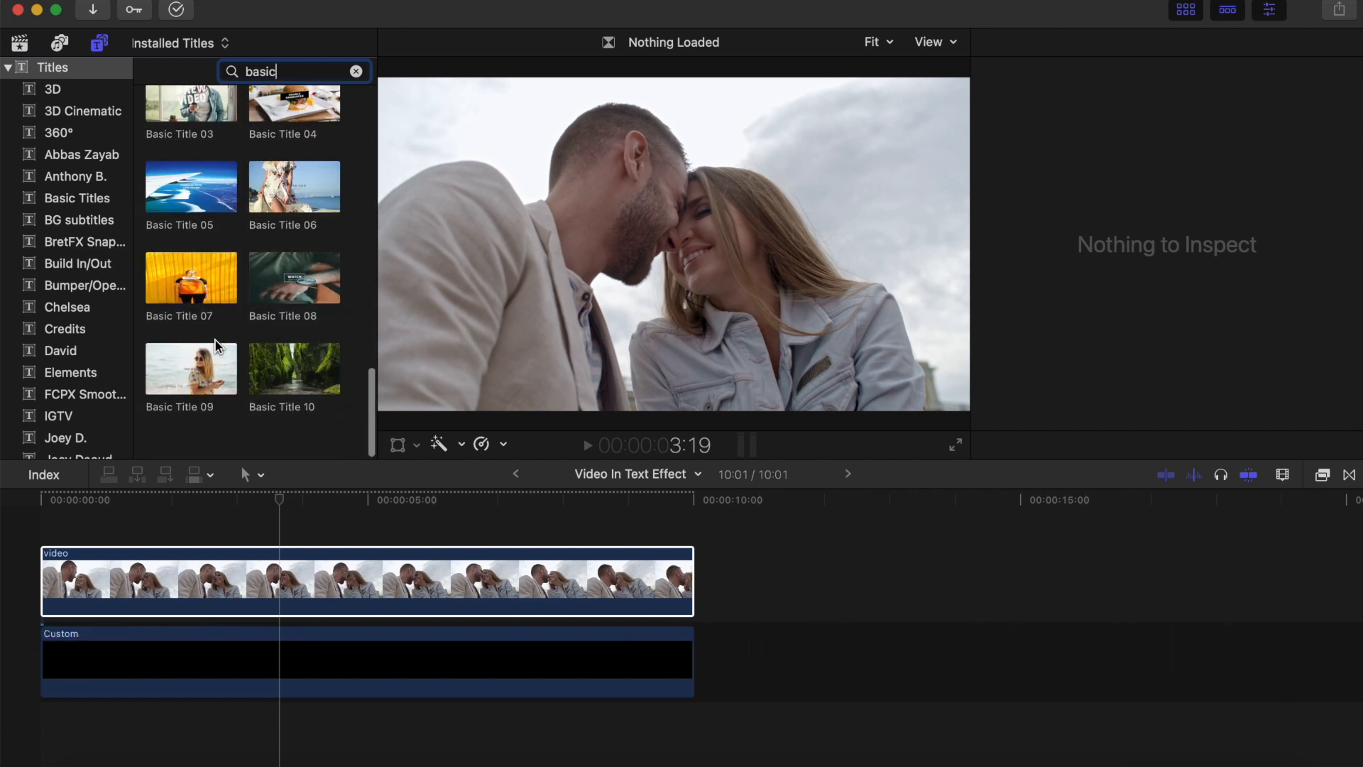
pyautogui.scroll(8, 215, 346)
pyautogui.scroll(4, 217, 344)
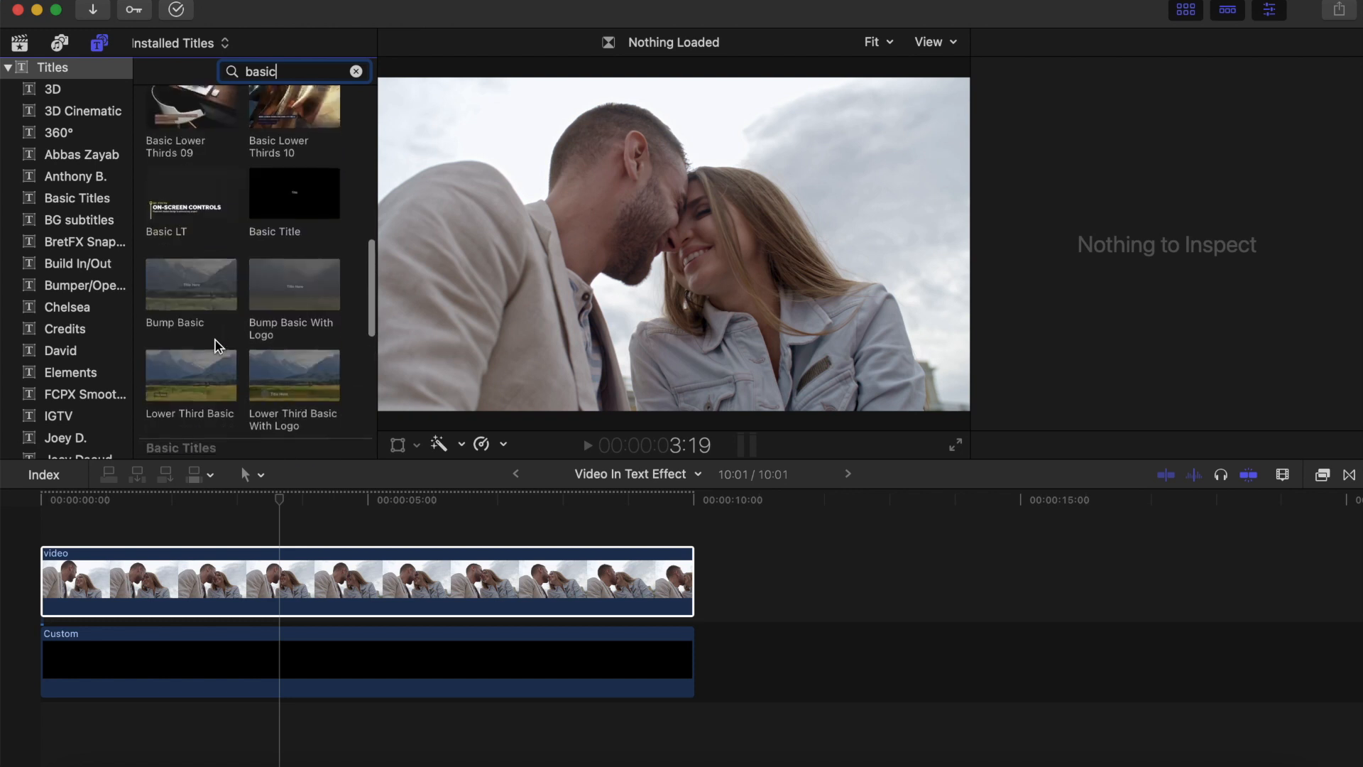
pyautogui.moveTo(297, 203); pyautogui.dragTo(32, 522)
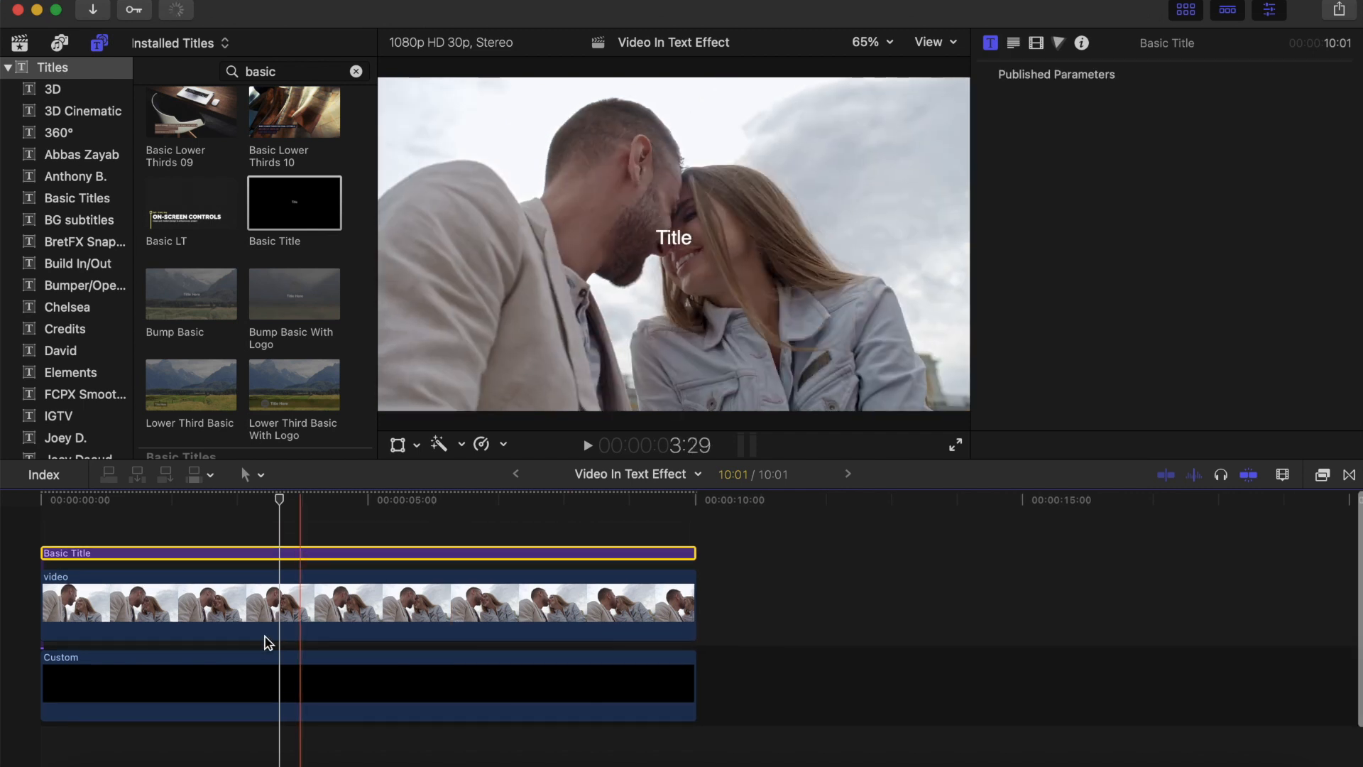
# Change the text of the Basic Title to "Love"
pyautogui.press('super+equal')
pyautogui.click(391, 501)
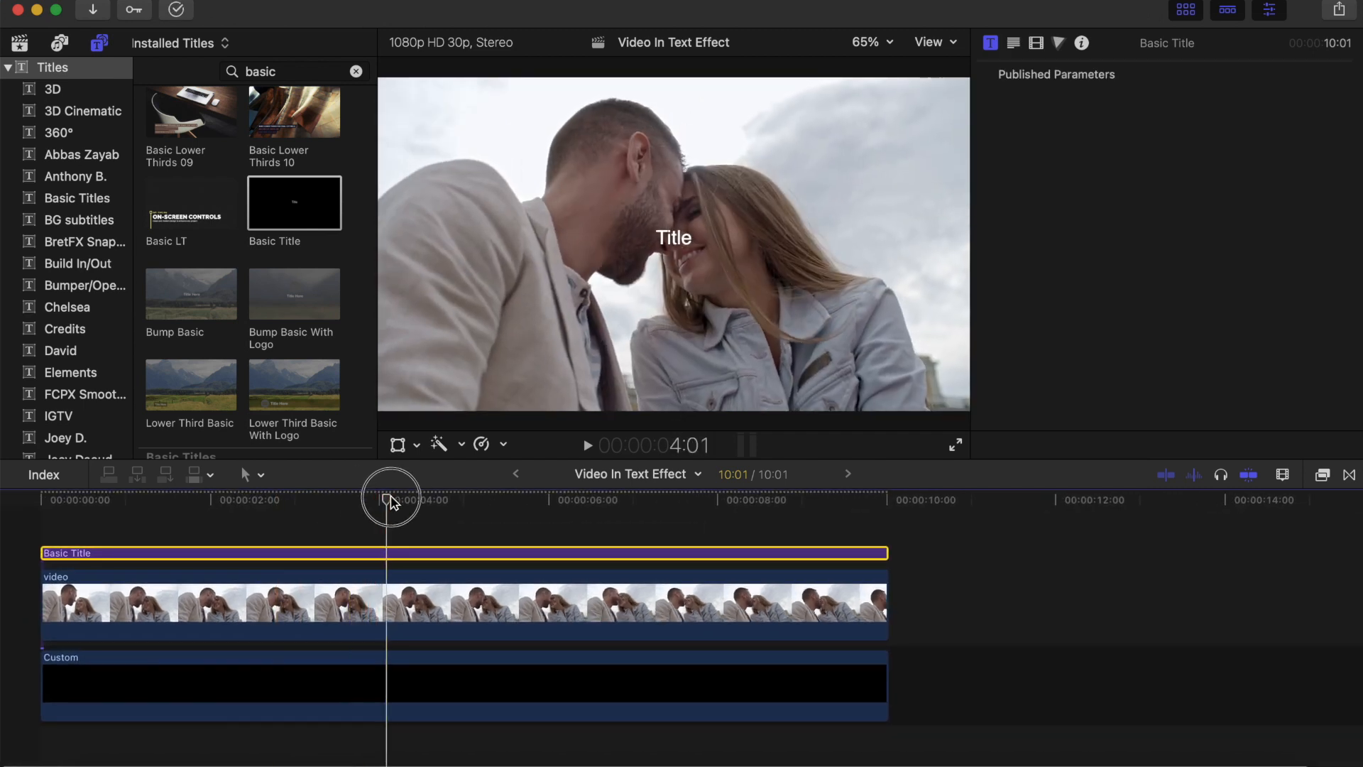
pyautogui.moveTo(391, 502); pyautogui.dragTo(353, 501)
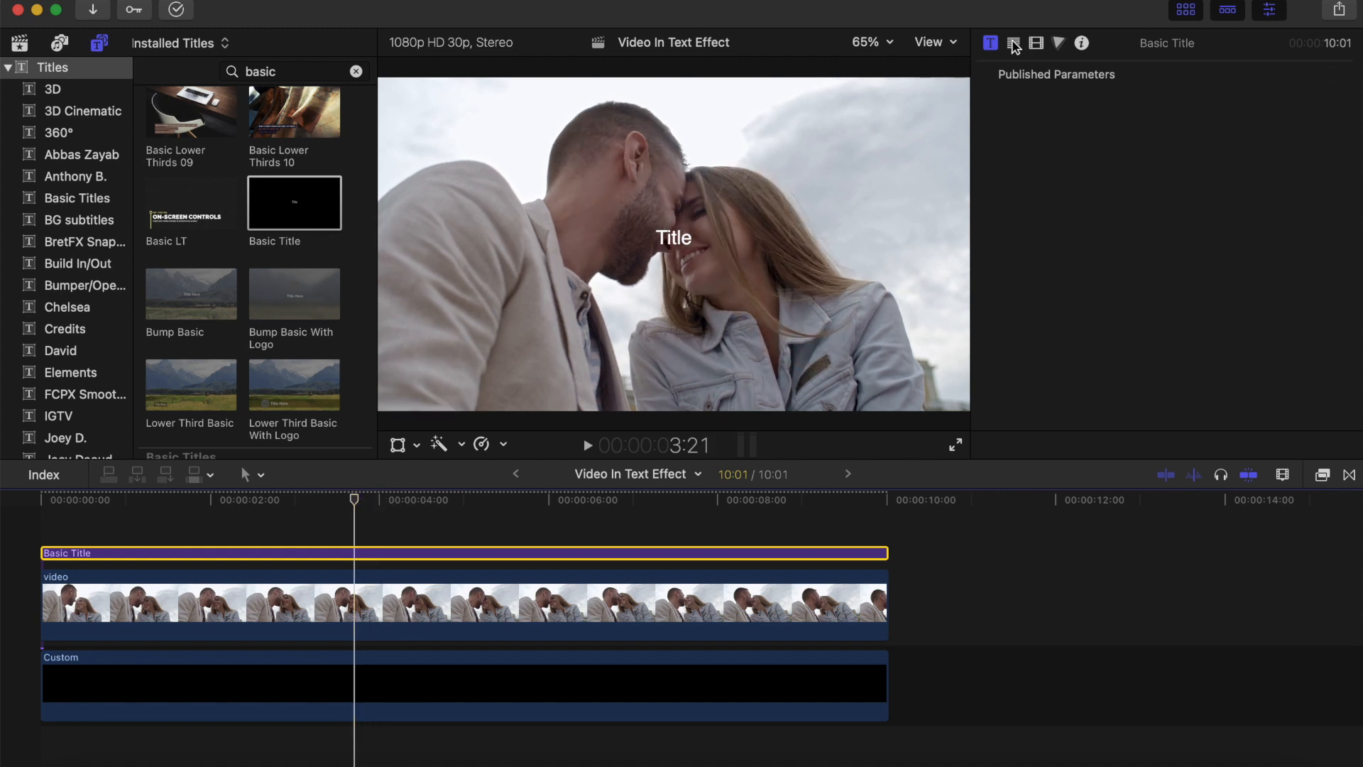
pyautogui.click(1014, 44)
pyautogui.click(1054, 133)
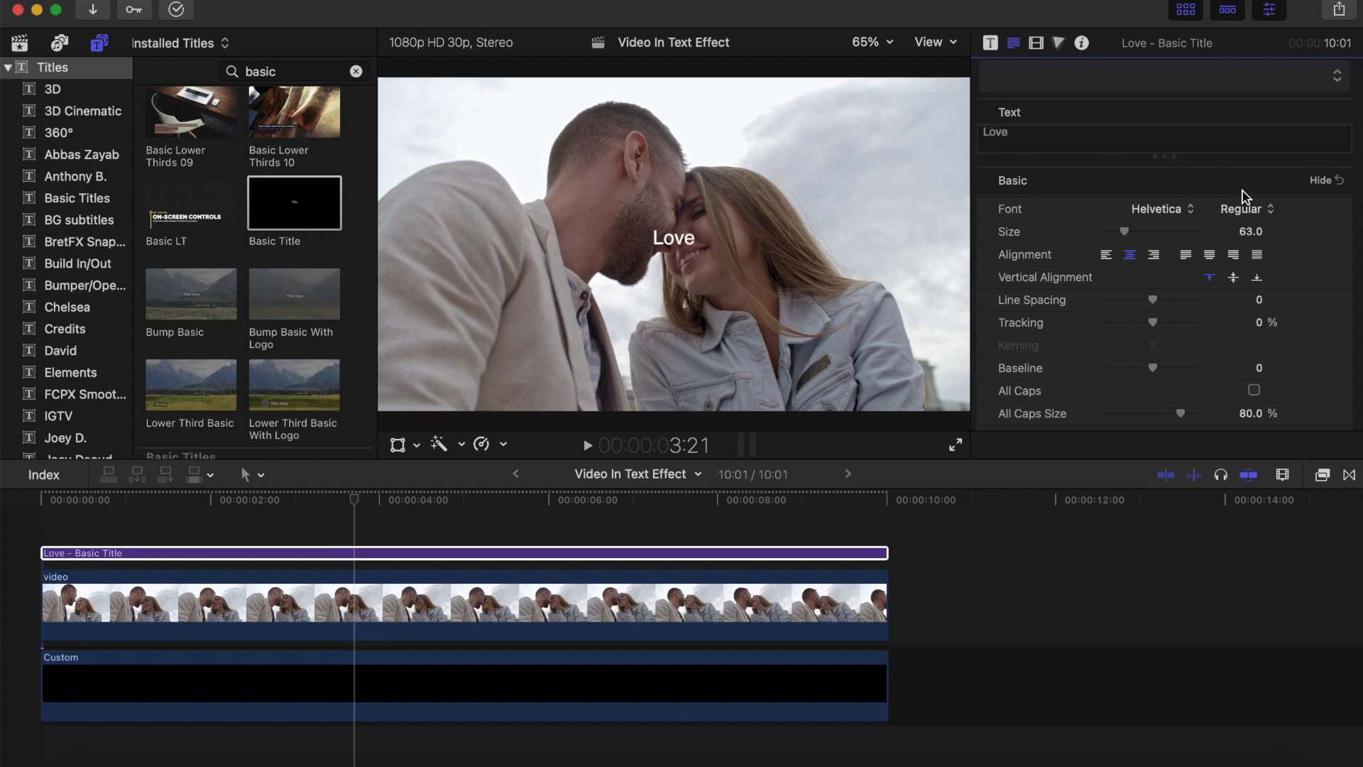
# Set the Love title's size to 600 and move it down to the middle of the frame
pyautogui.click(1140, 213)
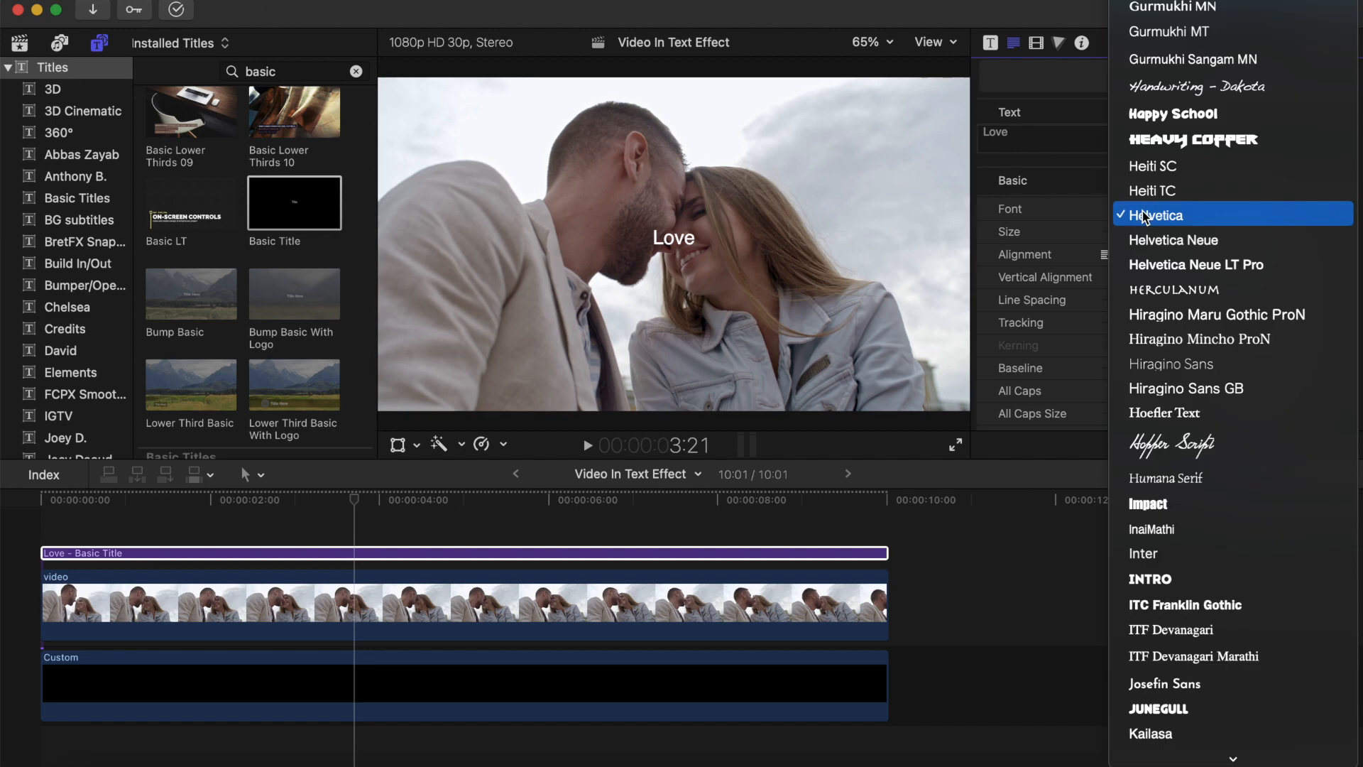
pyautogui.click(1045, 196)
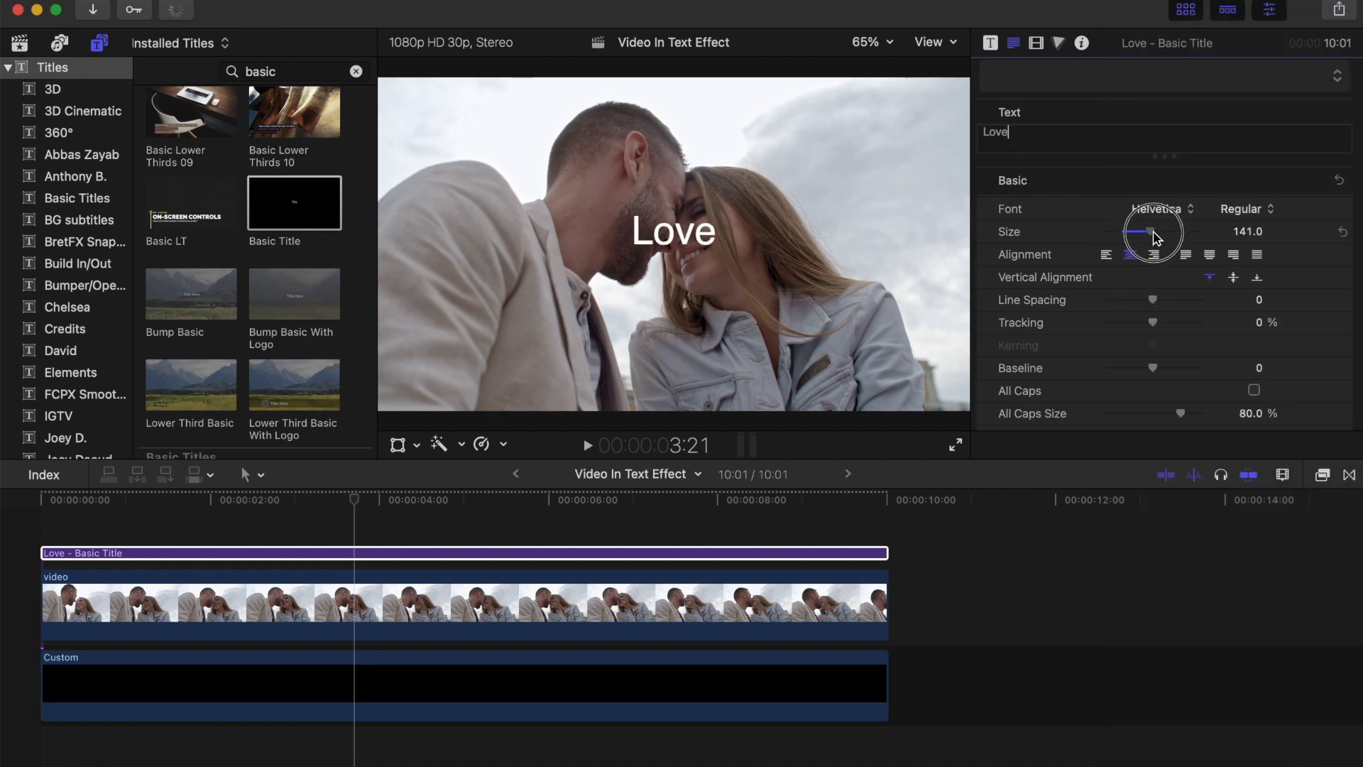
pyautogui.moveTo(1153, 234); pyautogui.dragTo(1251, 270)
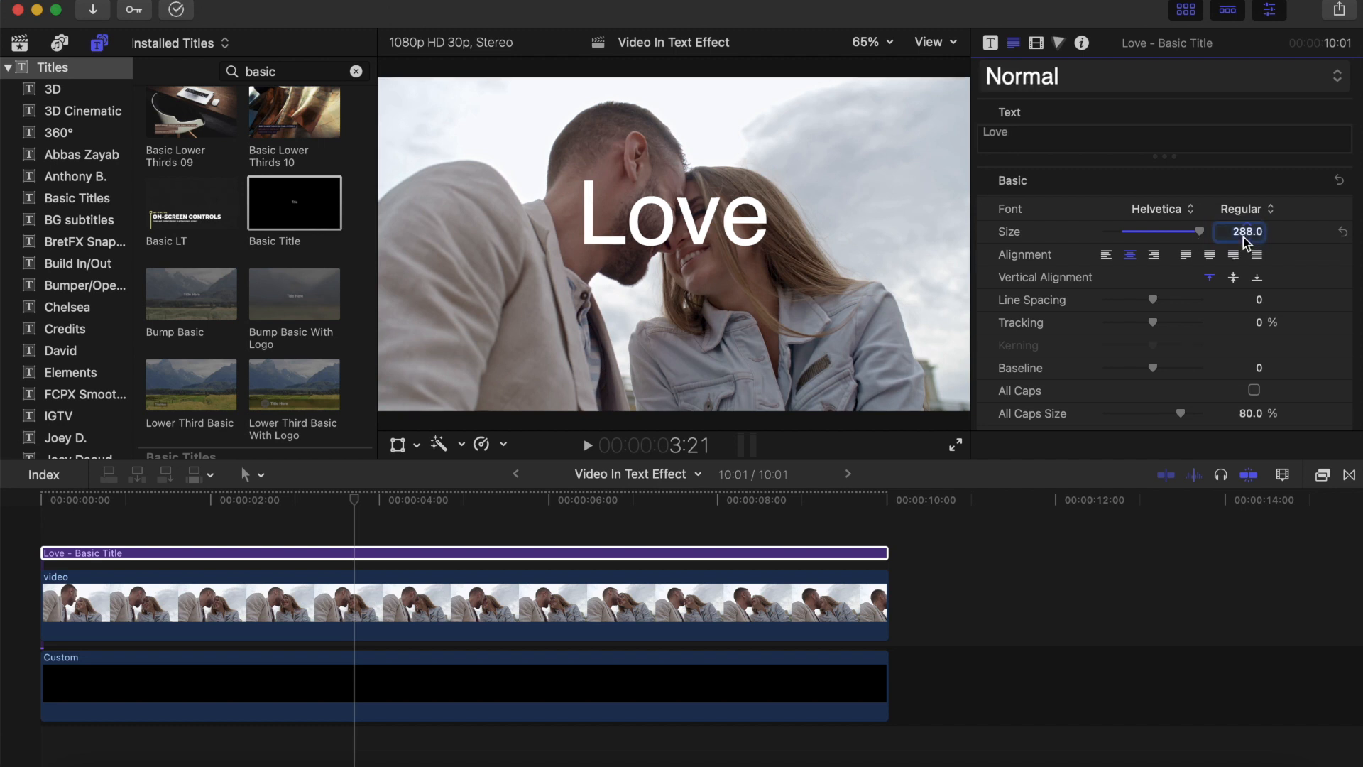
pyautogui.press('Return')
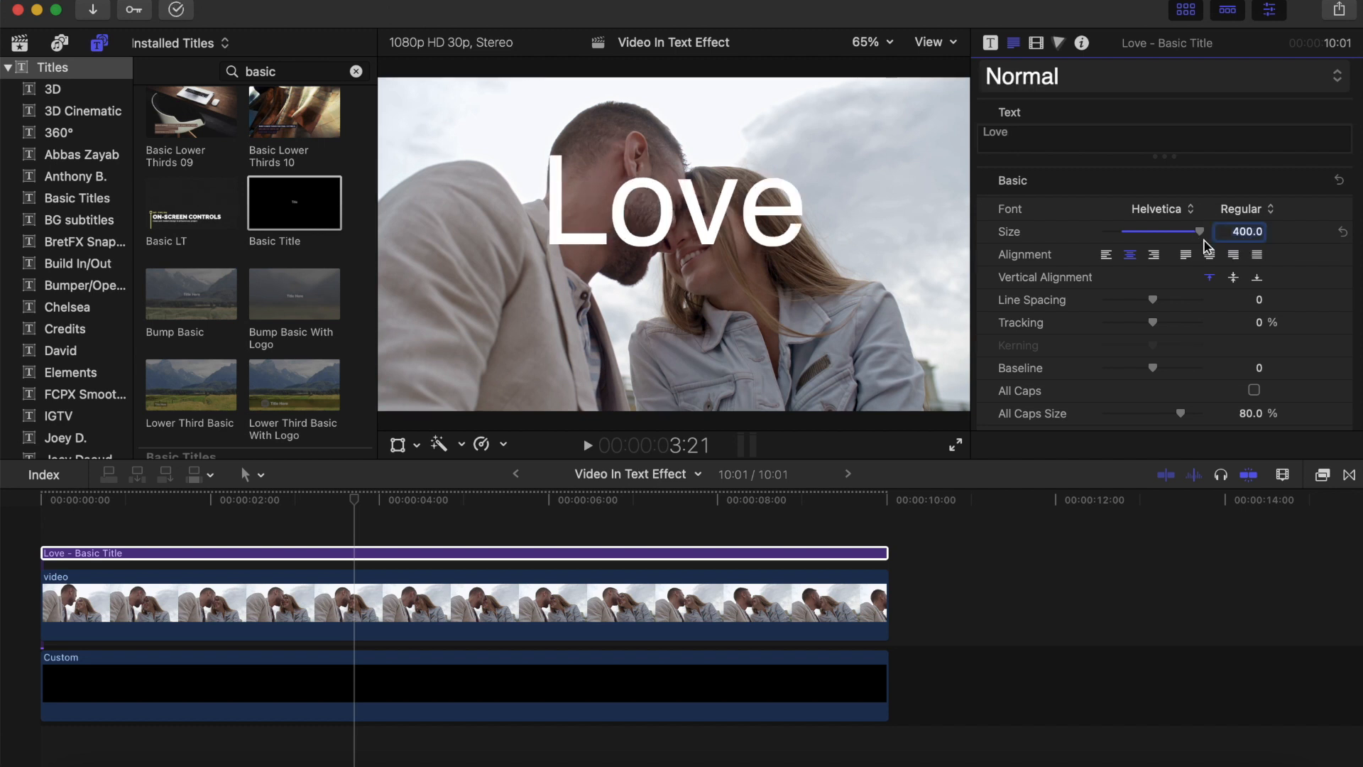
pyautogui.write('600')
pyautogui.press('Return')
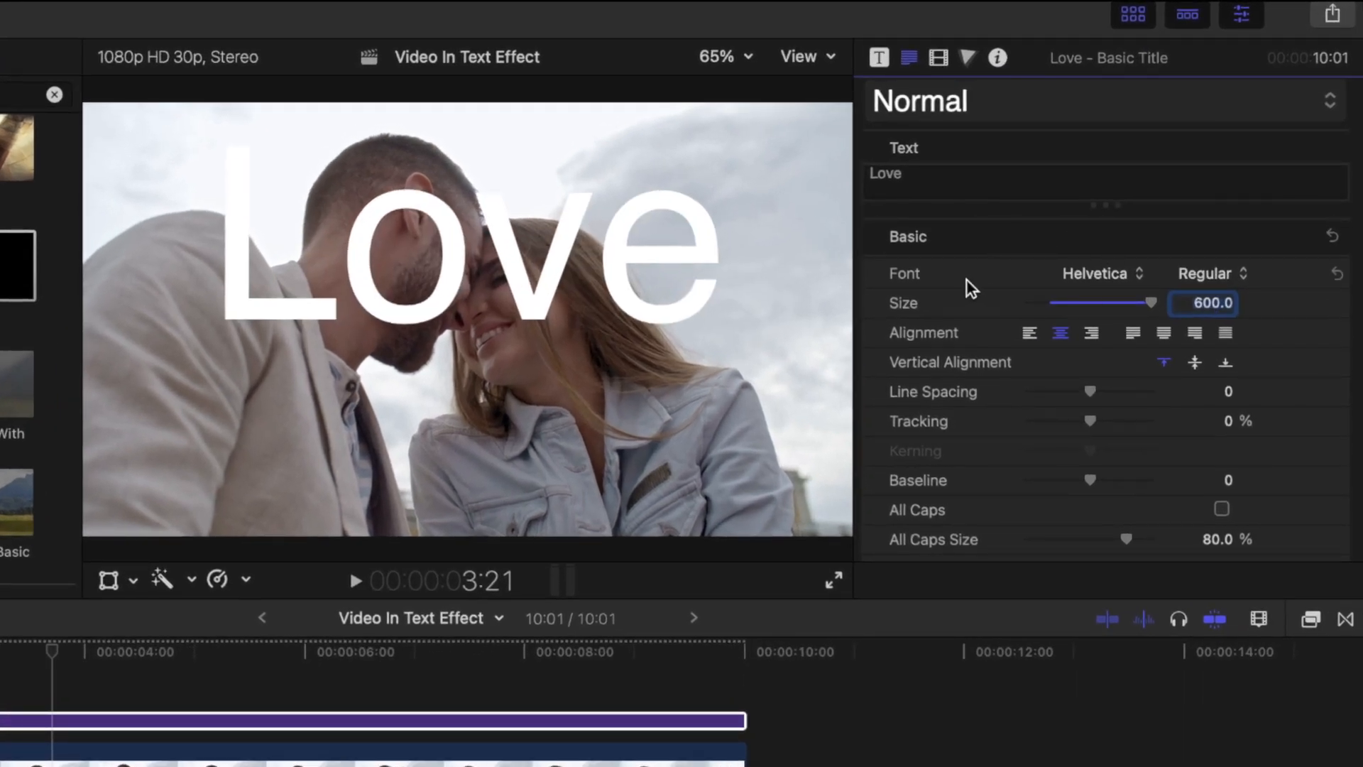
pyautogui.moveTo(646, 274); pyautogui.dragTo(646, 348)
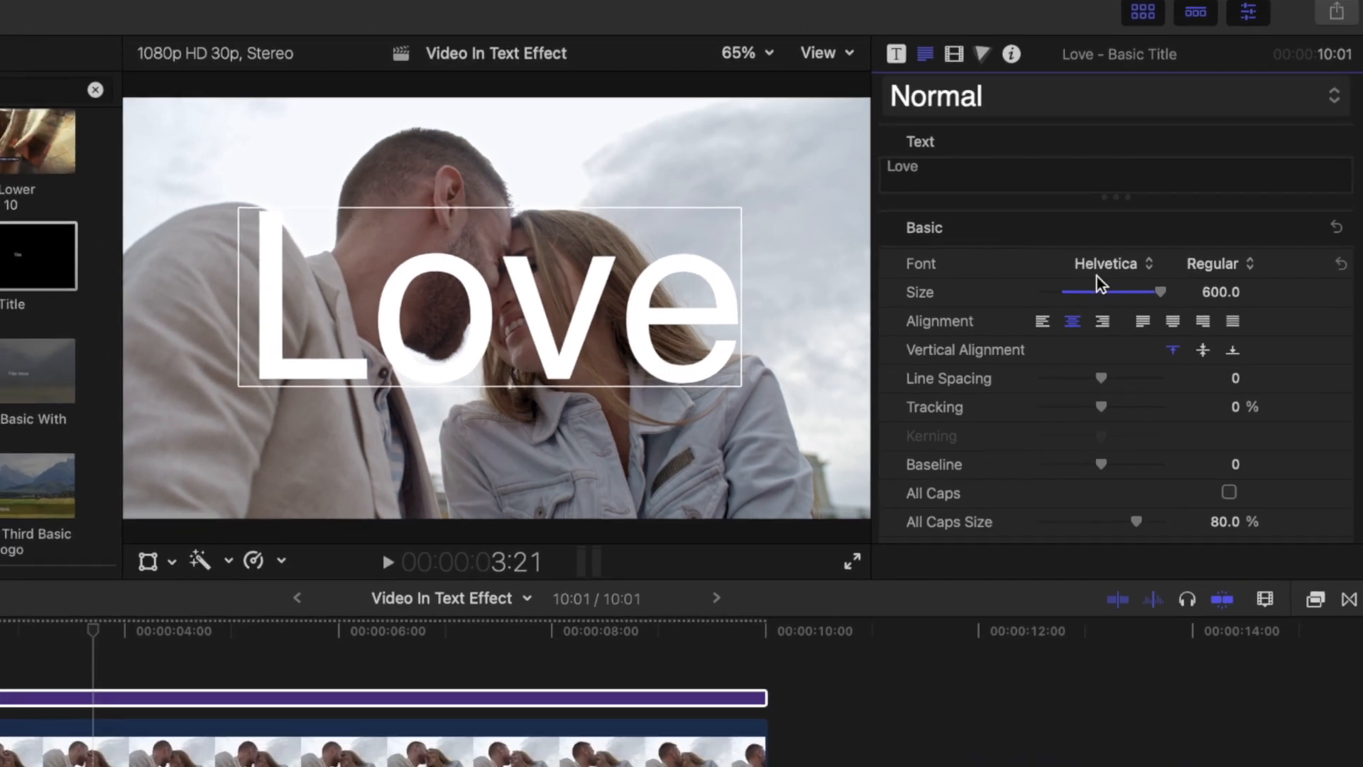
# Browse the available fonts and set the Love title's font to Impact
pyautogui.click(1096, 274)
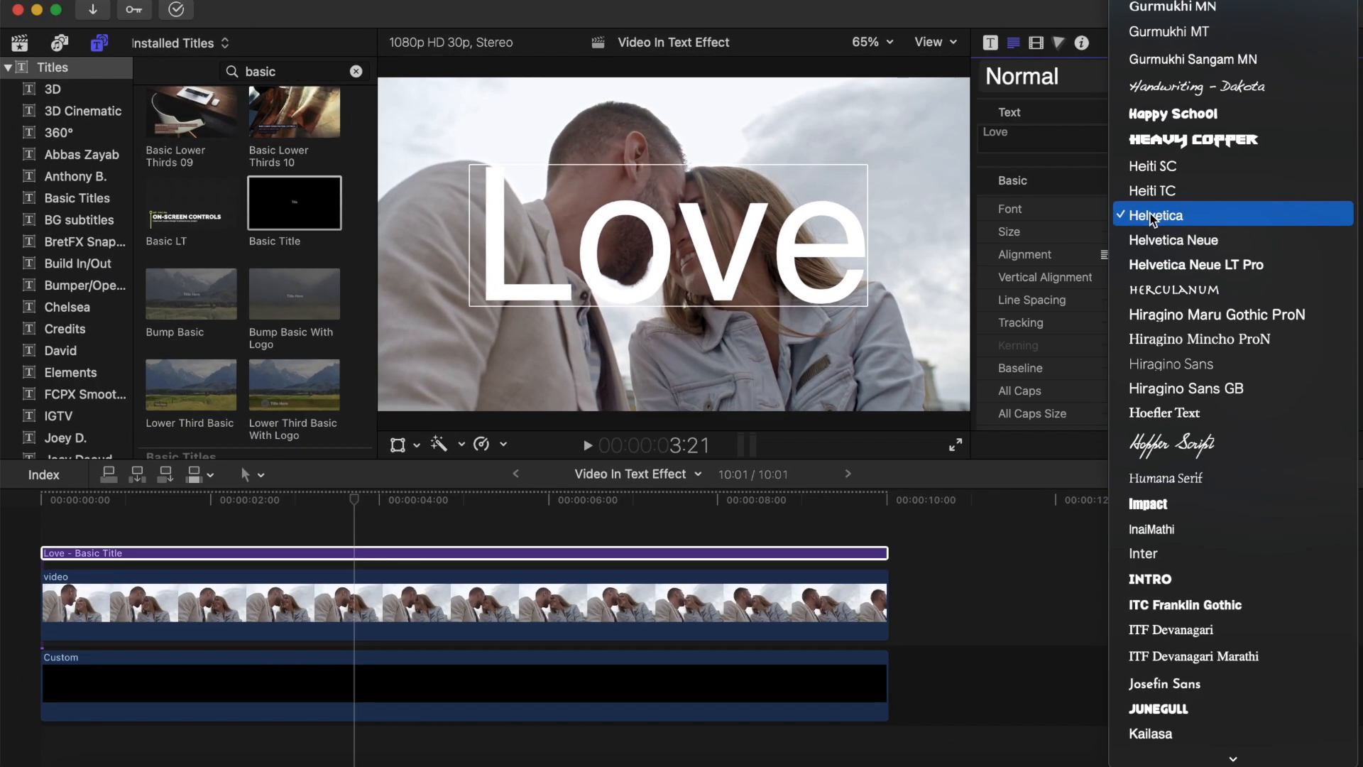
pyautogui.scroll(-5, 1161, 436)
pyautogui.scroll(8, 1164, 398)
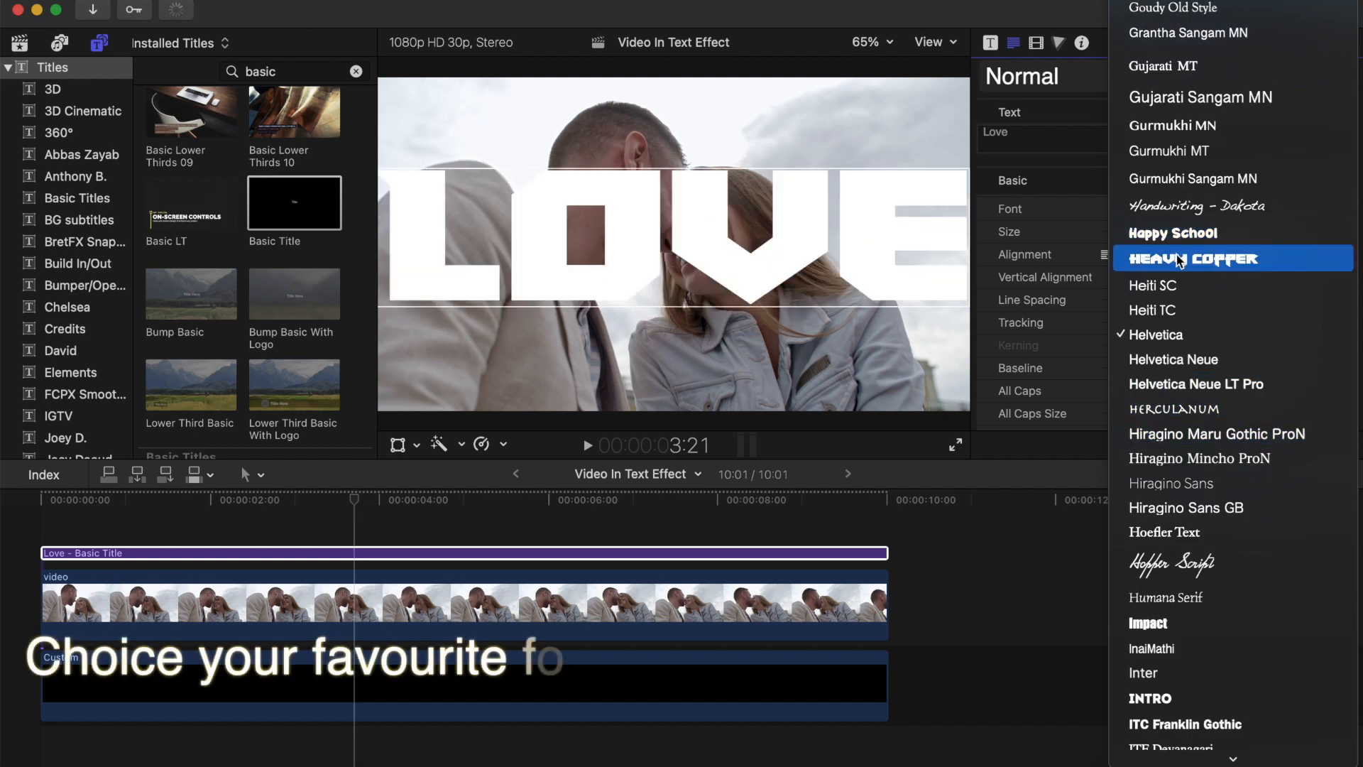
pyautogui.scroll(-5, 1168, 469)
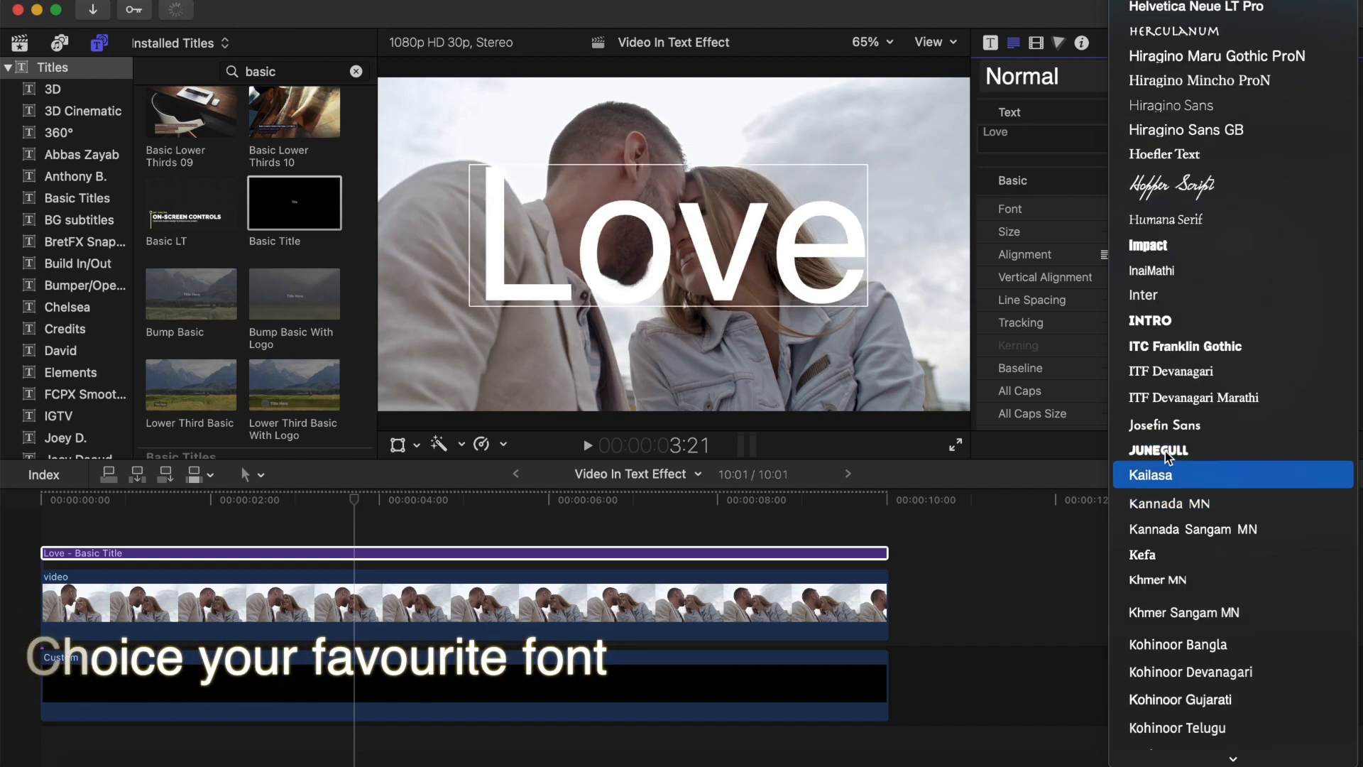
pyautogui.scroll(-8, 1168, 500)
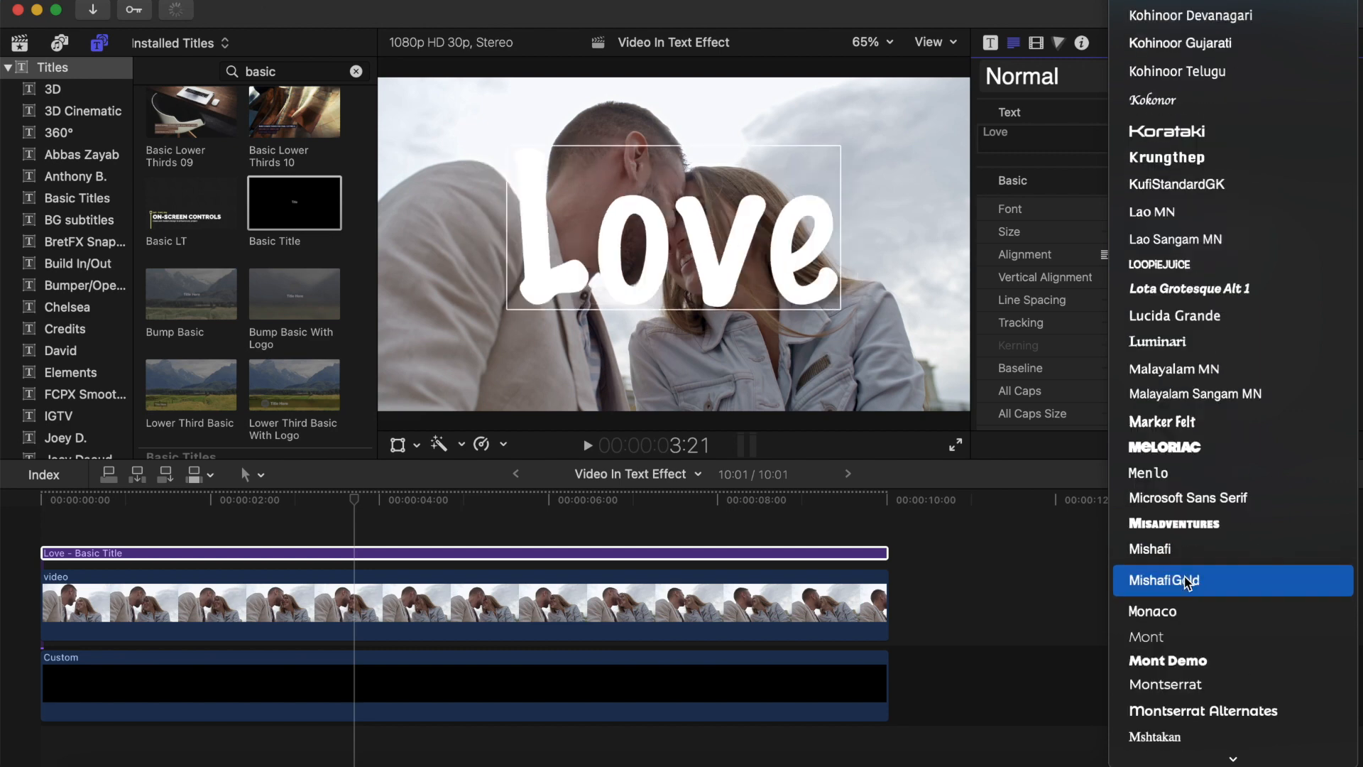
pyautogui.scroll(-6, 1188, 582)
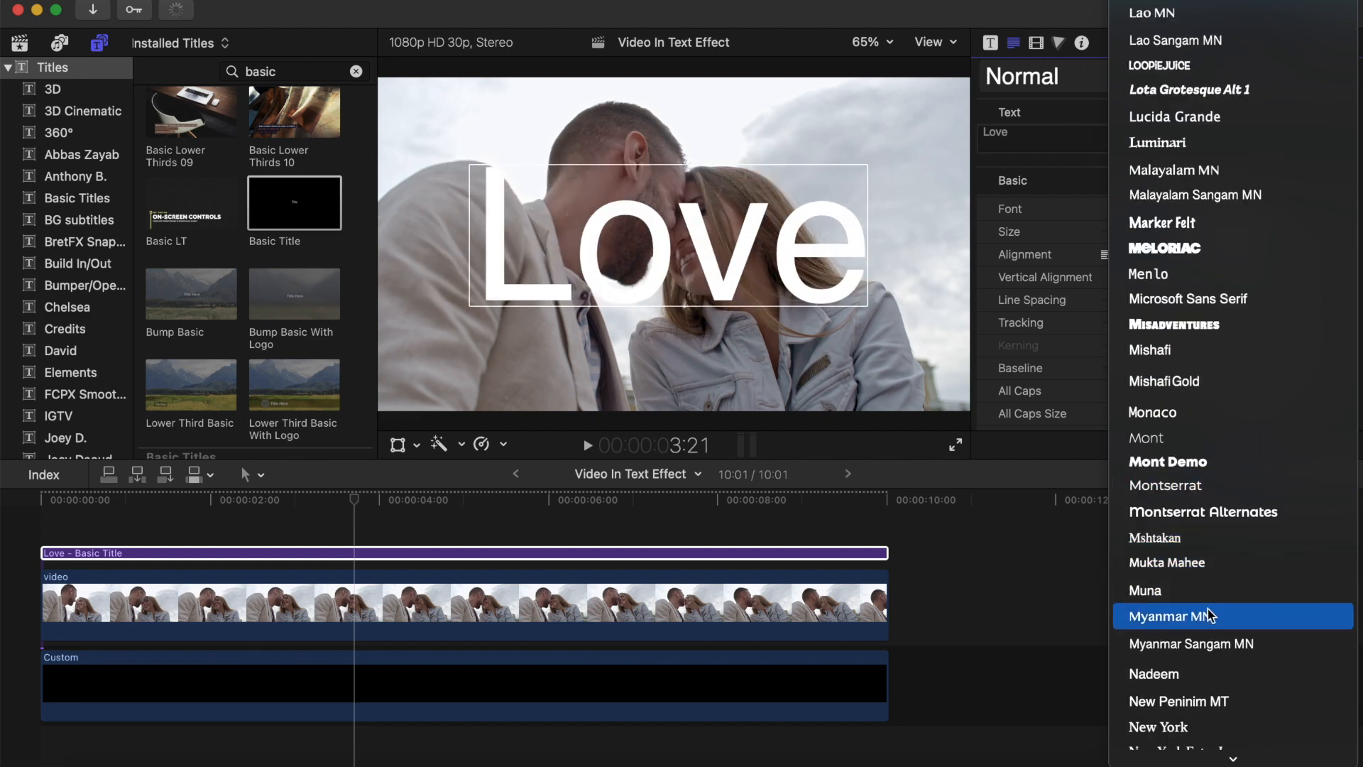
pyautogui.scroll(-4, 1210, 615)
pyautogui.scroll(-3, 1210, 615)
pyautogui.scroll(15, 1200, 554)
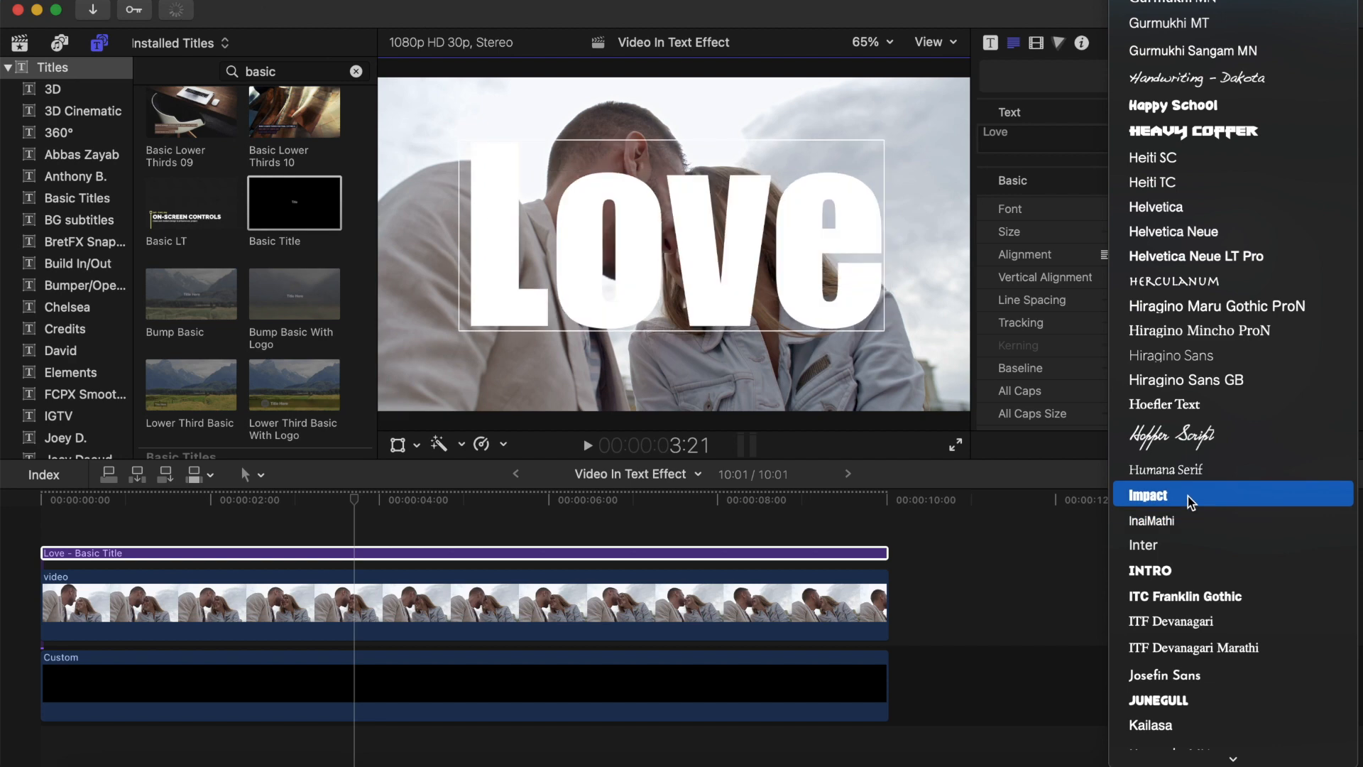
pyautogui.click(1187, 496)
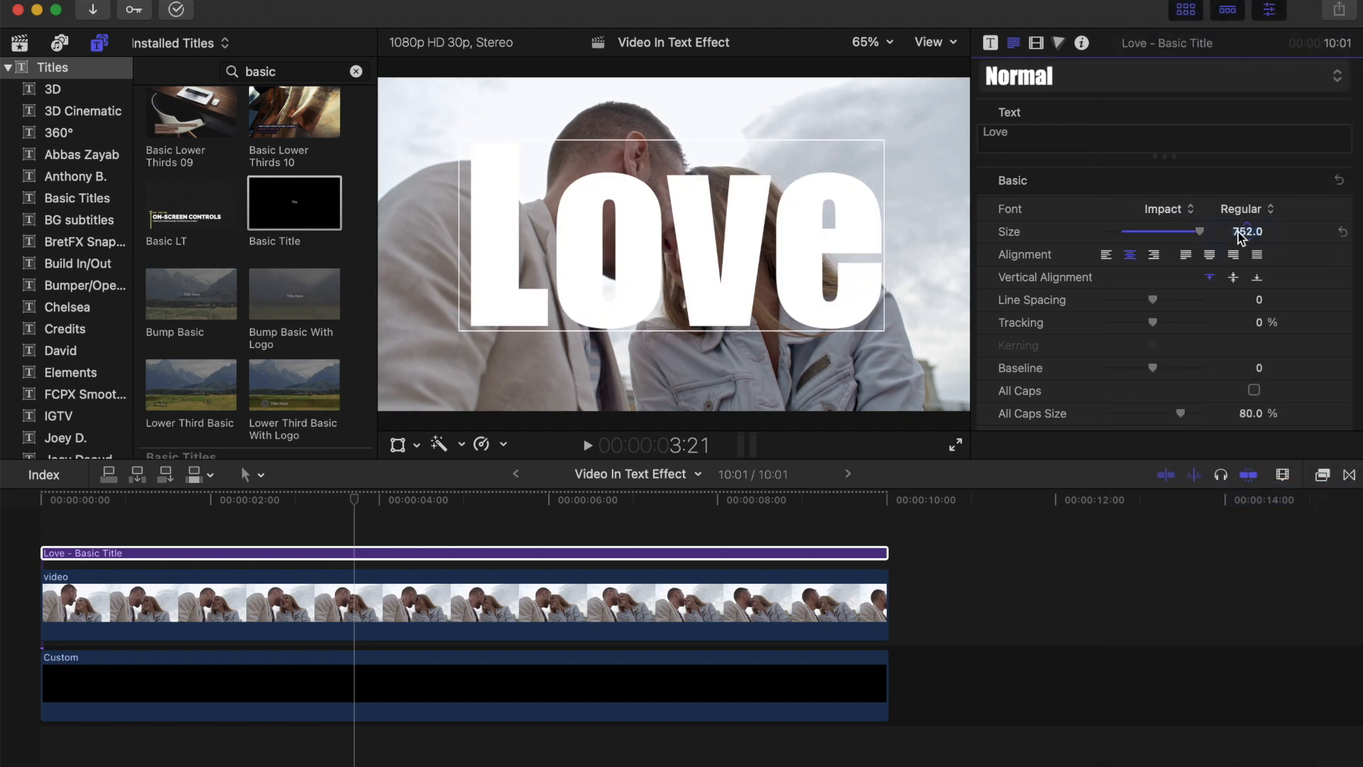
# Enlarge the Love title to size 986 and move it down to the middle of the frame
pyautogui.moveTo(1247, 232); pyautogui.dragTo(1247, 107)
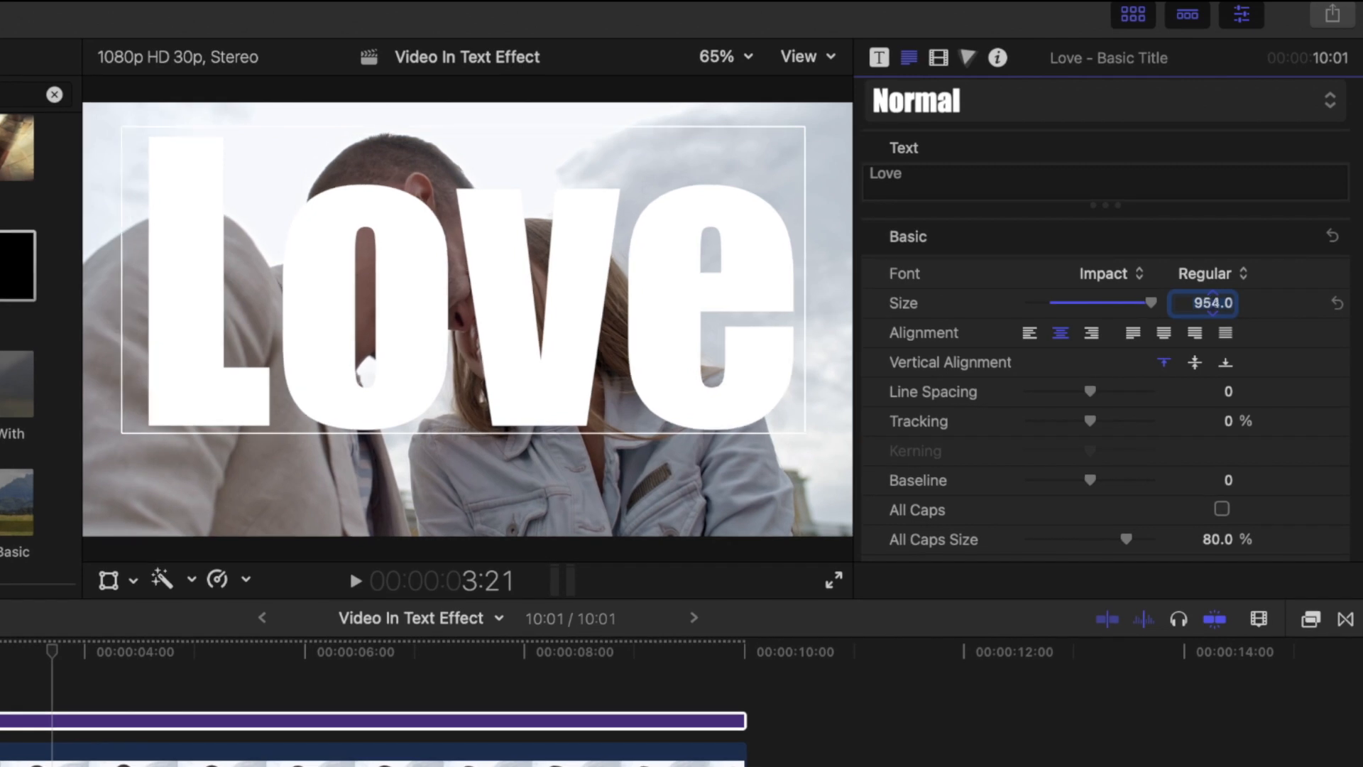
pyautogui.moveTo(1213, 302); pyautogui.dragTo(1212, 302)
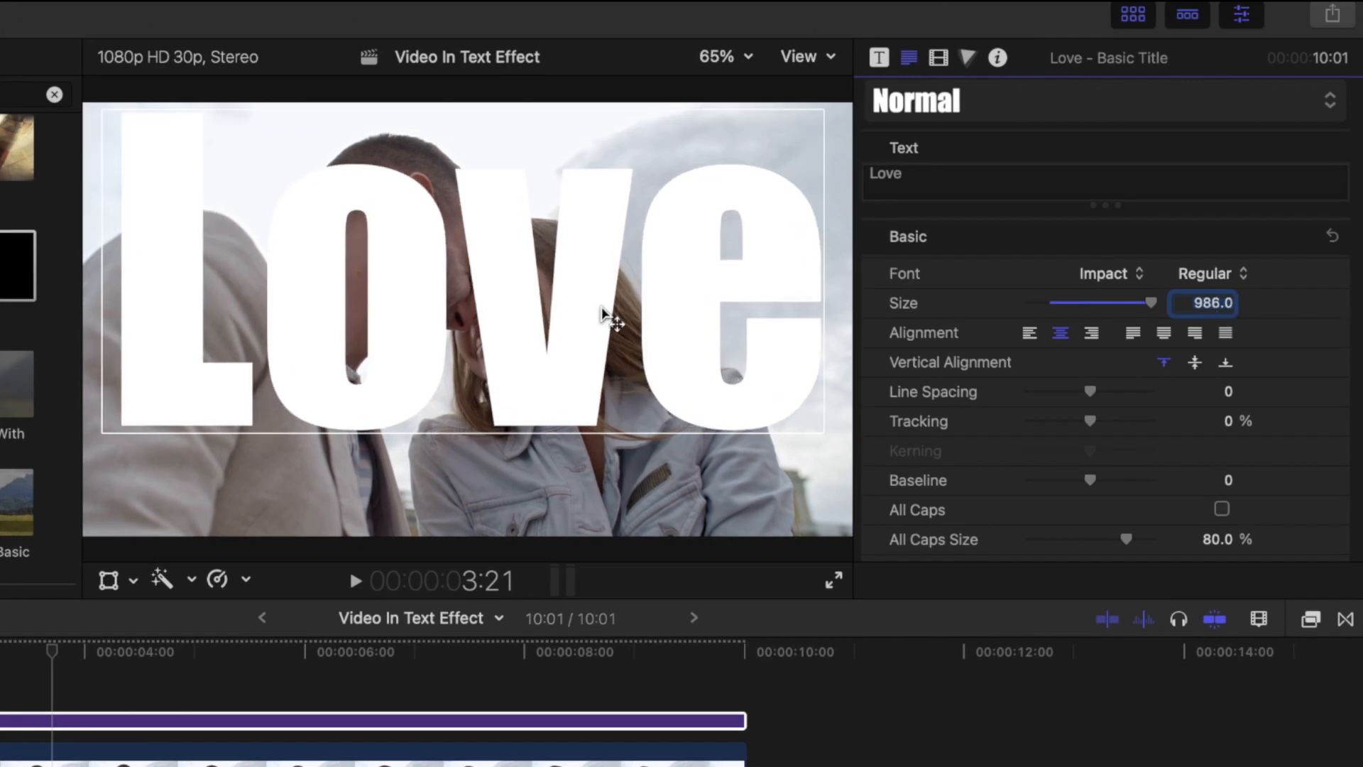
pyautogui.moveTo(566, 297); pyautogui.dragTo(566, 347)
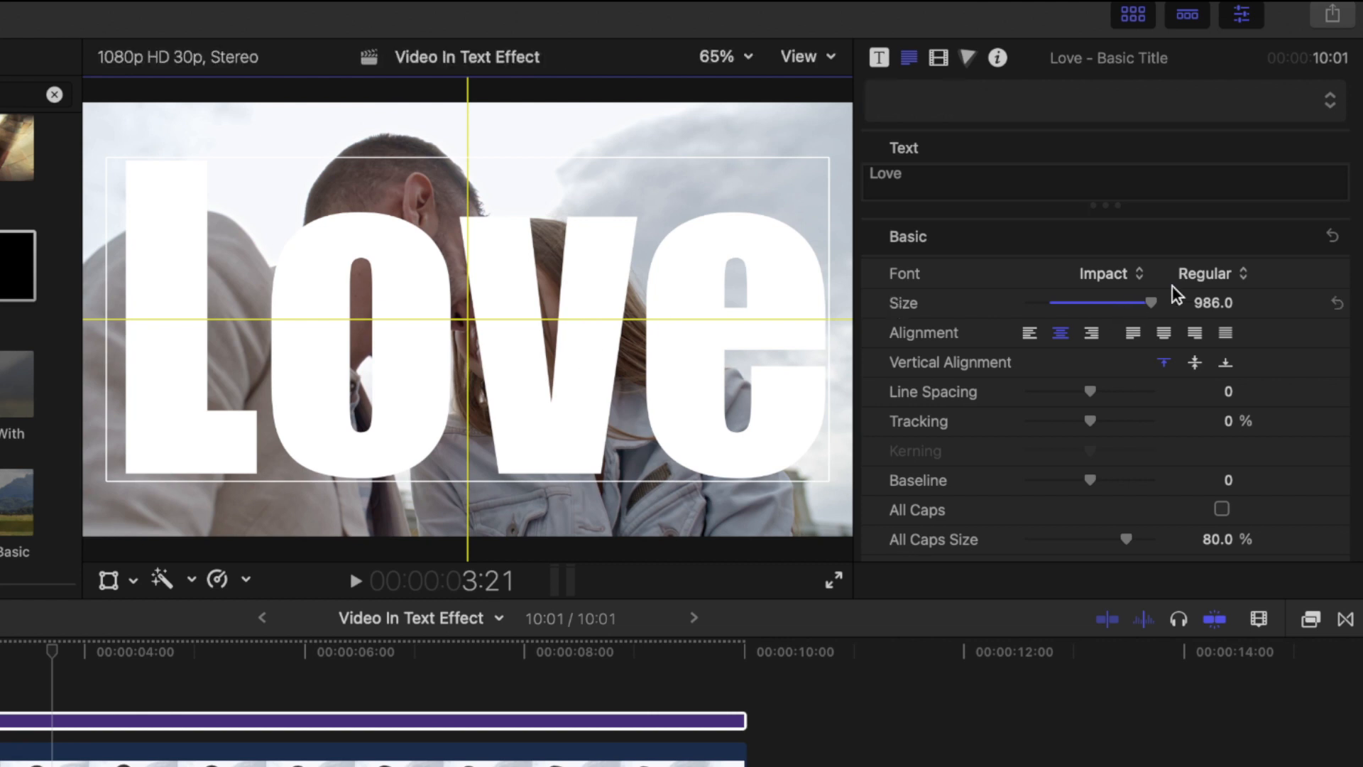
pyautogui.click(1200, 279)
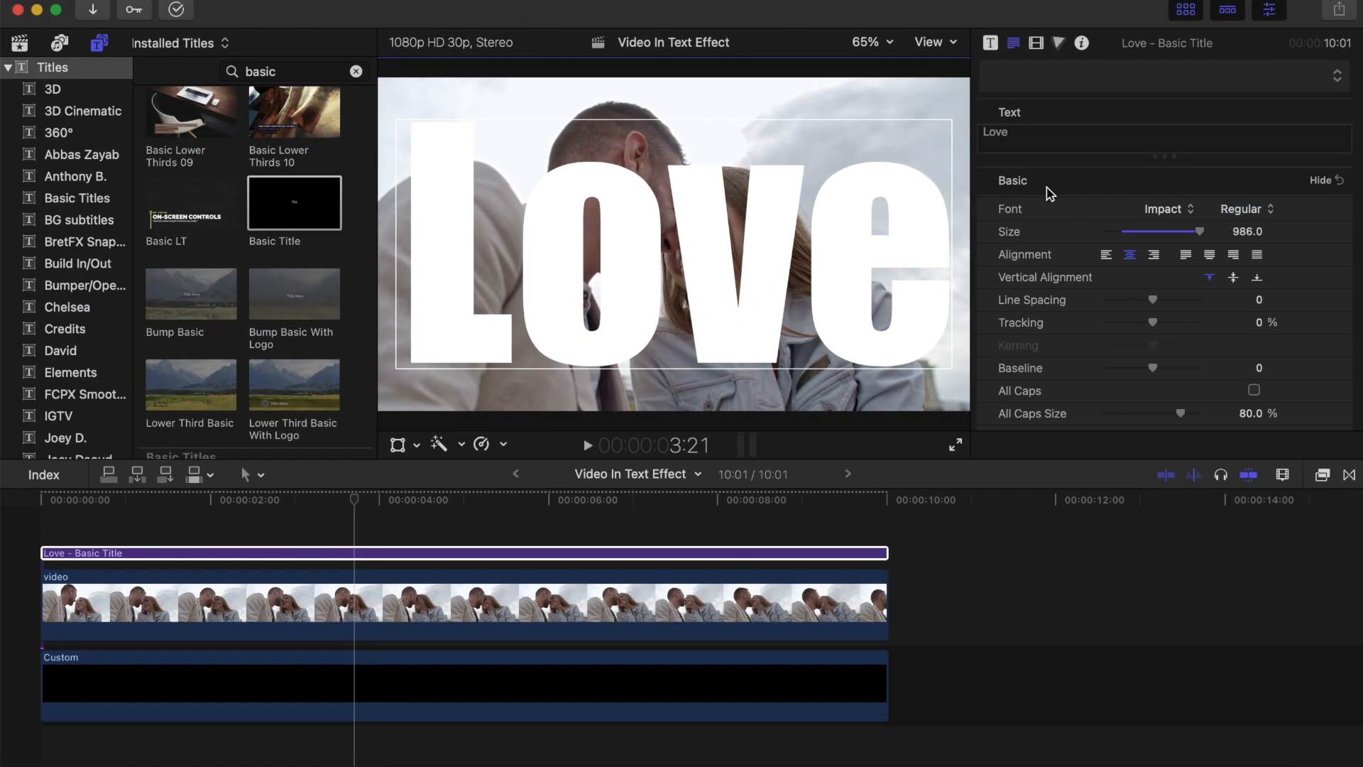
pyautogui.scroll(-1, 440, 599)
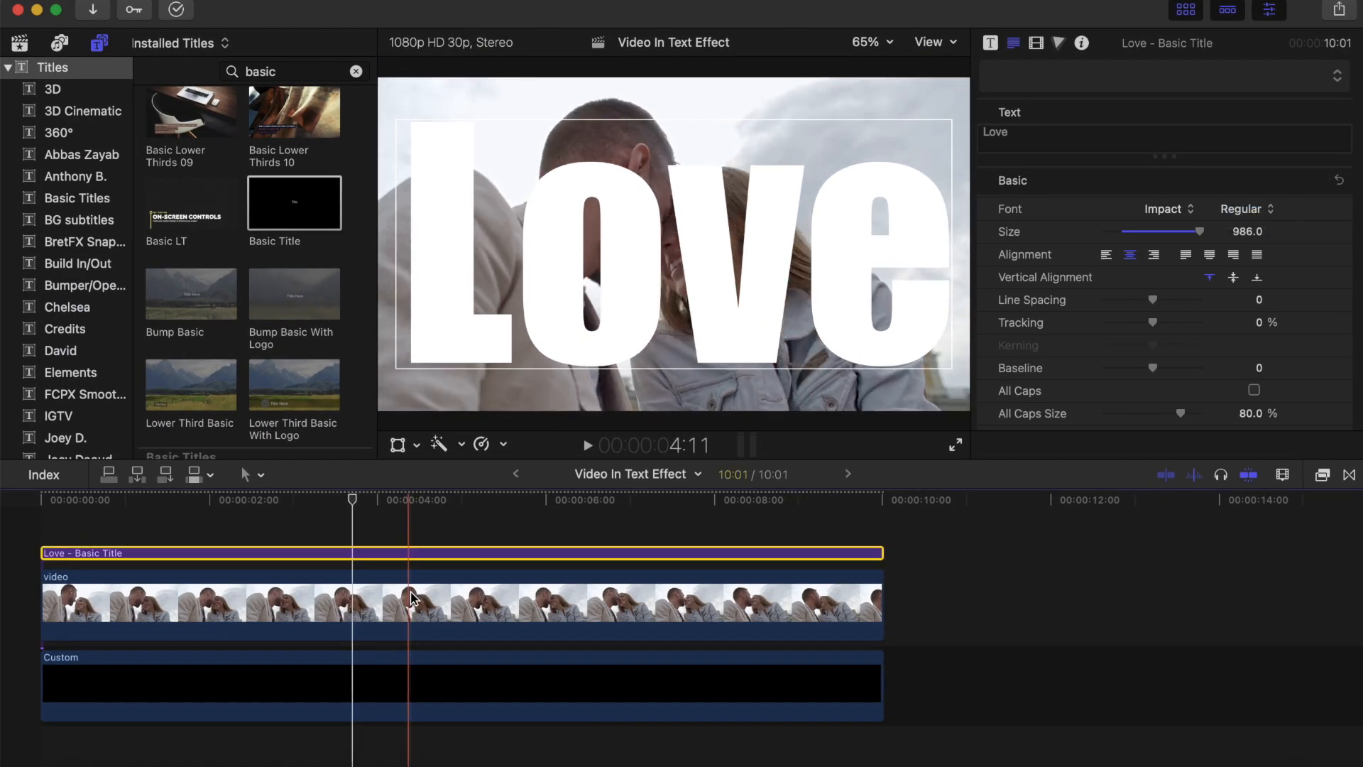
# Set the Love title's blend mode to Stencil Alpha
pyautogui.click(356, 549)
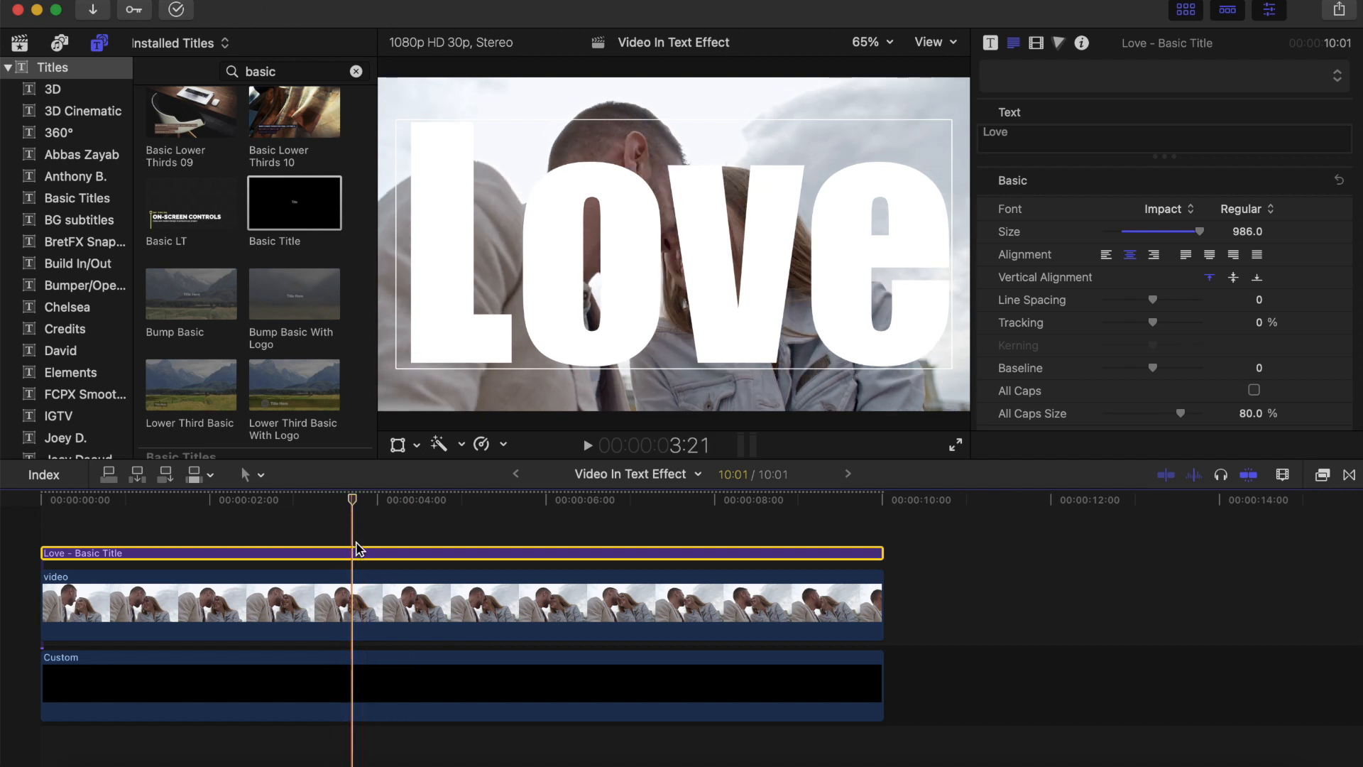
pyautogui.moveTo(355, 504); pyautogui.dragTo(505, 531)
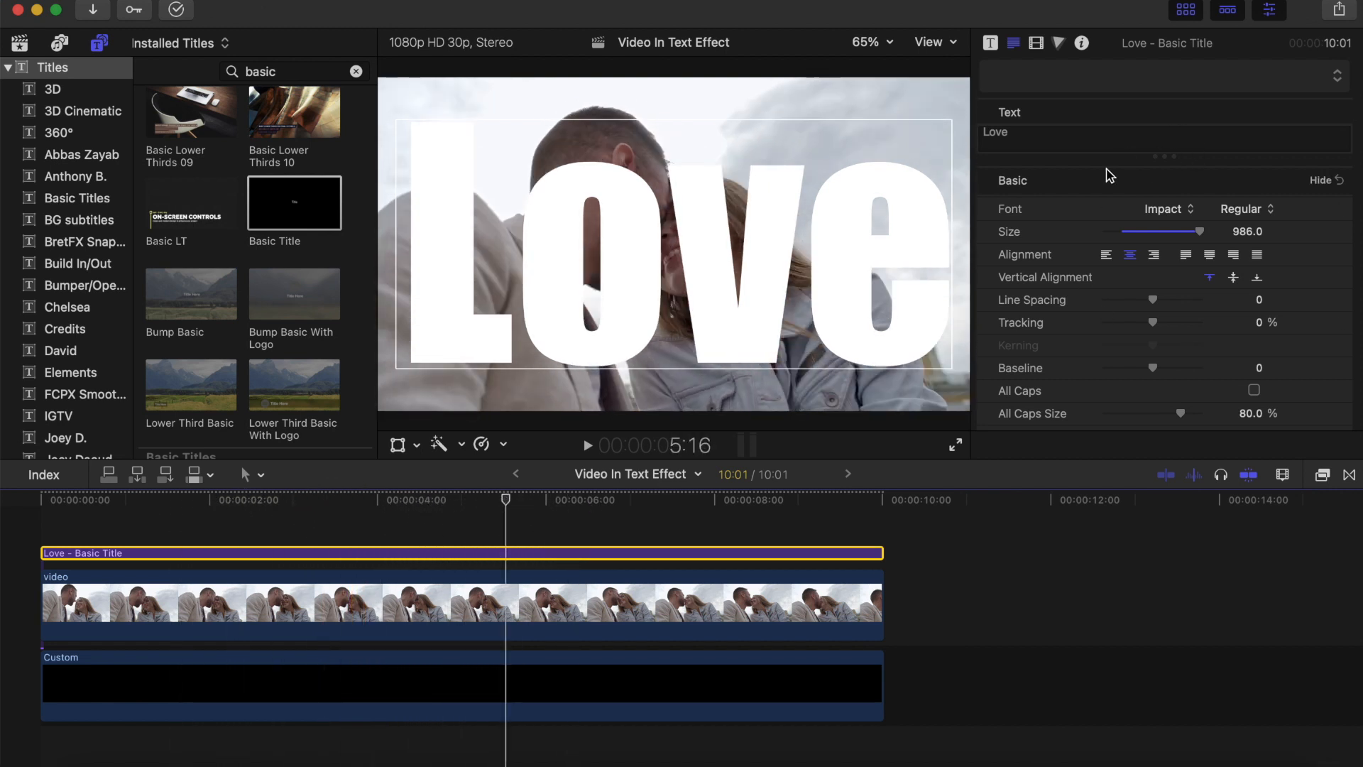
pyautogui.click(1036, 42)
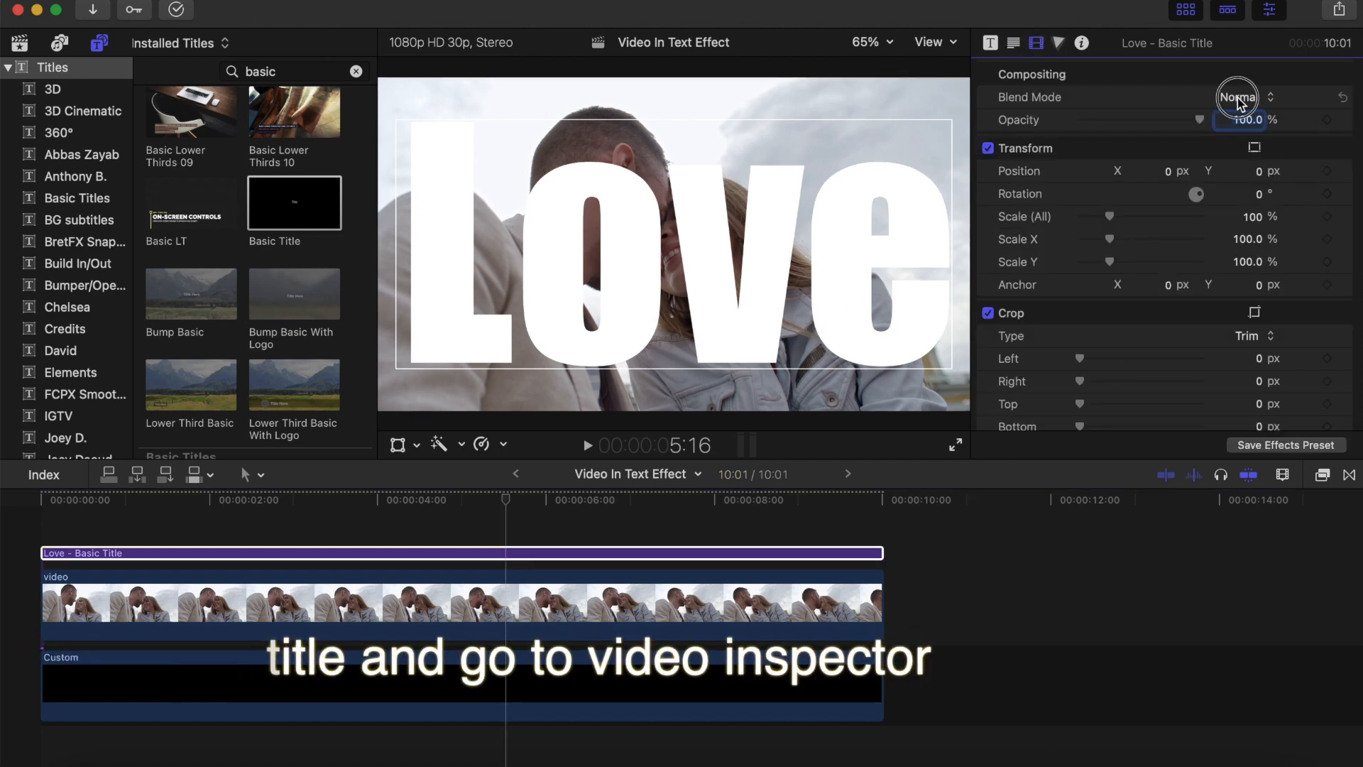
pyautogui.click(1243, 97)
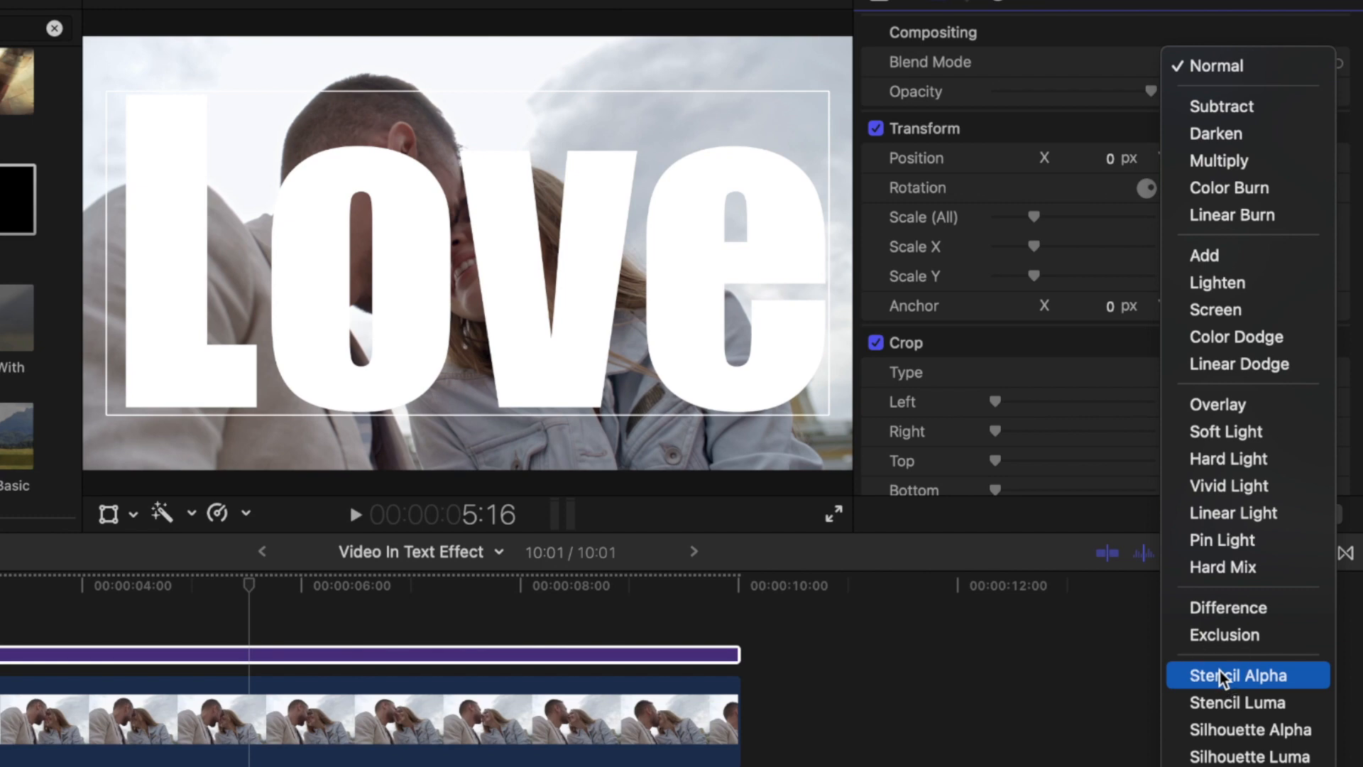
pyautogui.click(1223, 678)
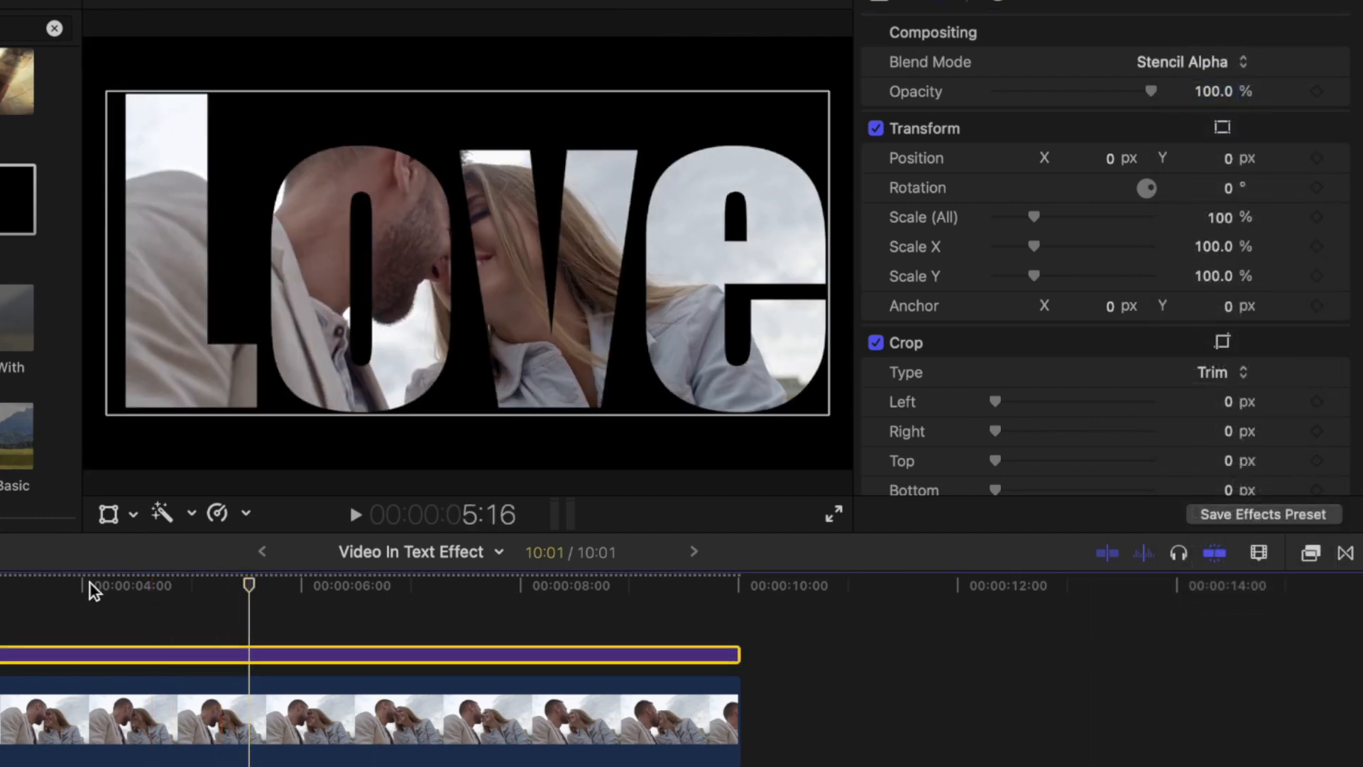
# Play back part of the timeline to preview the video inside the Love text
pyautogui.click(22, 597)
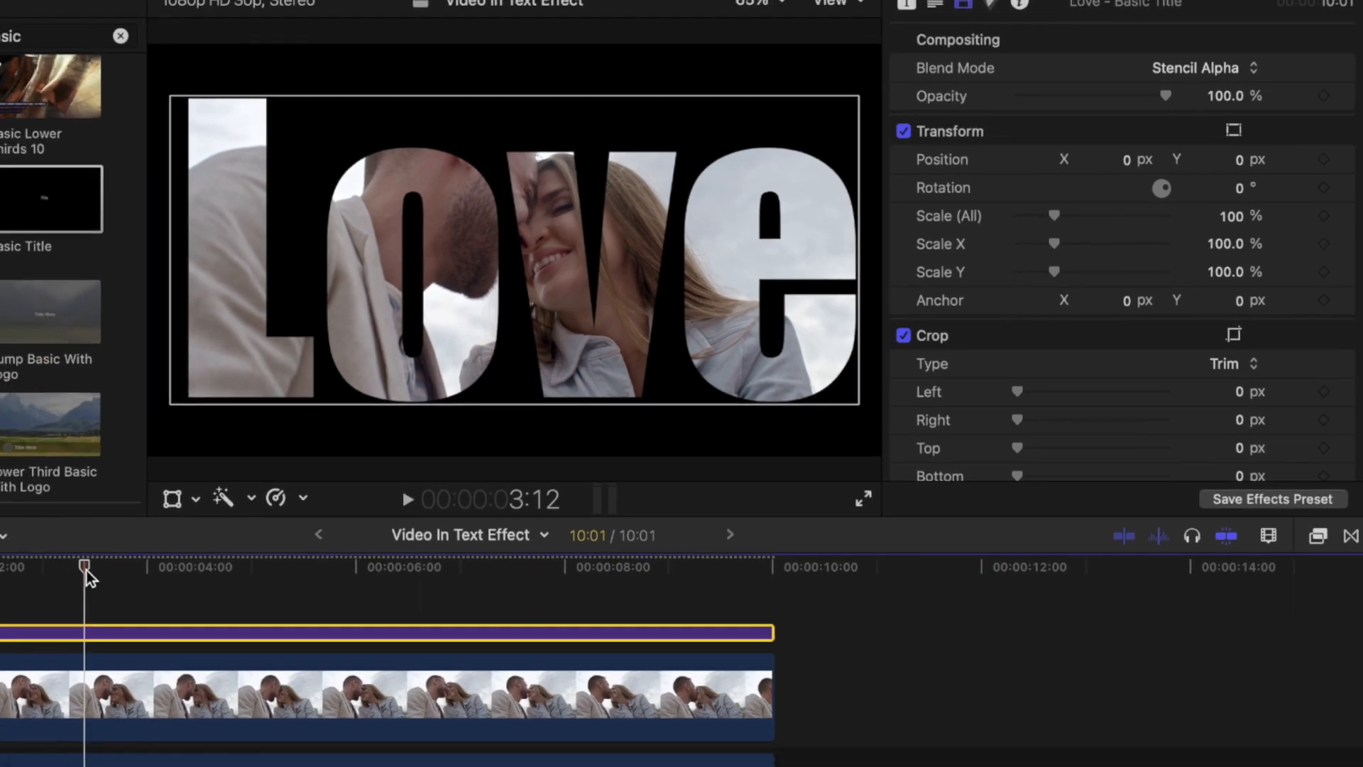
pyautogui.press('space')
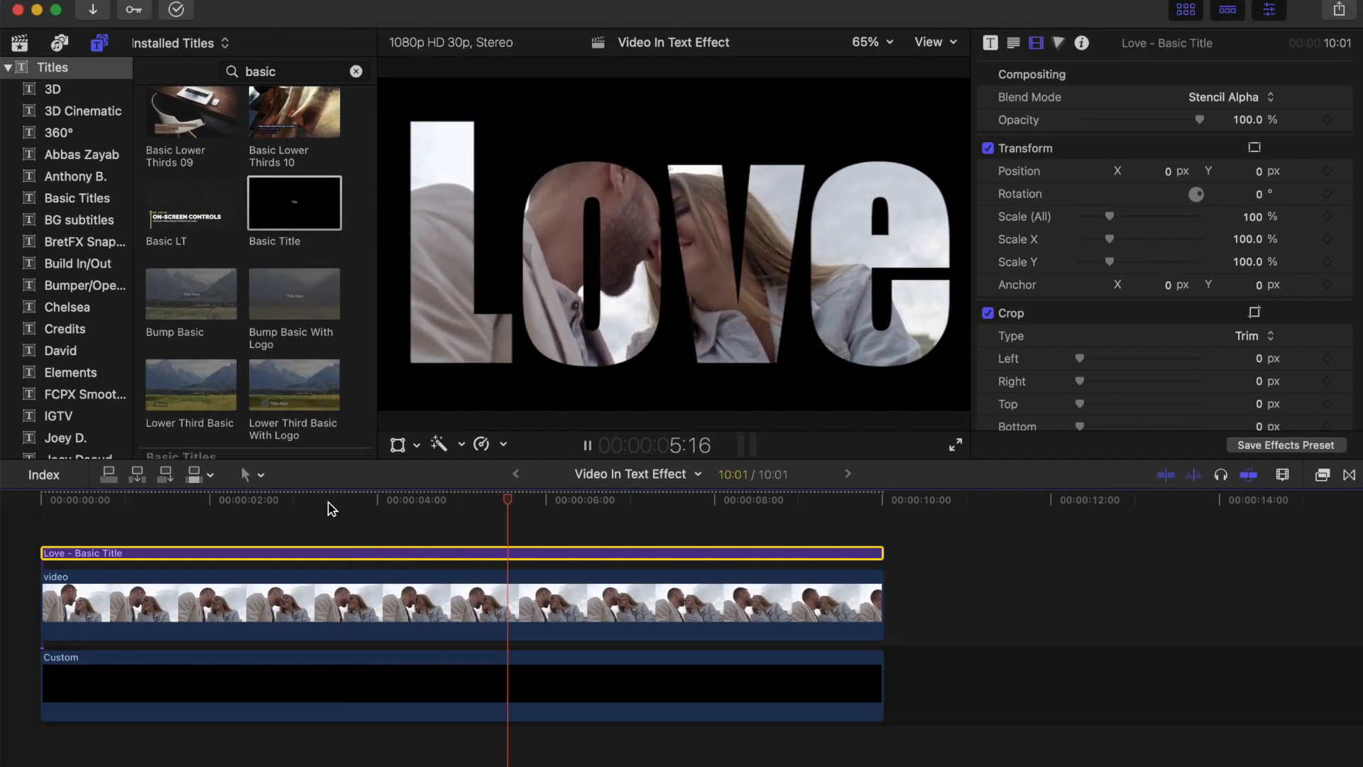
pyautogui.press('space')
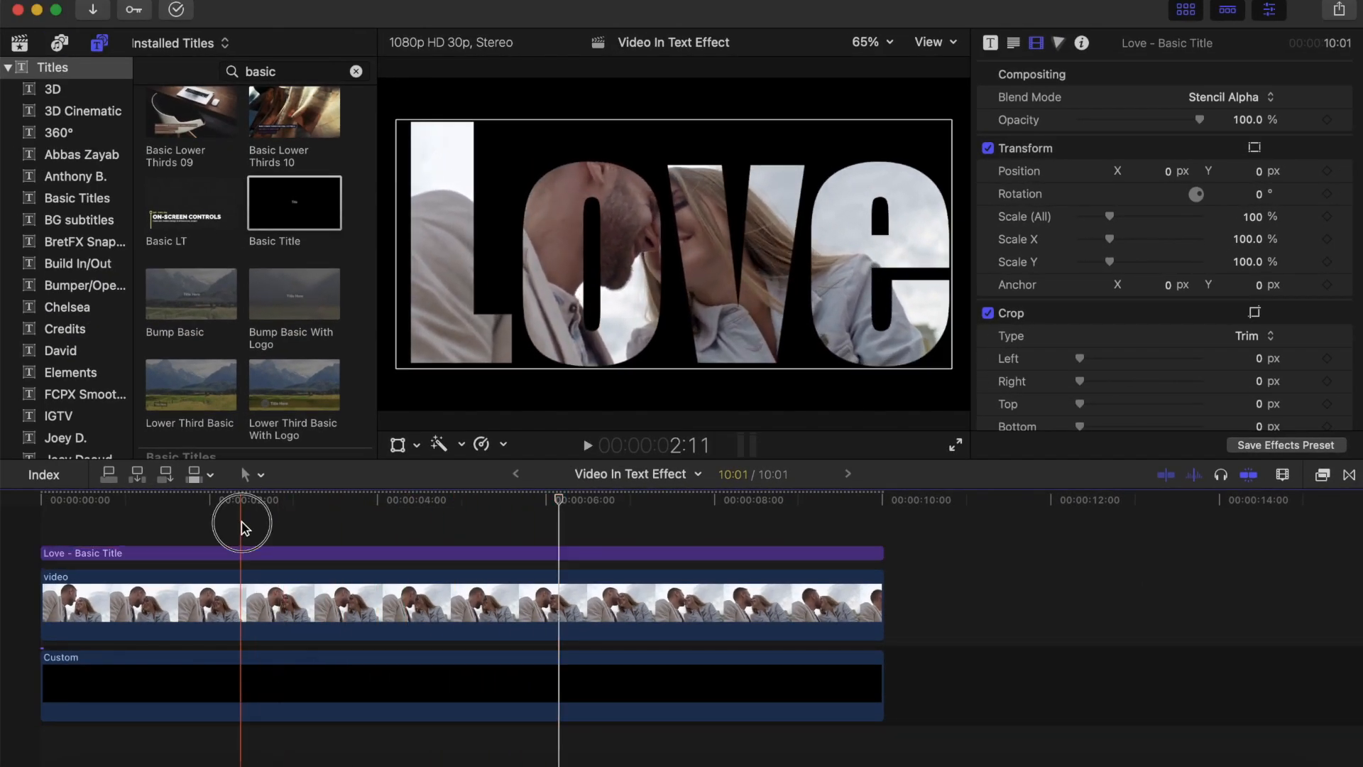
# Combine the Love title and the video clip into a compound clip named Video In Text Effect Clip in the 12-12-2020 event
pyautogui.moveTo(241, 521); pyautogui.dragTo(335, 609)
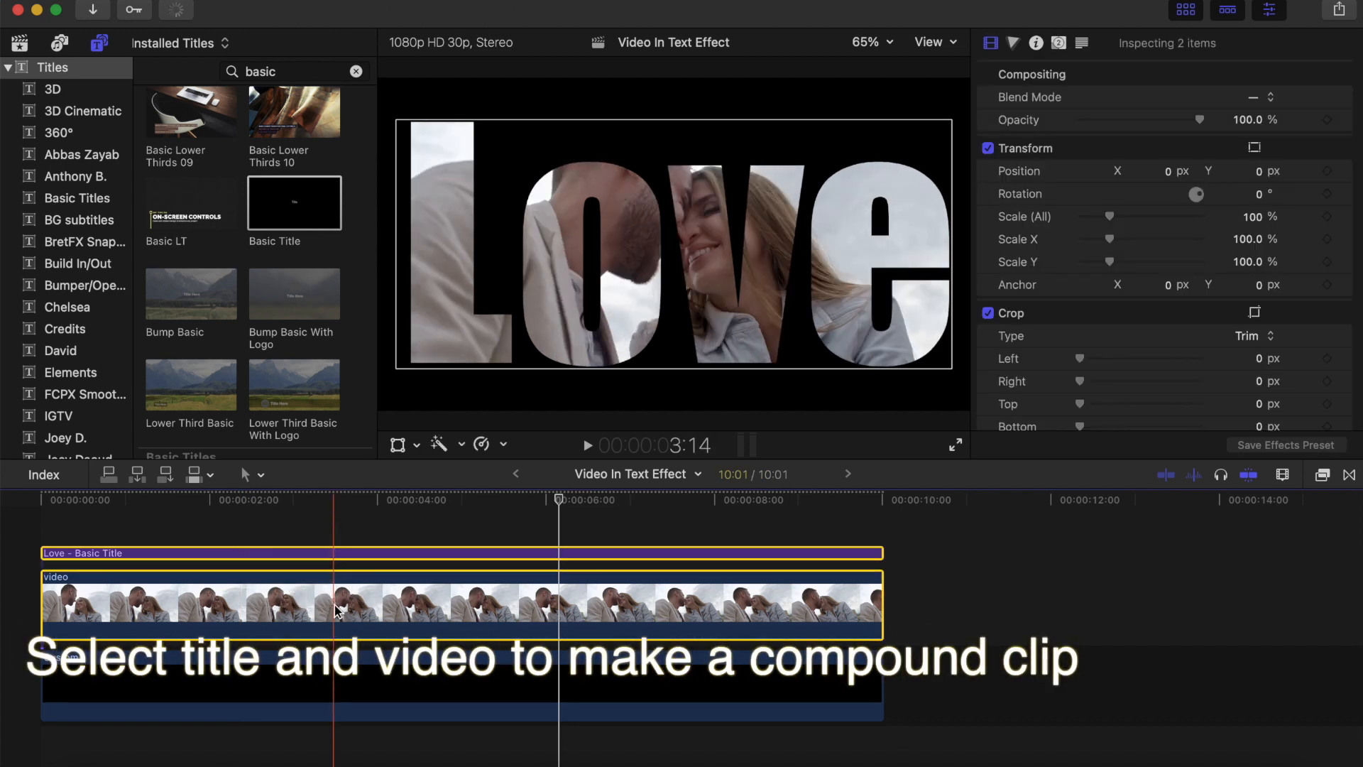
pyautogui.rightClick(335, 609)
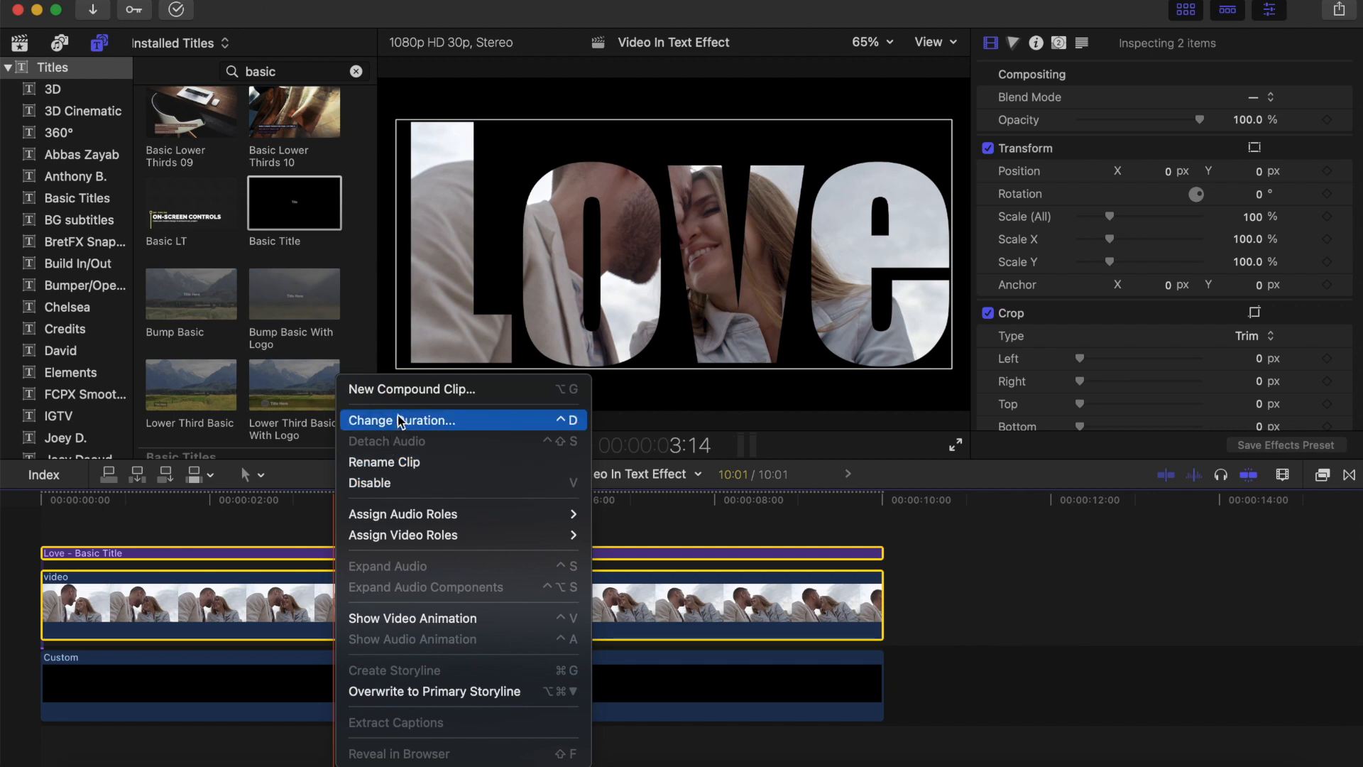
pyautogui.click(411, 389)
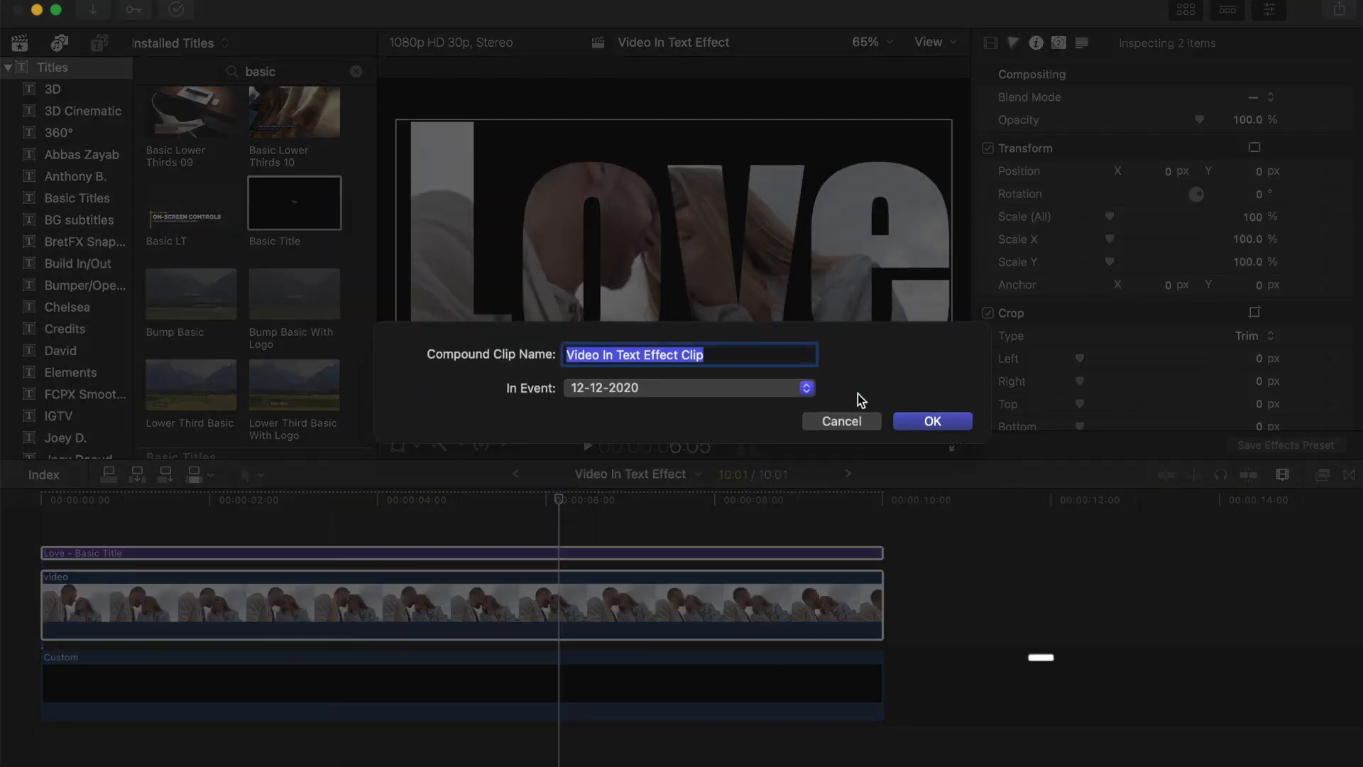
pyautogui.click(938, 422)
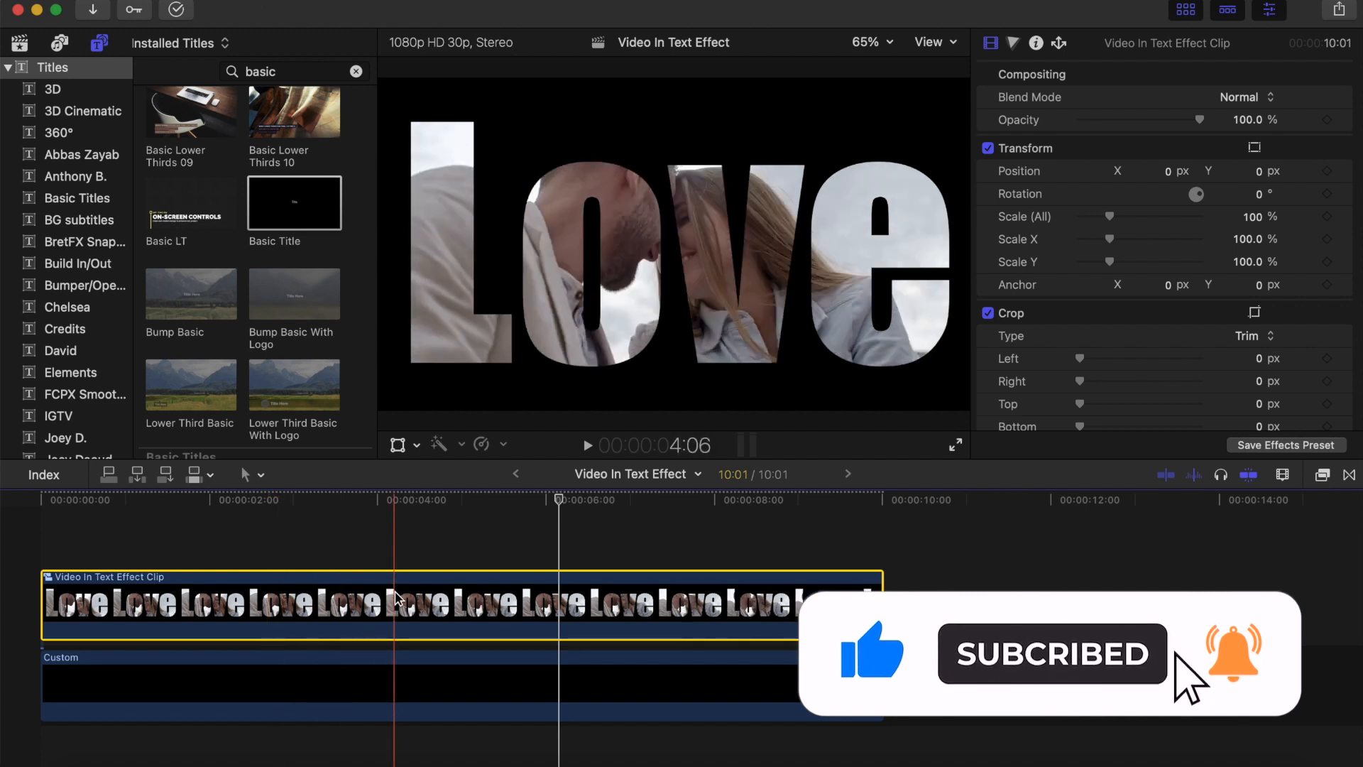
# Try lighter background colours for the Custom generator and set its color to Silver
pyautogui.click(262, 675)
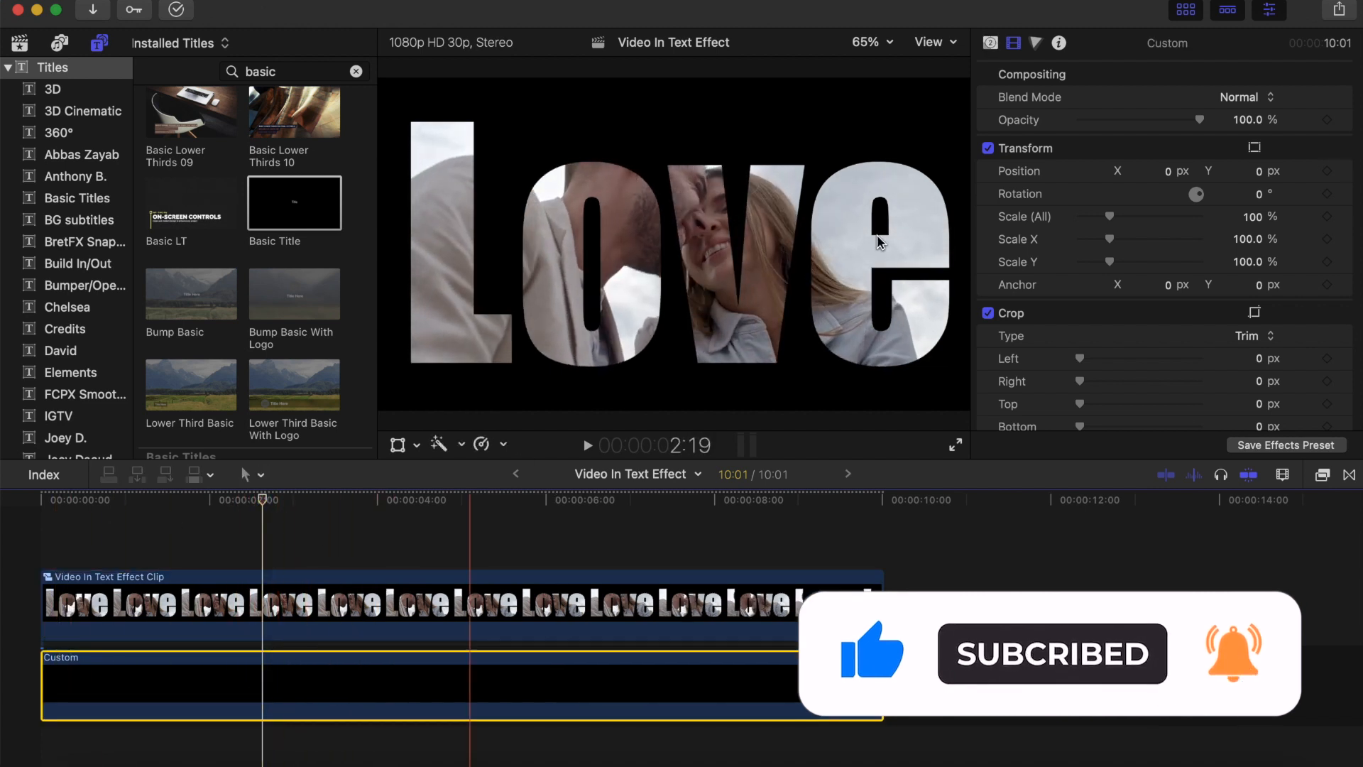
pyautogui.click(990, 43)
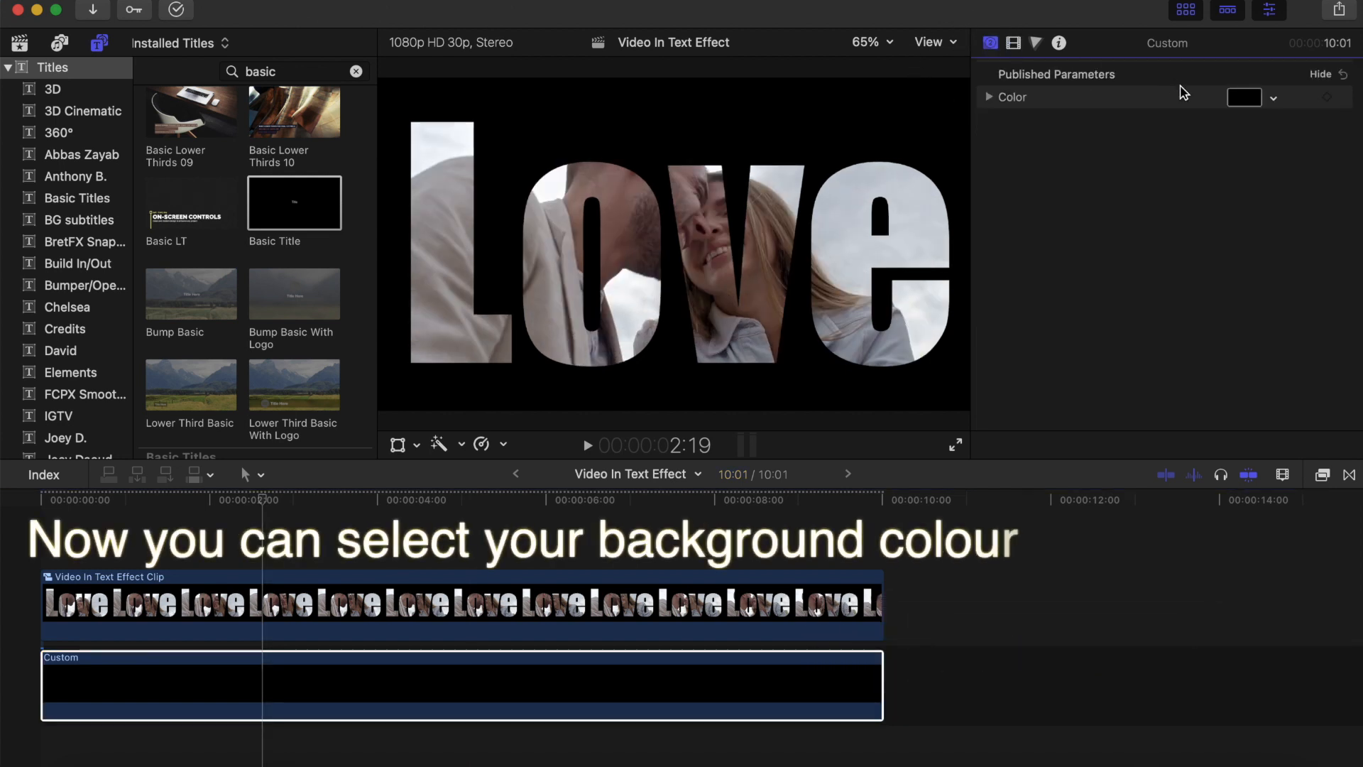
pyautogui.click(1253, 104)
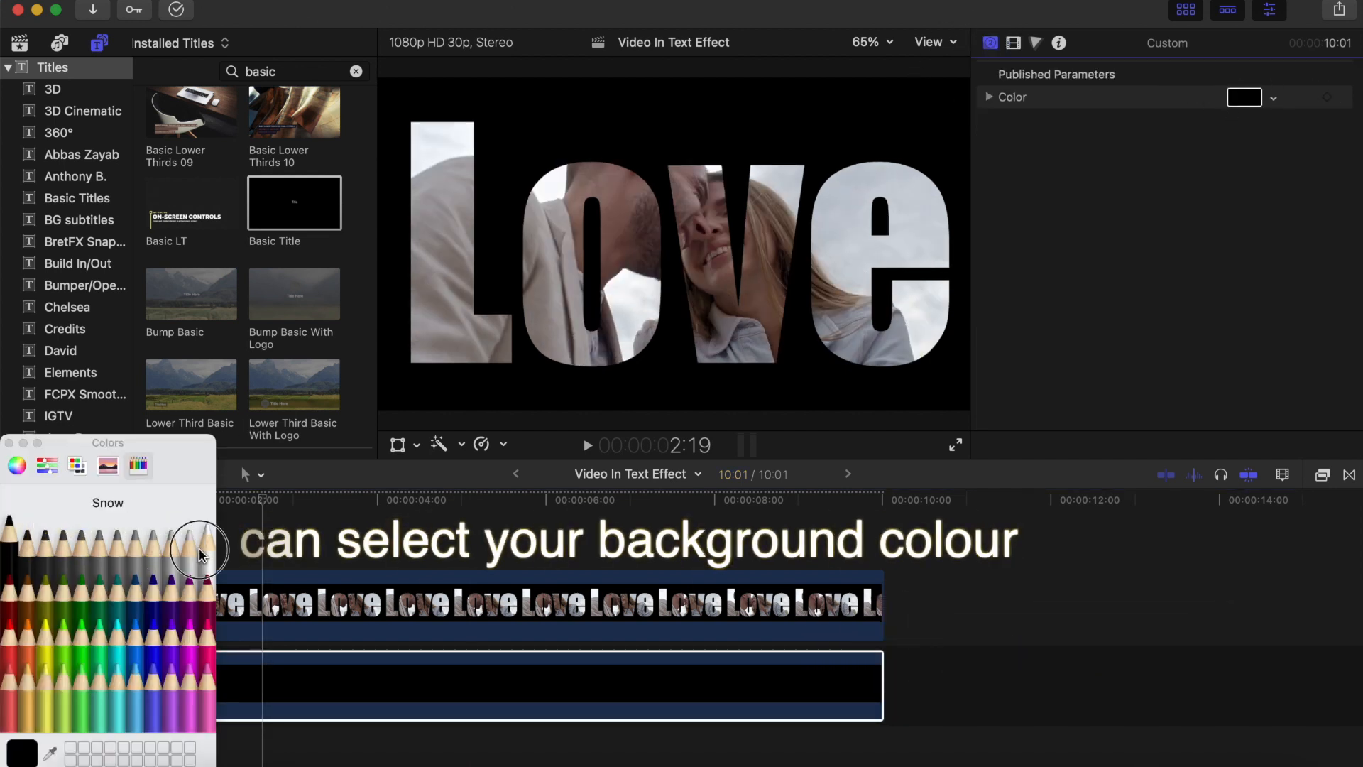
pyautogui.click(201, 555)
pyautogui.click(185, 553)
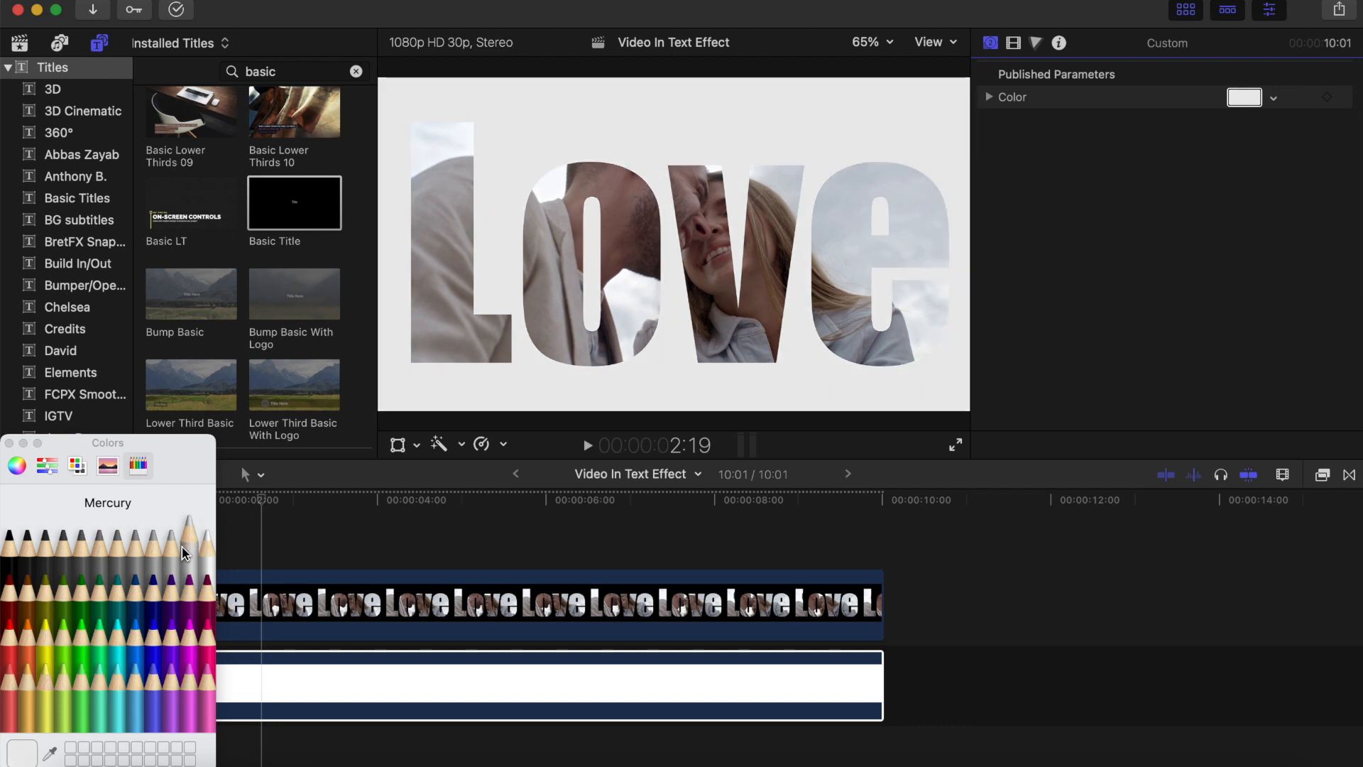
pyautogui.click(163, 553)
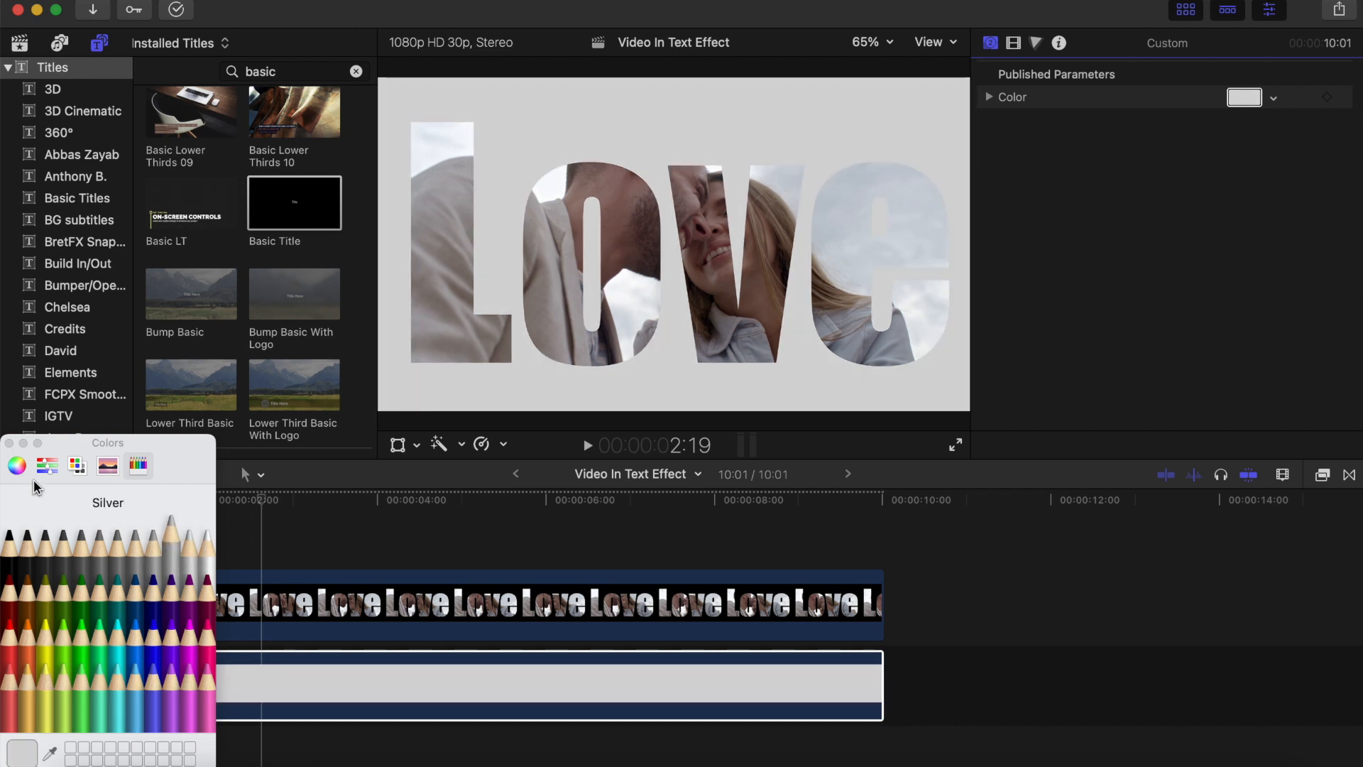
pyautogui.click(10, 443)
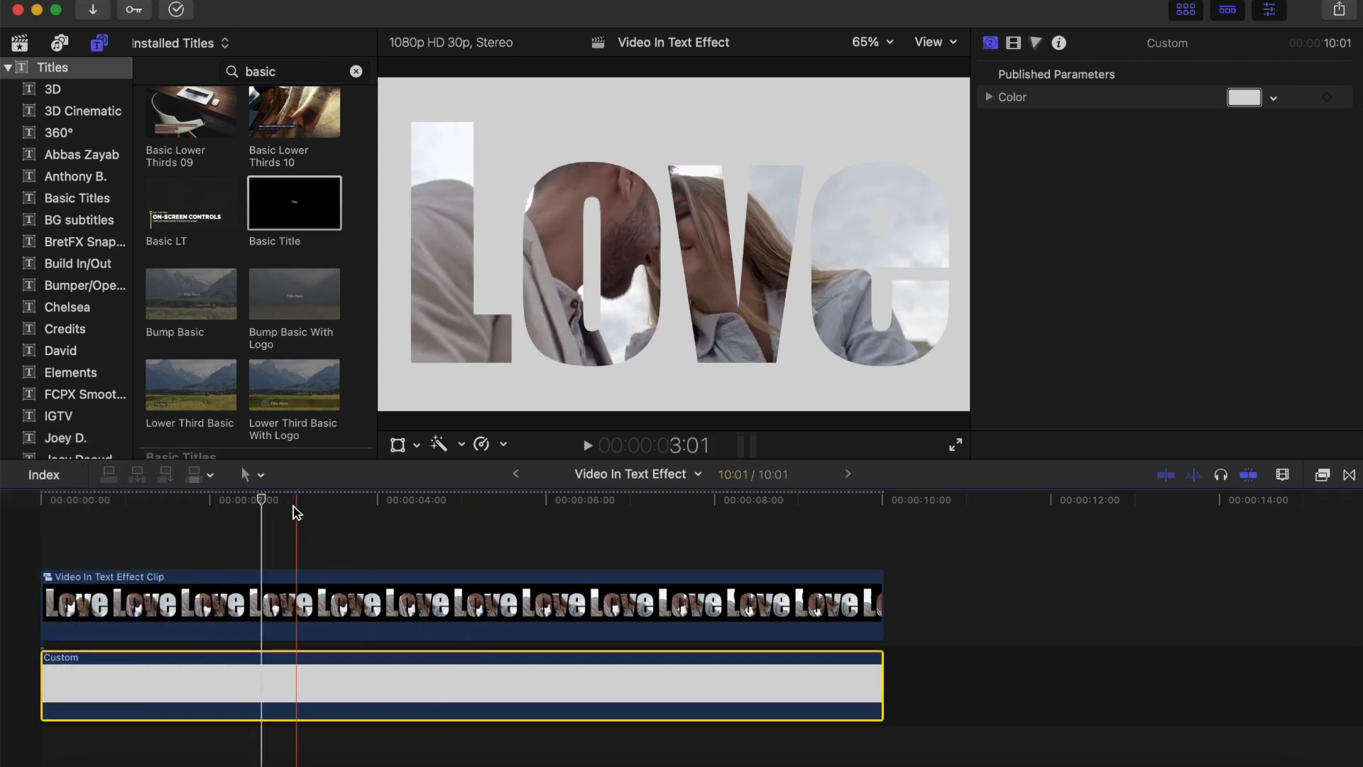
# Play back the timeline to preview the Love text against the Silver background
pyautogui.press('space')
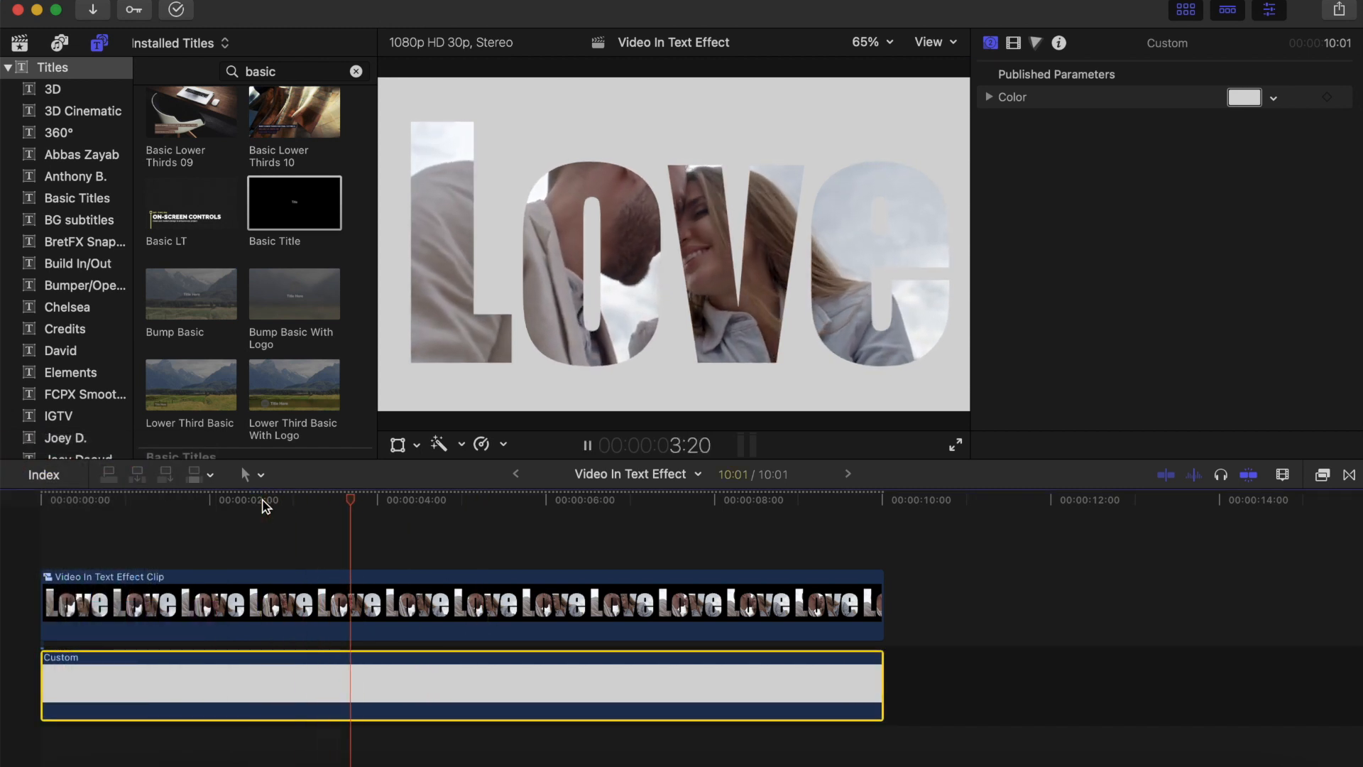
pyautogui.press('space')
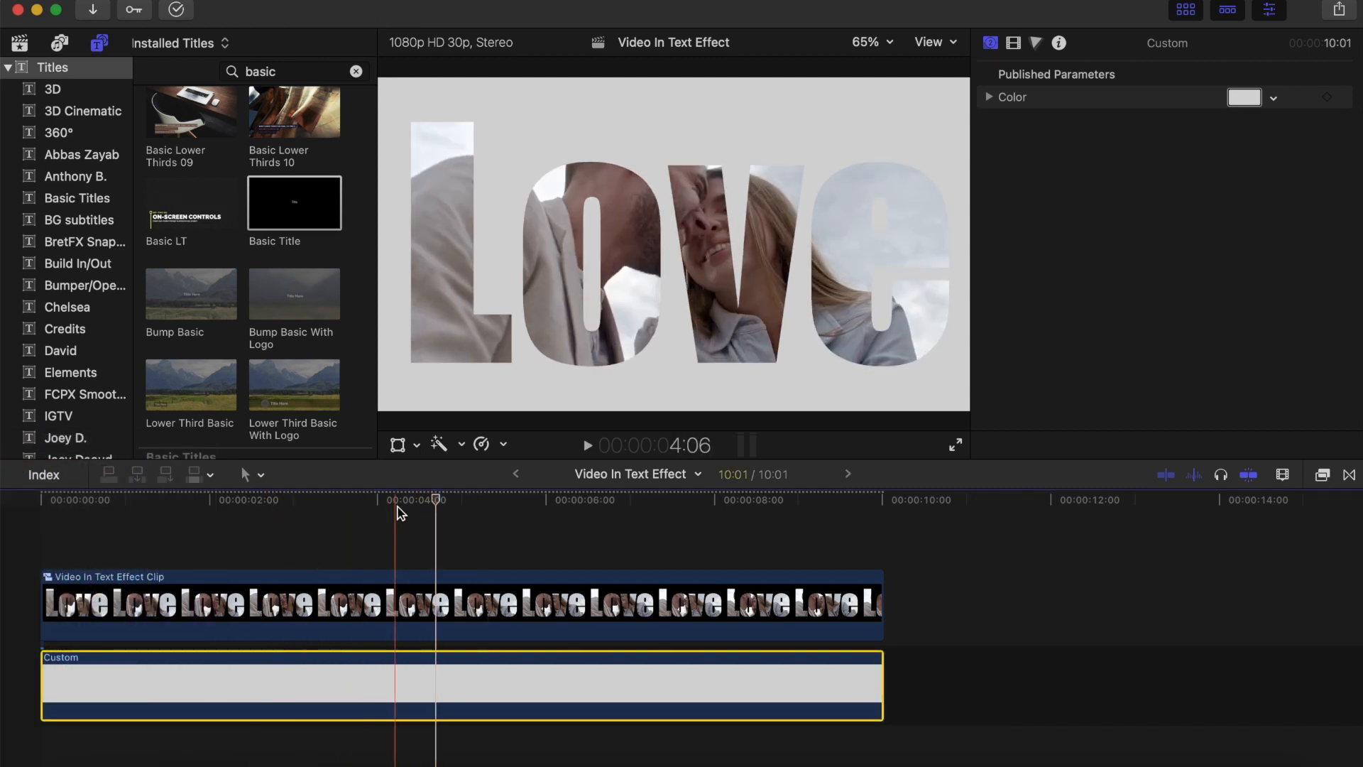
pyautogui.click(435, 505)
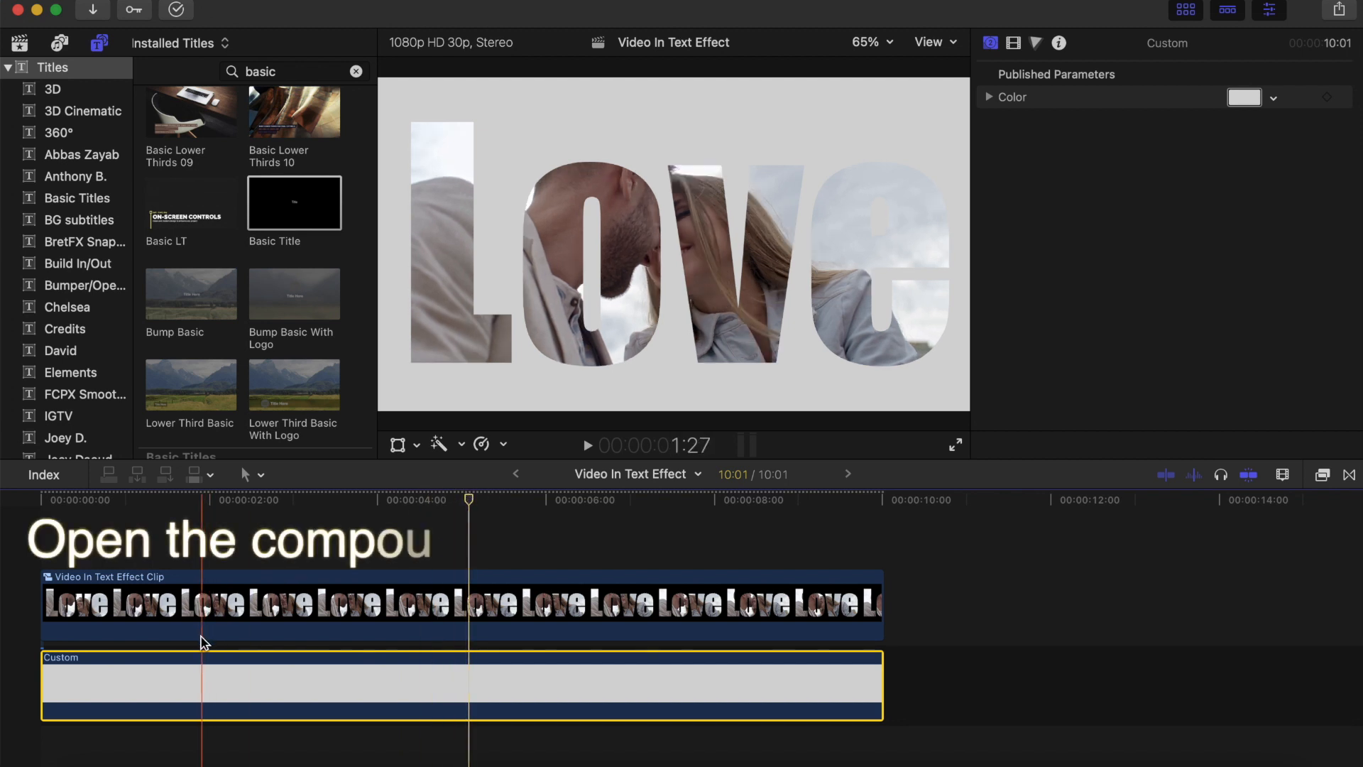
# Open the Video In Text Effect Clip compound clip and place the playhead at about 5 seconds
pyautogui.click(66, 582)
pyautogui.doubleClick(65, 582)
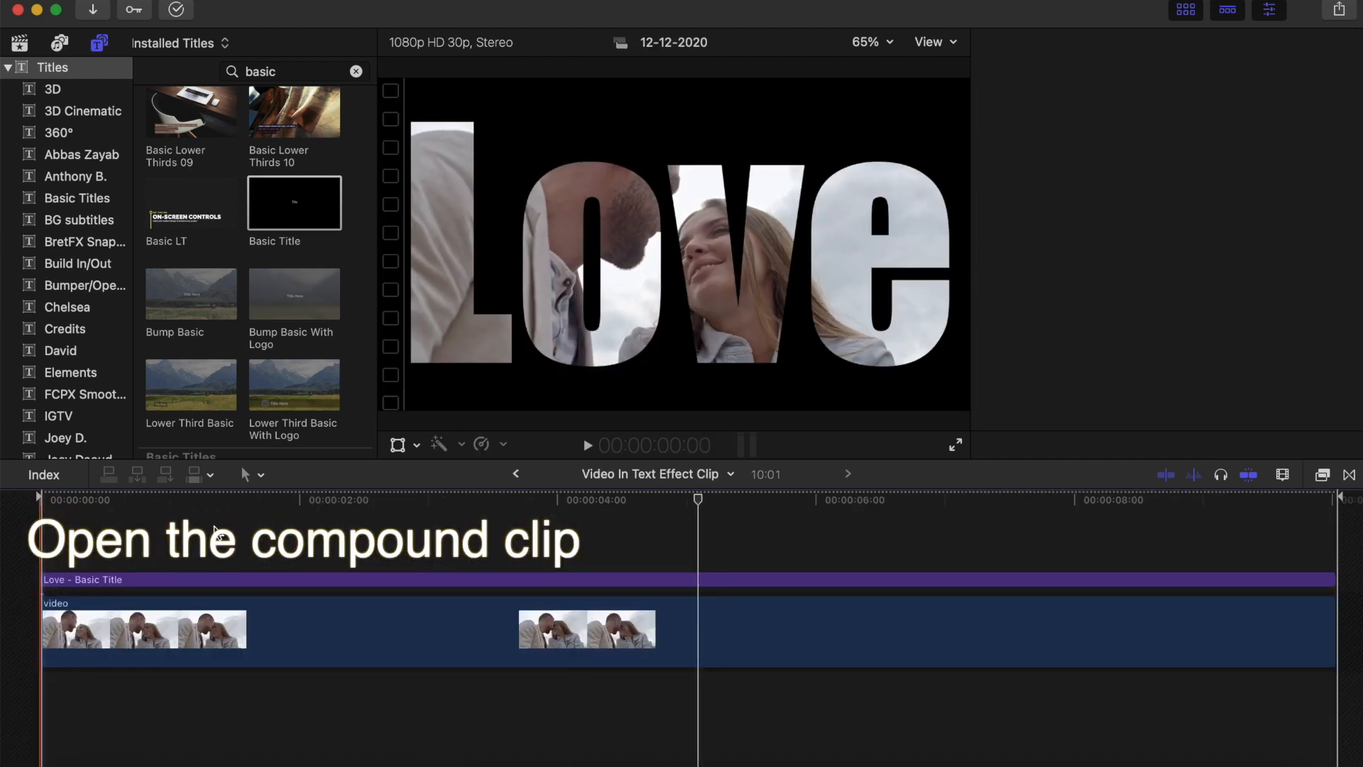
pyautogui.click(693, 505)
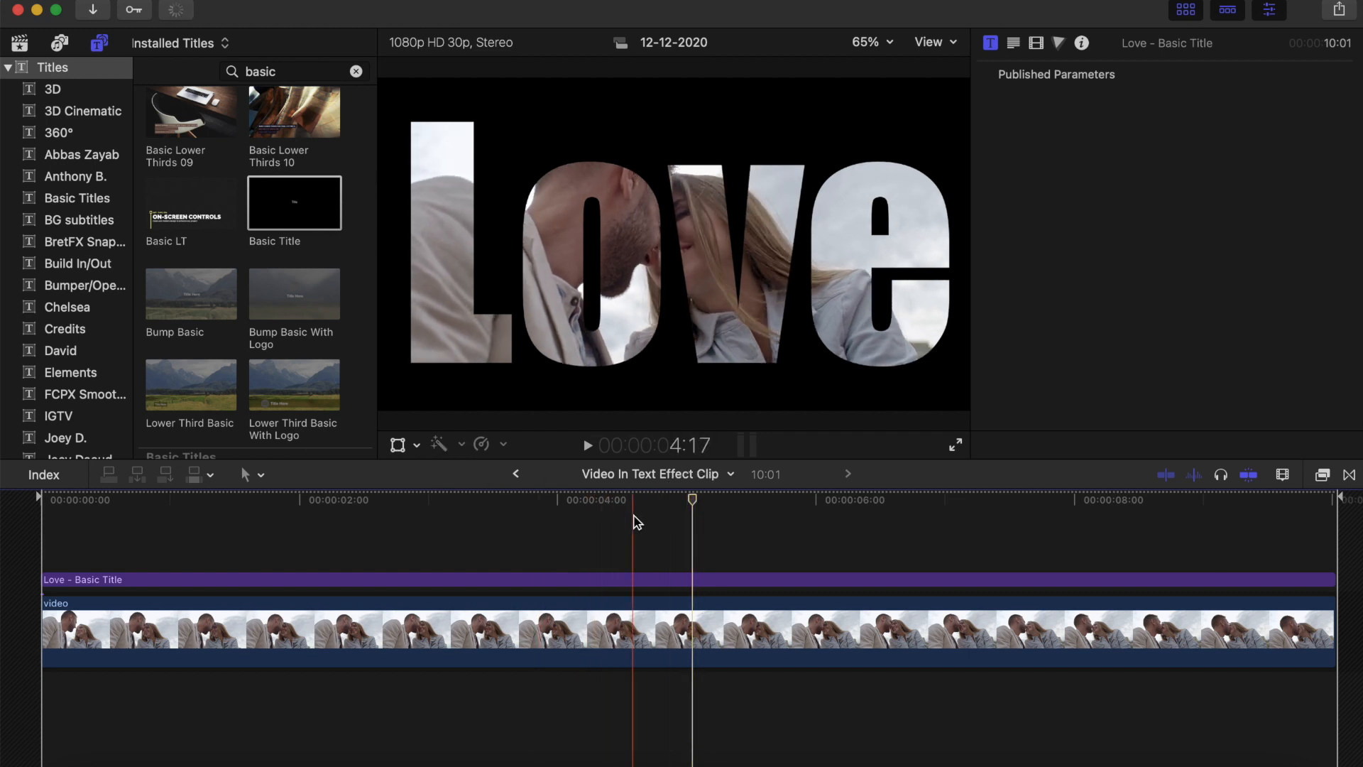
# Animate the Love title's Scale (All) from a 100% keyframe at 5:14 to 600% at 6:00
pyautogui.click(694, 579)
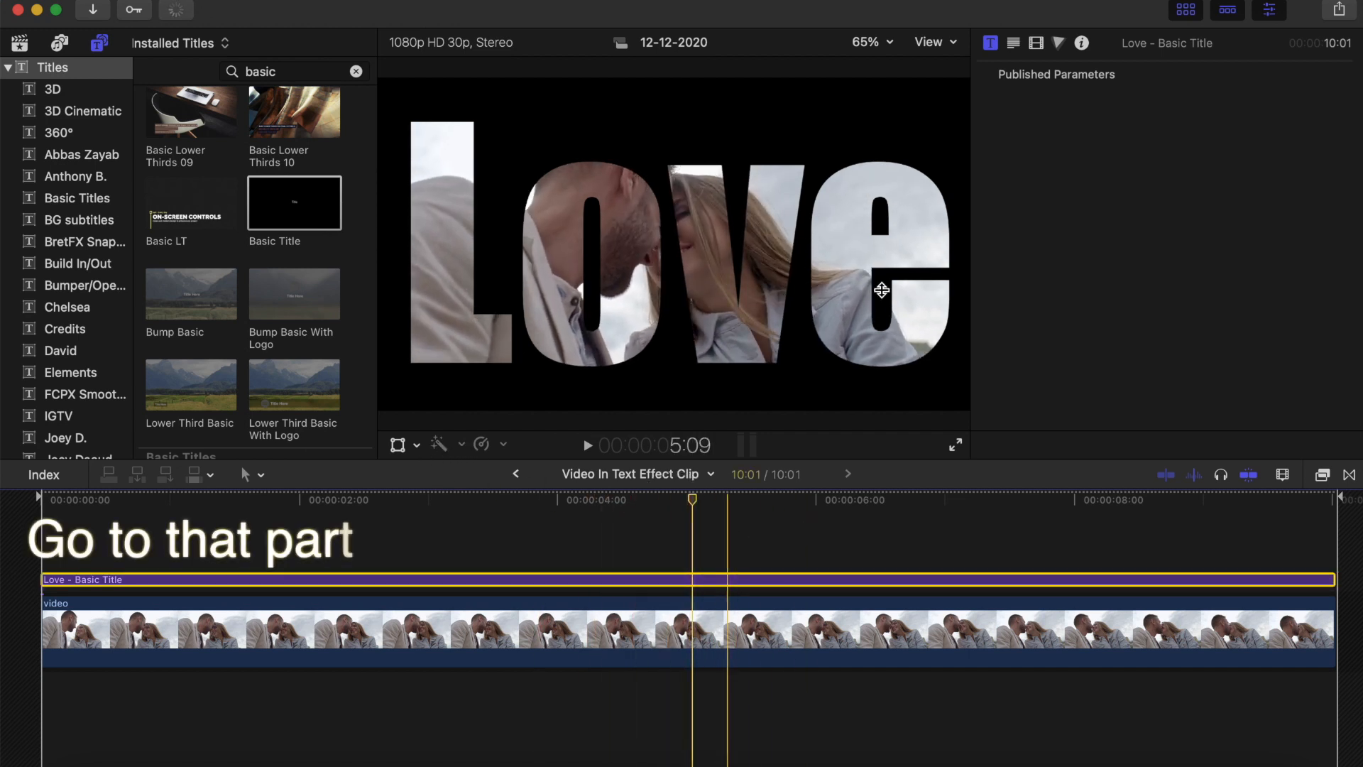
pyautogui.click(1036, 44)
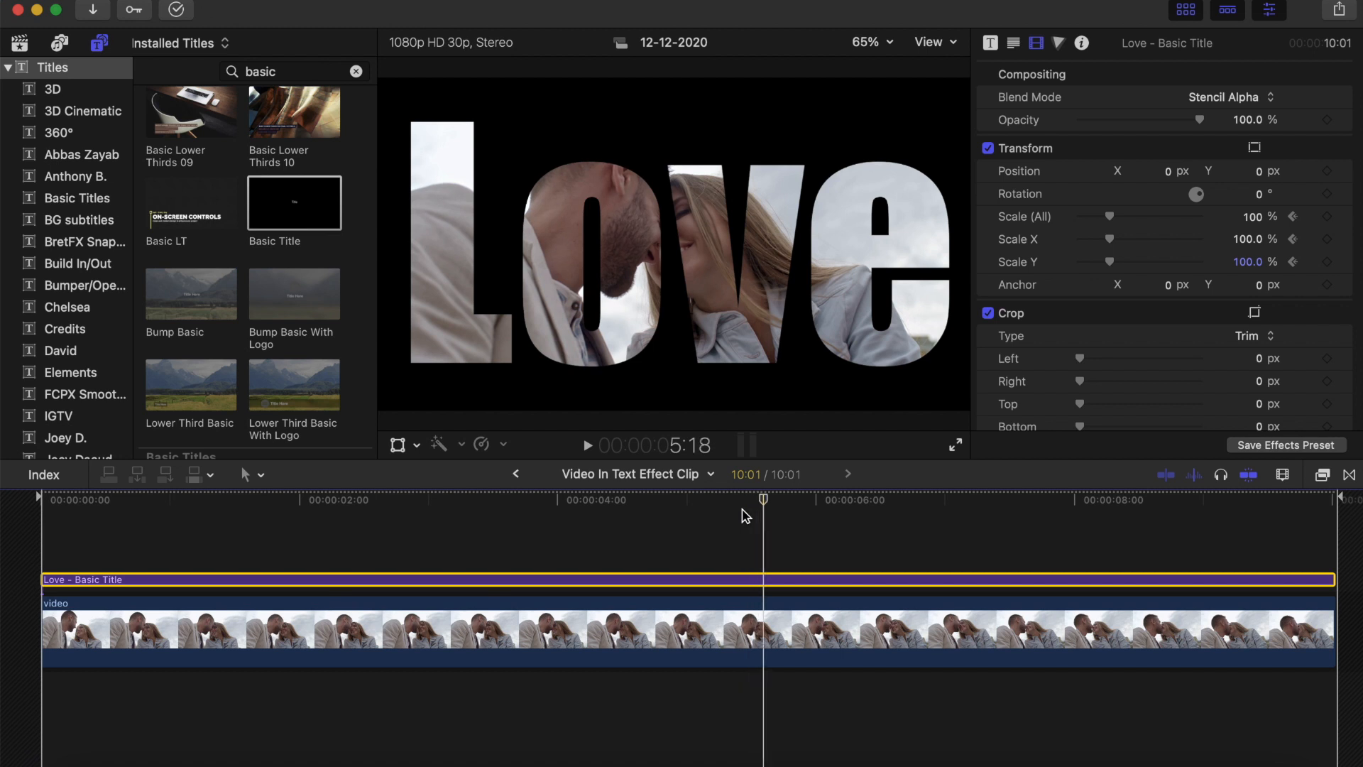
pyautogui.press('Right')
pyautogui.press('Right')
pyautogui.press('Right')
pyautogui.press('Right')
pyautogui.press('Right')
pyautogui.press('Right')
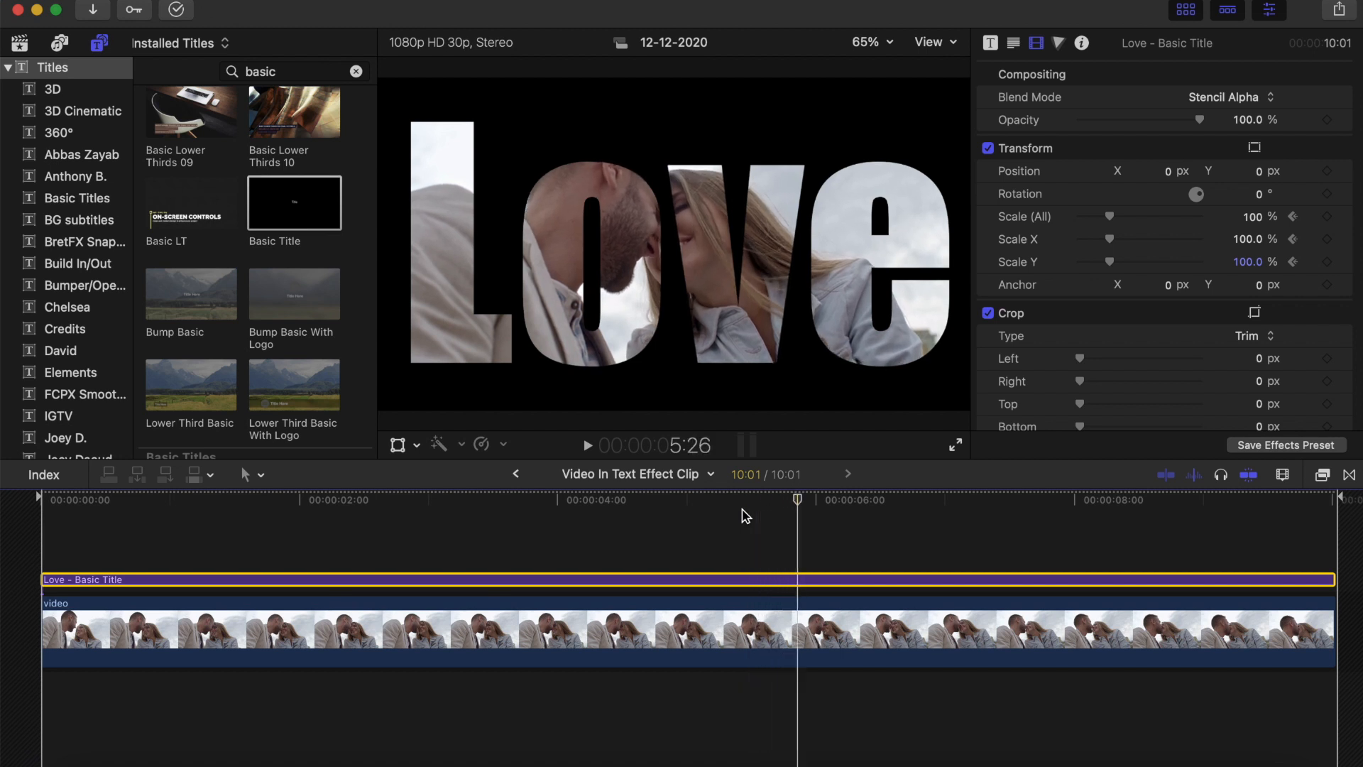
pyautogui.press('Right')
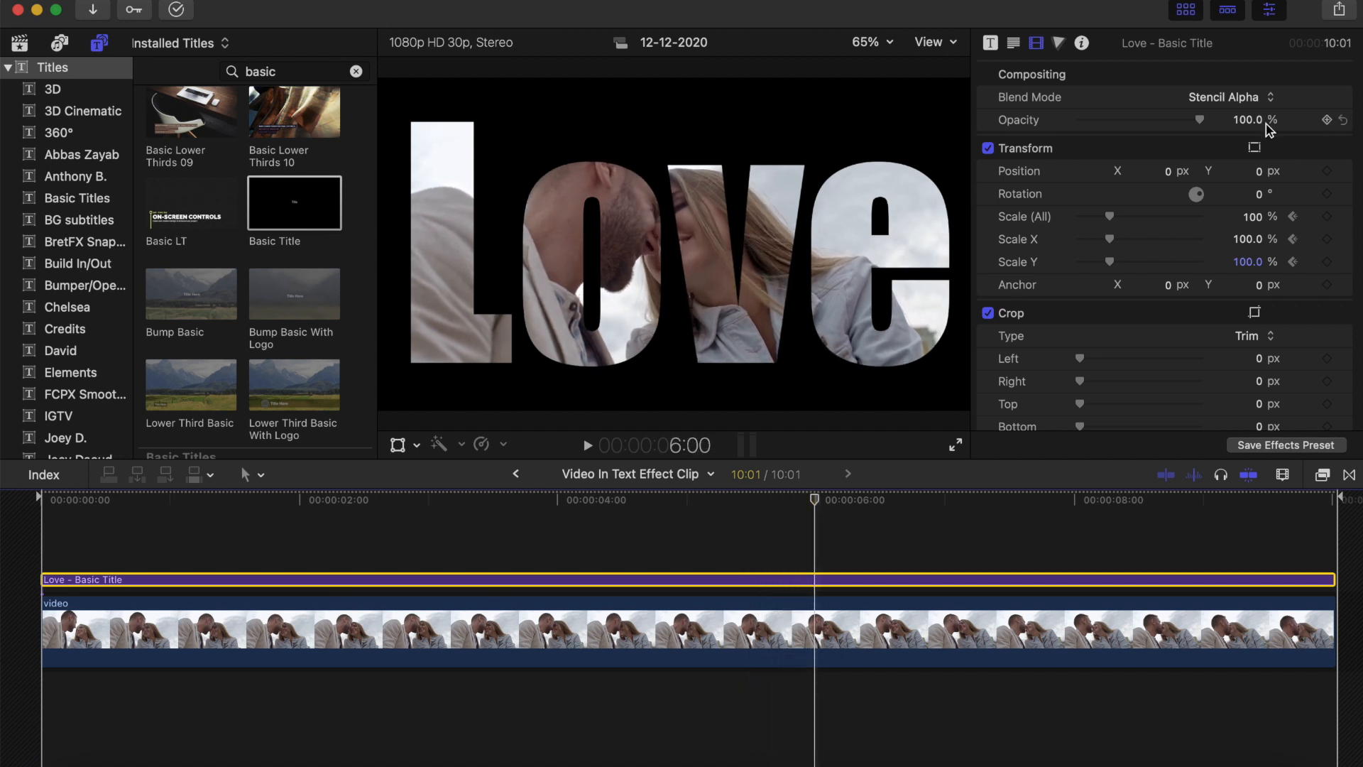
pyautogui.click(1252, 217)
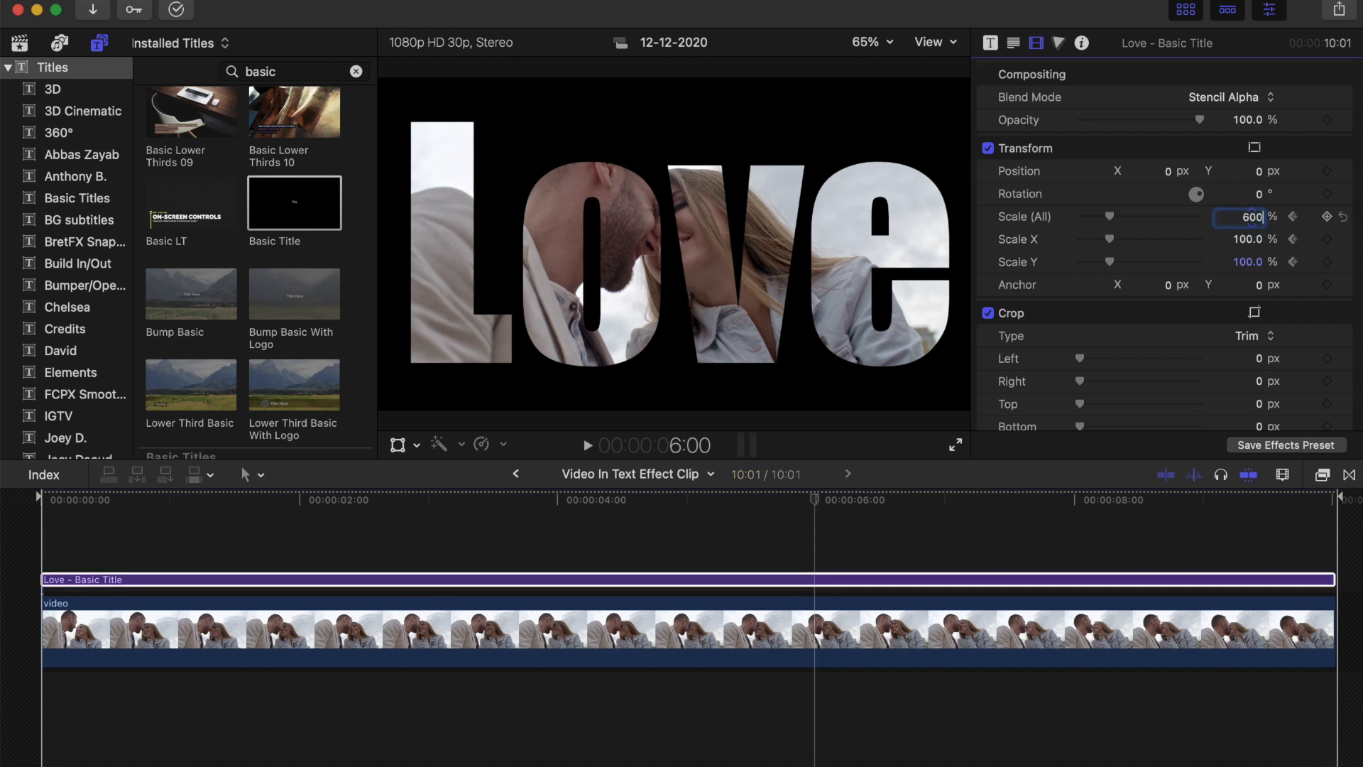
pyautogui.press('Return')
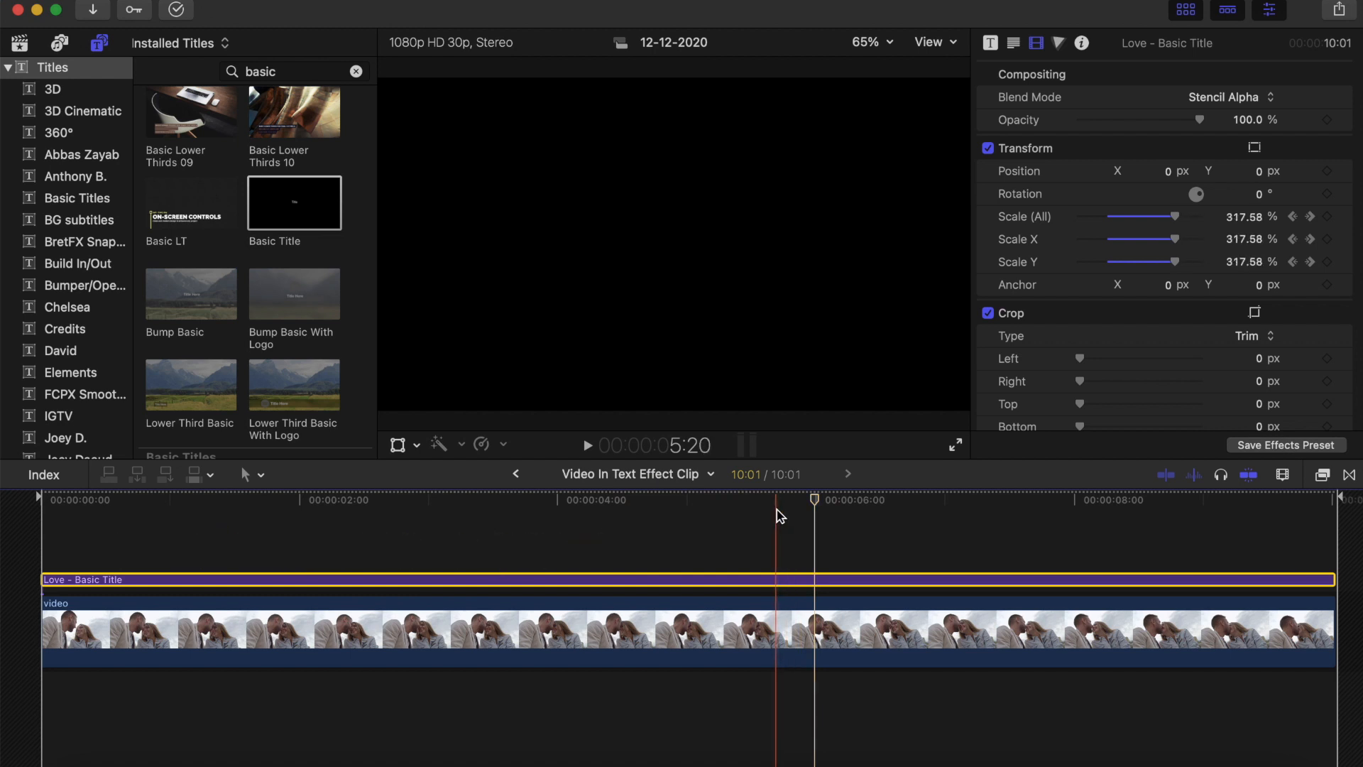
# Return to the title's 100% scale keyframe at 5:14 and add a Position keyframe there at X 0, Y 0
pyautogui.press('Left')
pyautogui.press('Left')
pyautogui.press('Left')
pyautogui.press('Left')
pyautogui.press('Left')
pyautogui.press('Left')
pyautogui.press('Left')
pyautogui.press('Left')
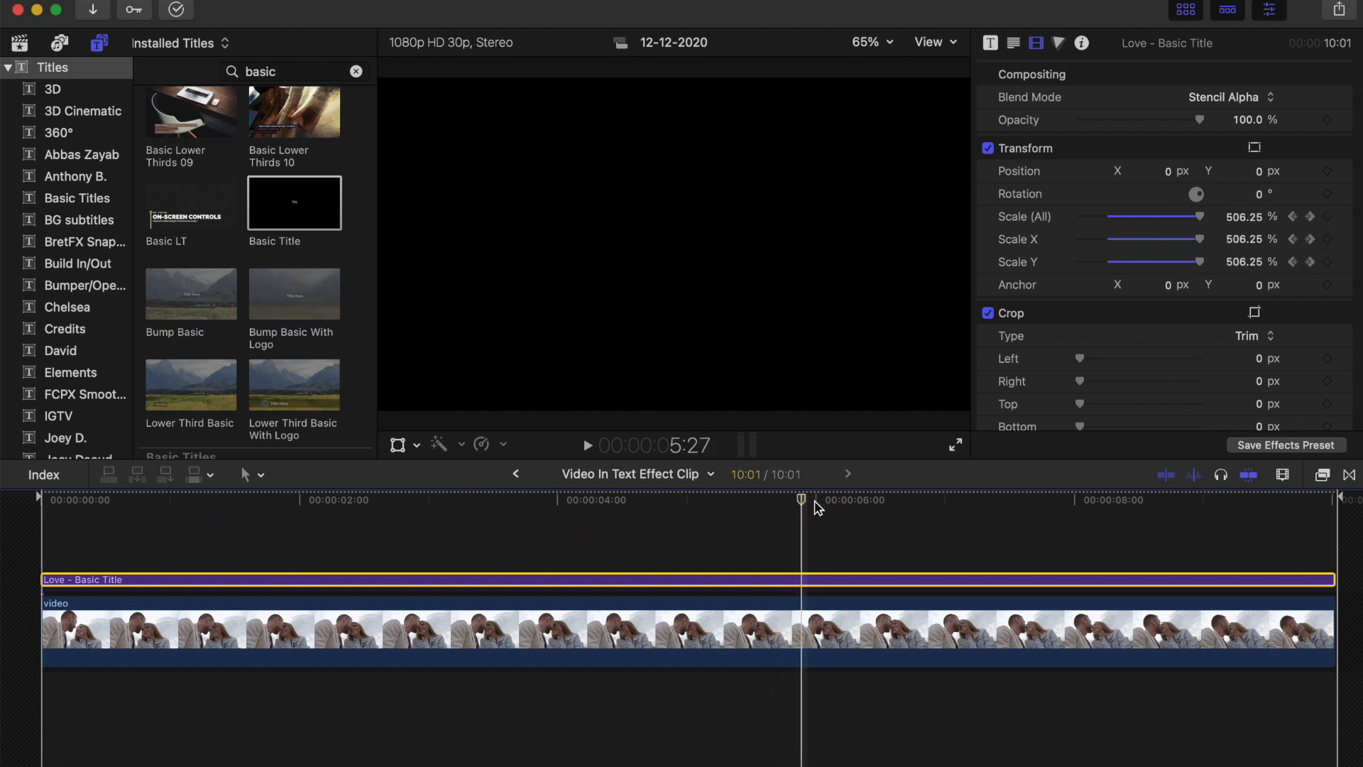
pyautogui.press('Left')
pyautogui.press('Left')
pyautogui.press('Left')
pyautogui.press('Left')
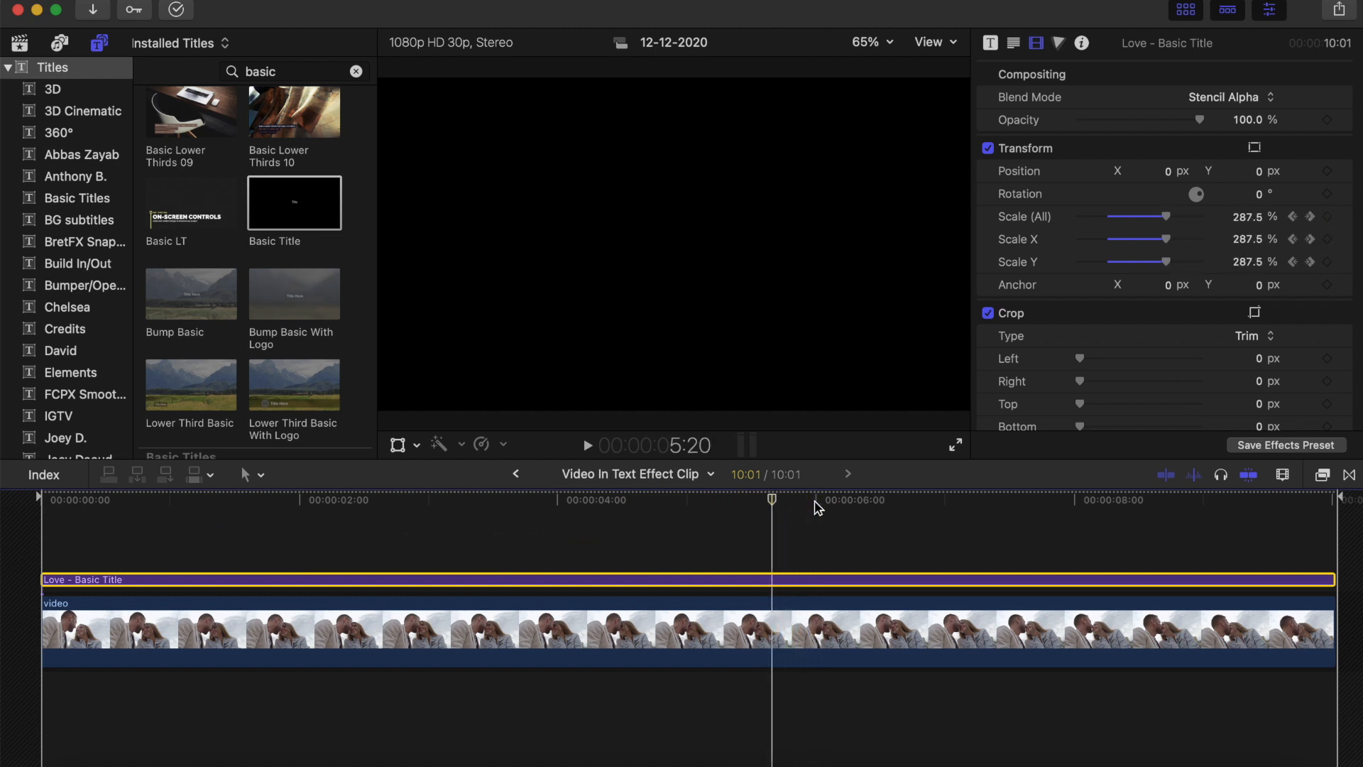
pyautogui.press('Left')
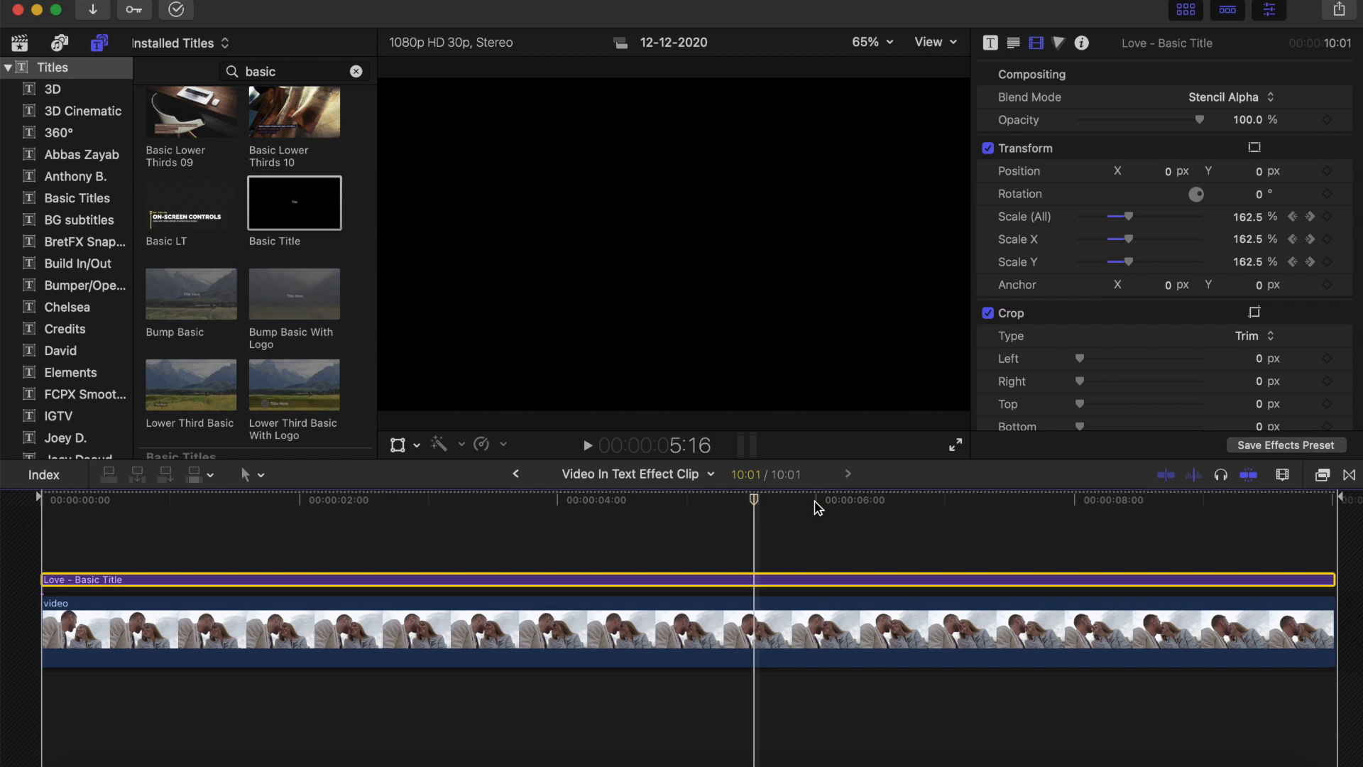
pyautogui.press('Left')
pyautogui.press('Left')
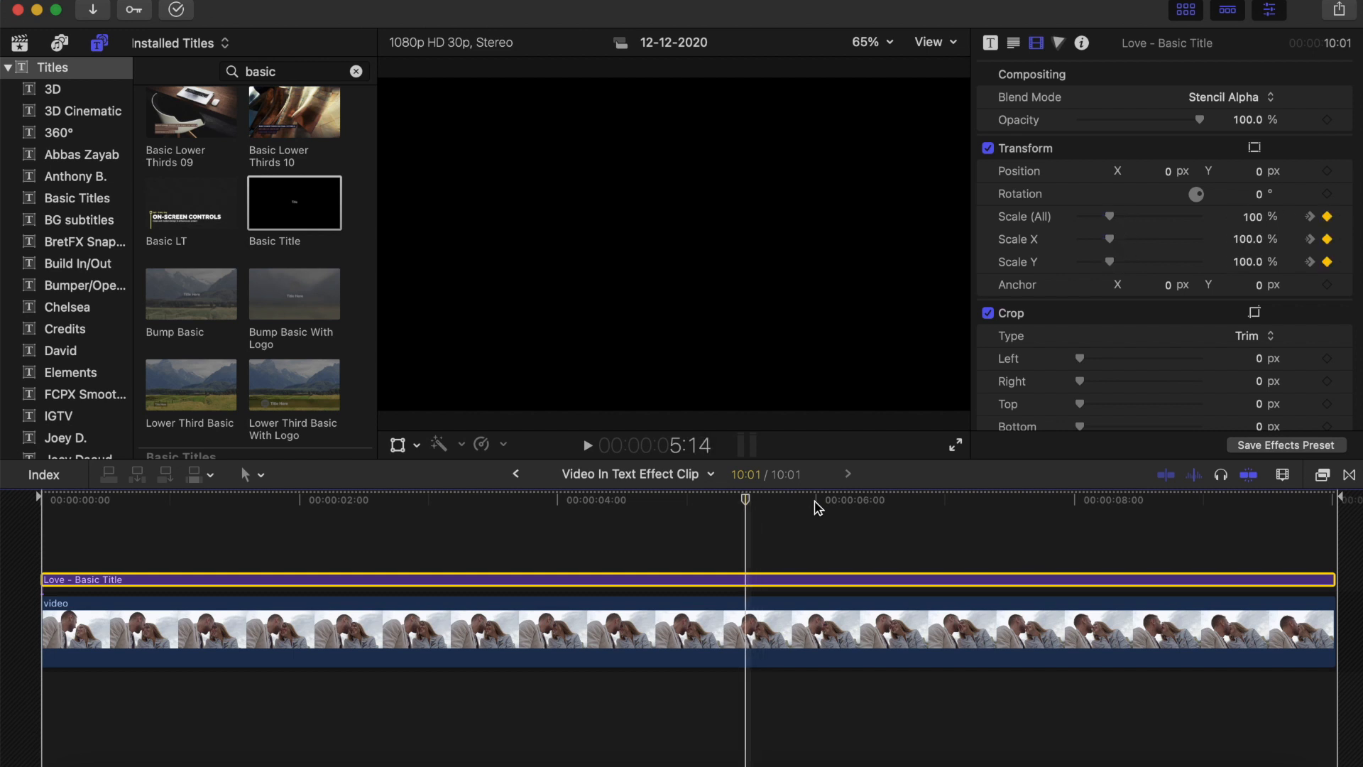
pyautogui.click(1327, 172)
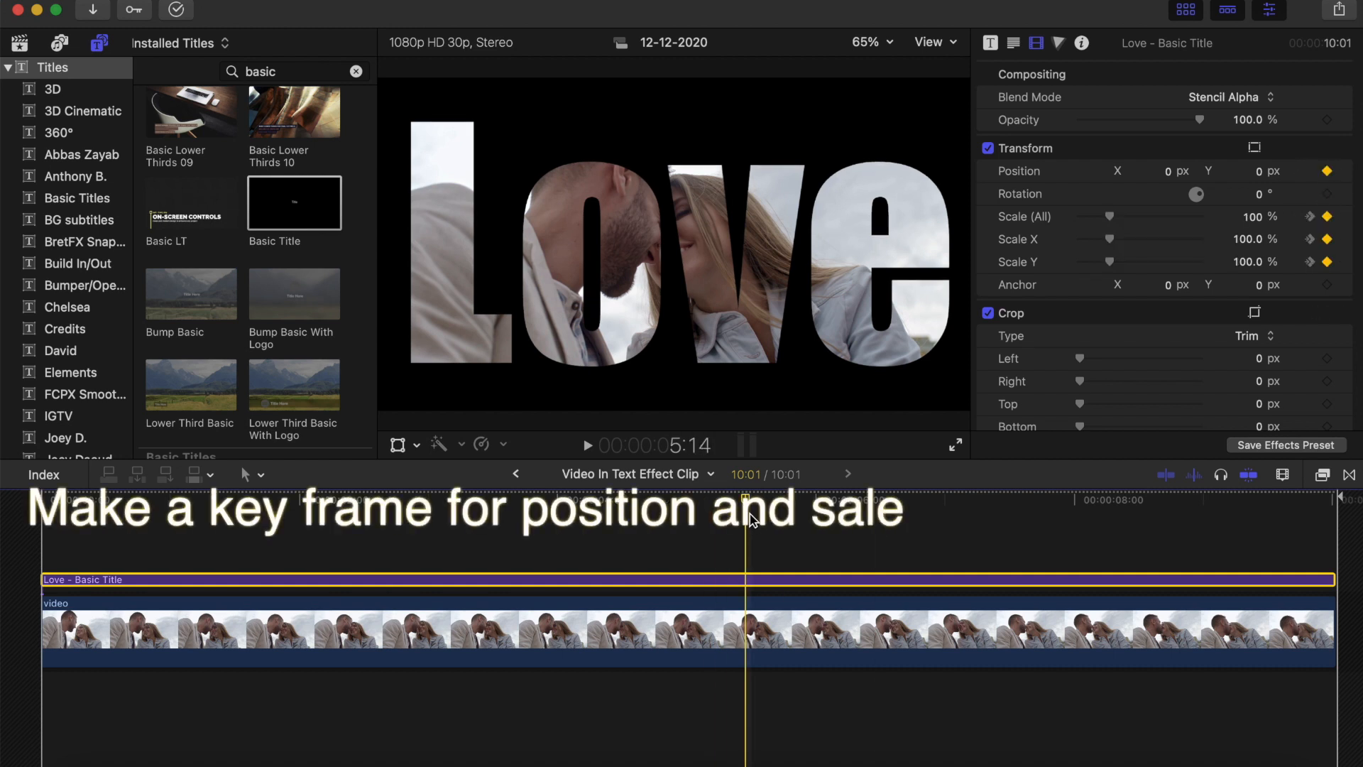
# At the 6:00 scale keyframe, shift the Love title horizontally by setting Position X to 828 px
pyautogui.press('Right')
pyautogui.press('Right')
pyautogui.press('Right')
pyautogui.press('Right')
pyautogui.press('Right')
pyautogui.press('Right')
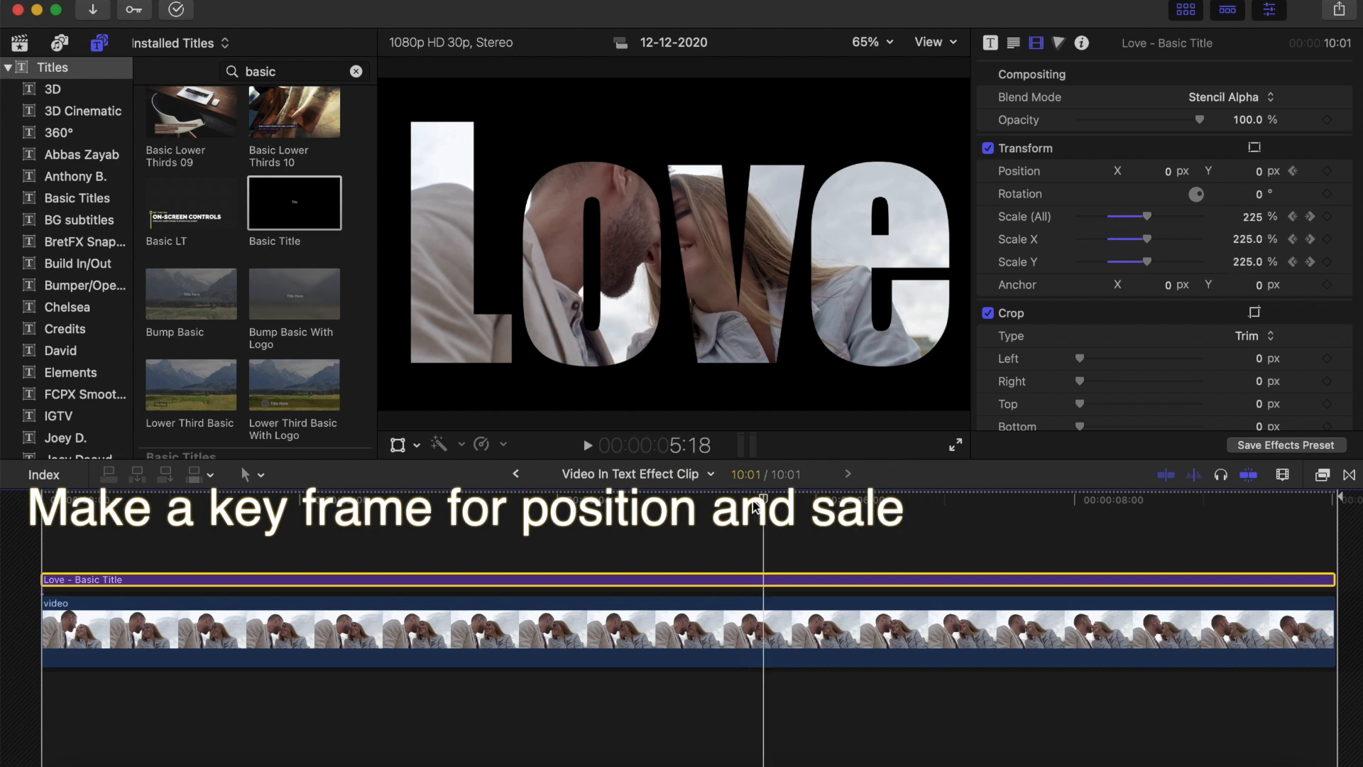
pyautogui.press('Right')
pyautogui.press('Right')
pyautogui.press('Right')
pyautogui.press('Right')
pyautogui.press('Right')
pyautogui.press('Right')
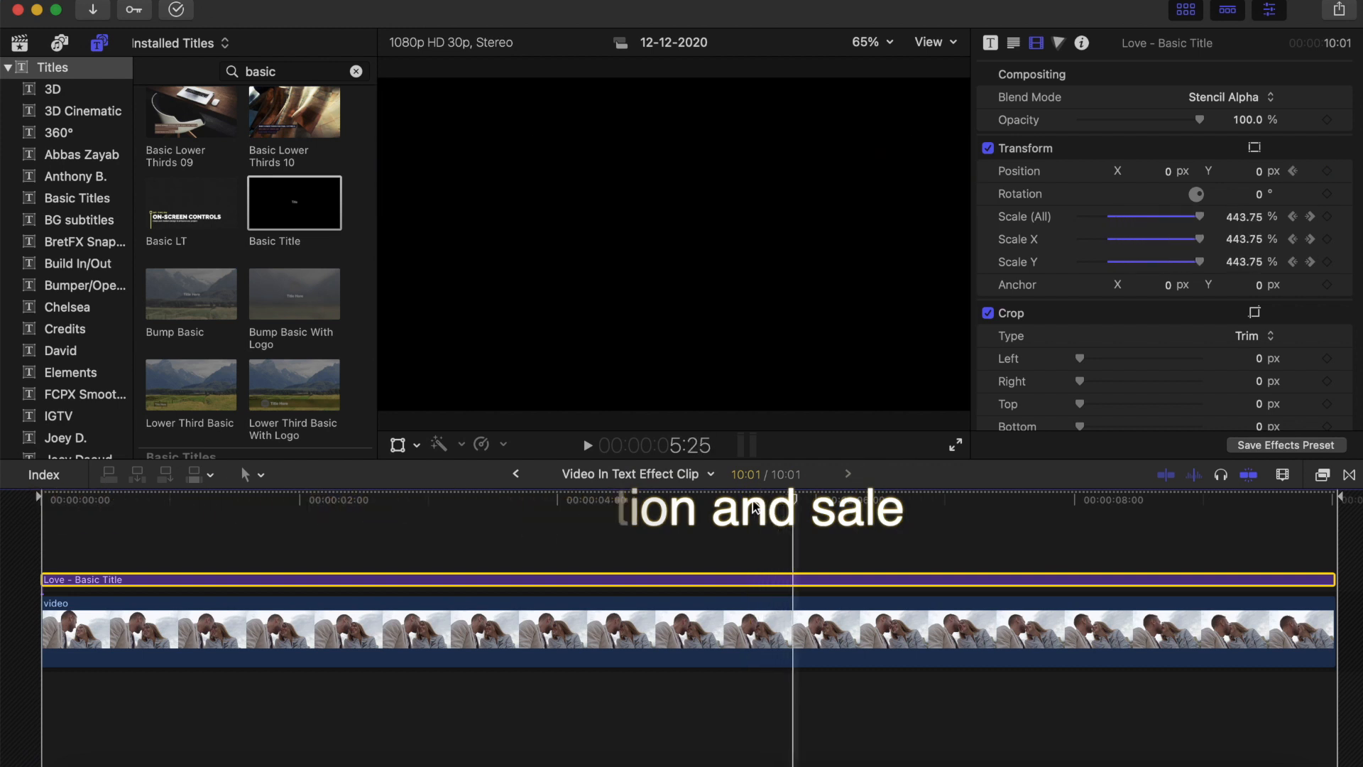
pyautogui.press('Right')
pyautogui.press('Right')
pyautogui.press('Right')
pyautogui.press('Right')
pyautogui.press('Right')
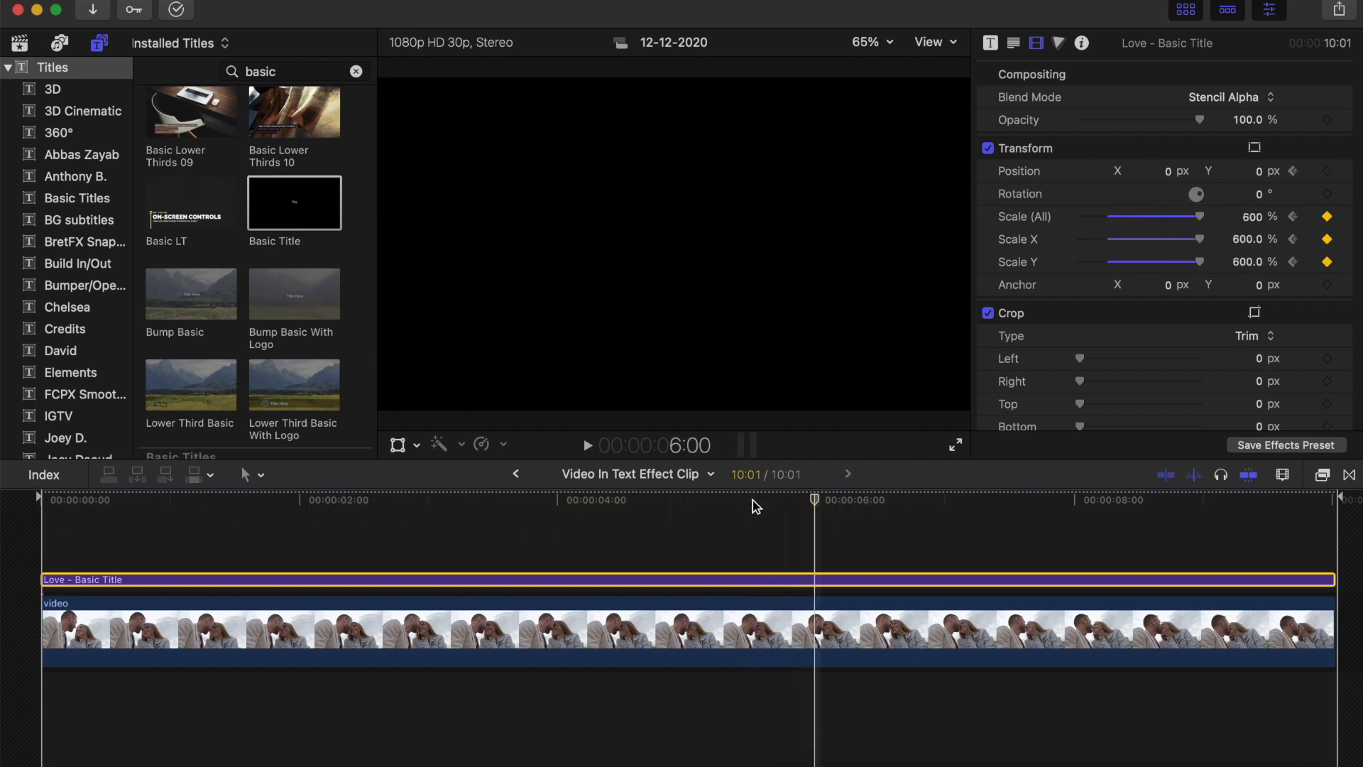
pyautogui.press('Left')
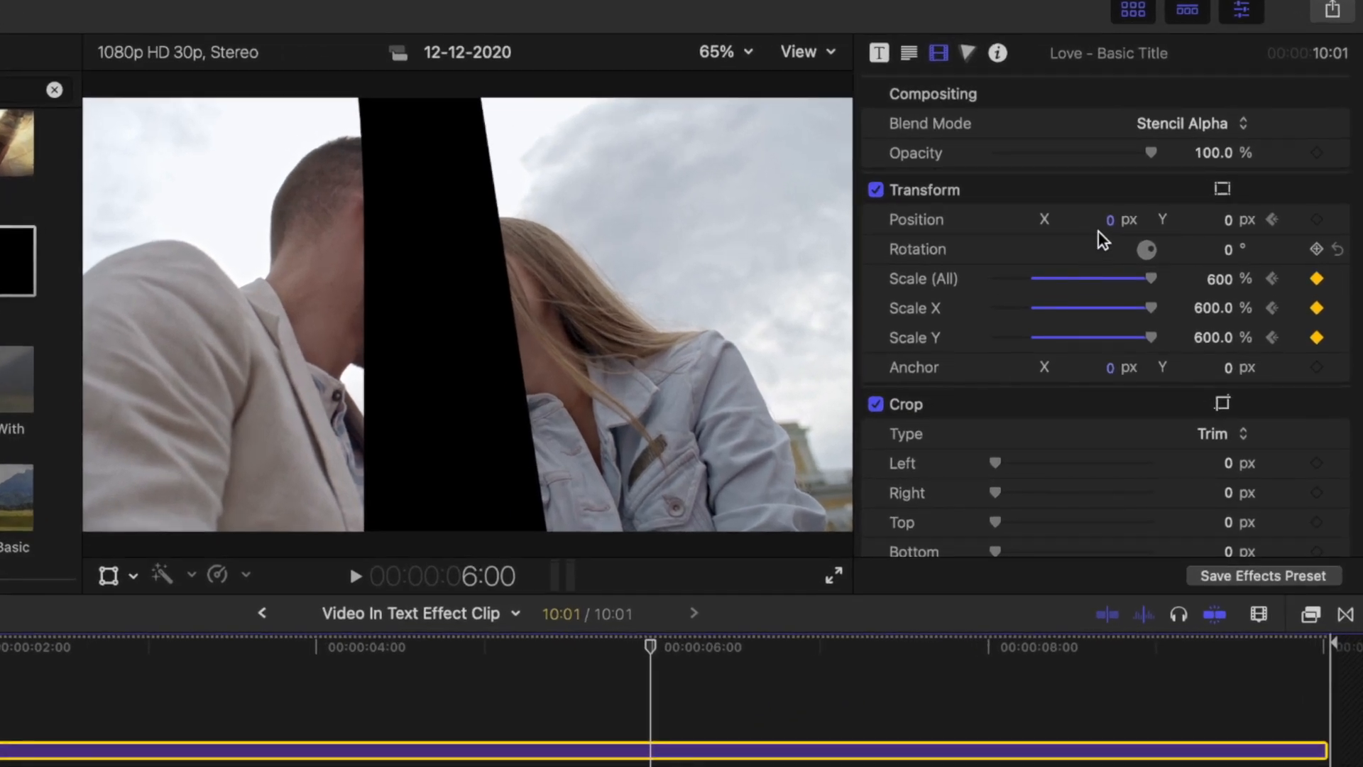
pyautogui.click(1109, 220)
pyautogui.moveTo(1110, 220); pyautogui.dragTo(1128, 220)
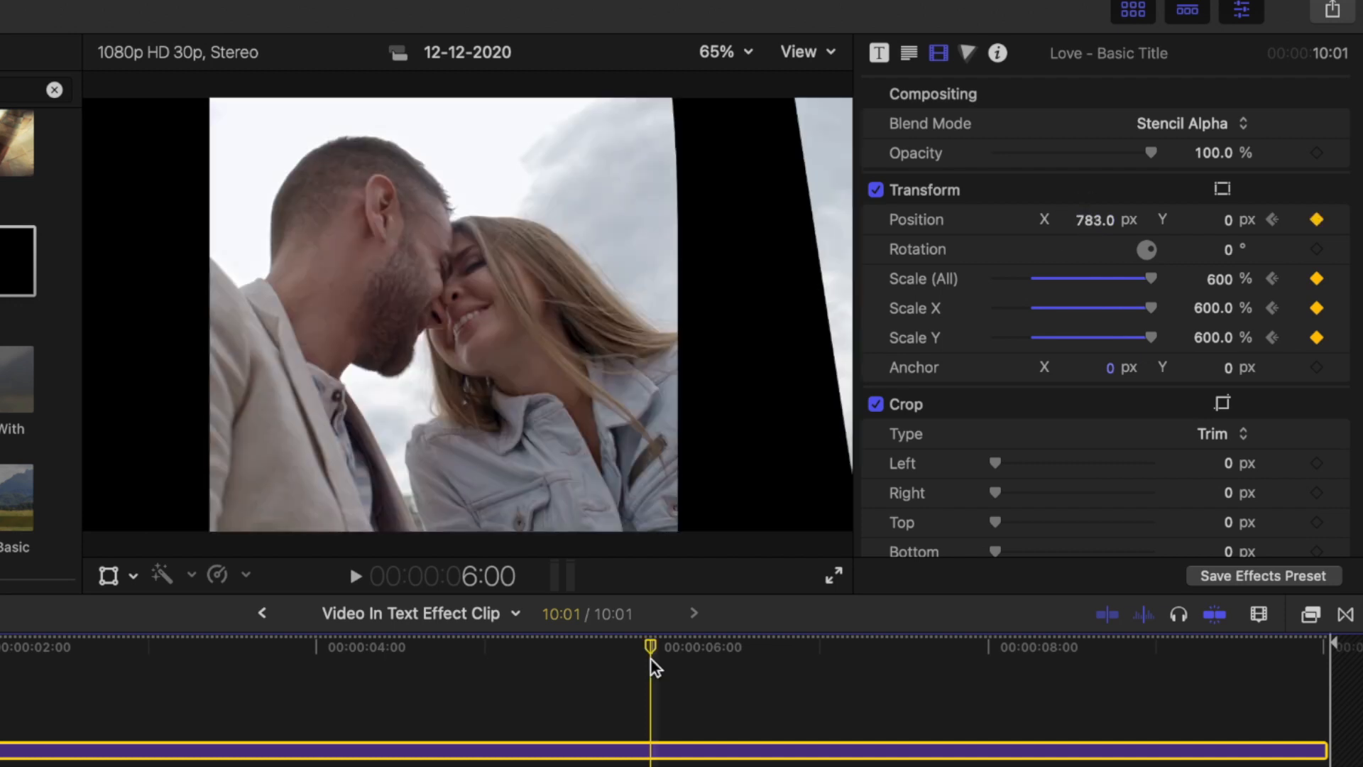
pyautogui.moveTo(1083, 220); pyautogui.dragTo(1103, 220)
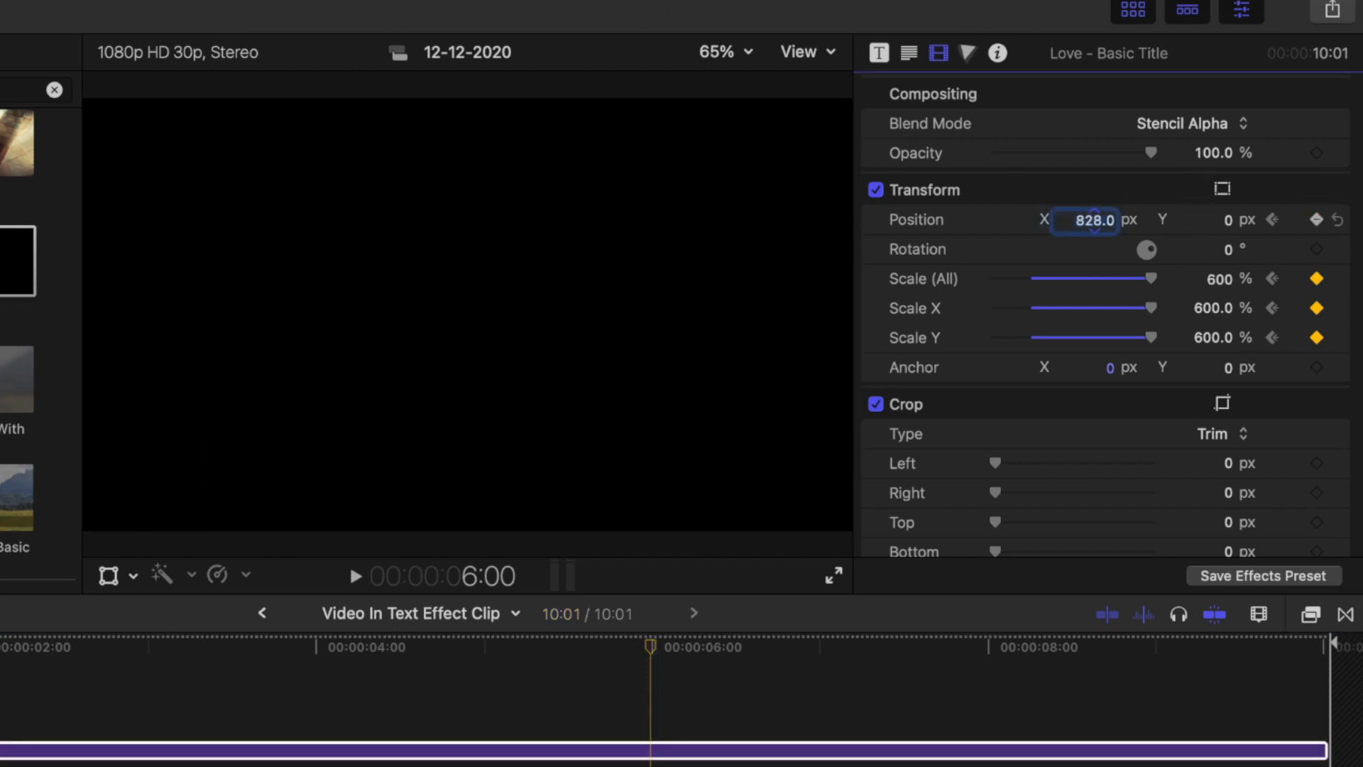
# Try a Scale (All) of 1000% with Position X at 1172 px for the Love title at 6:00
pyautogui.click(1220, 280)
pyautogui.write('1000')
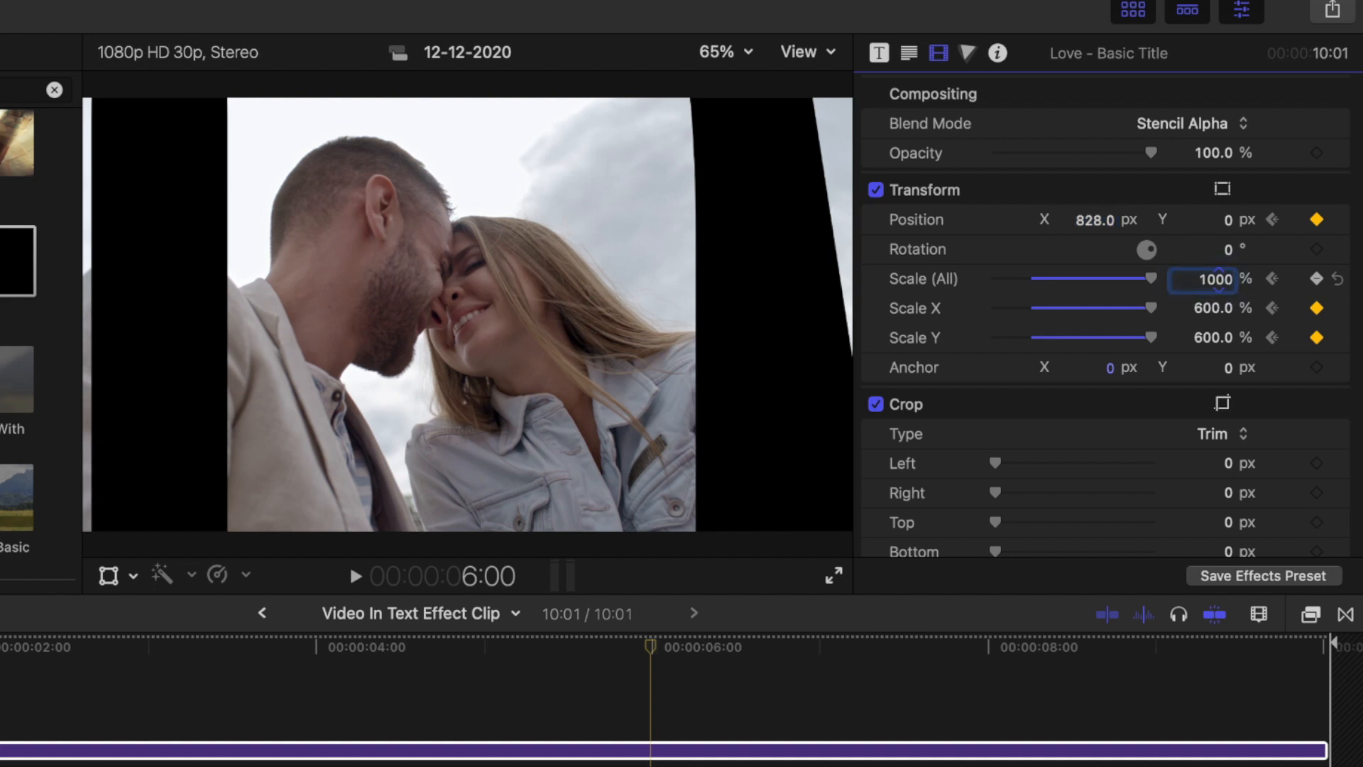
pyautogui.press('Return')
pyautogui.click(1086, 221)
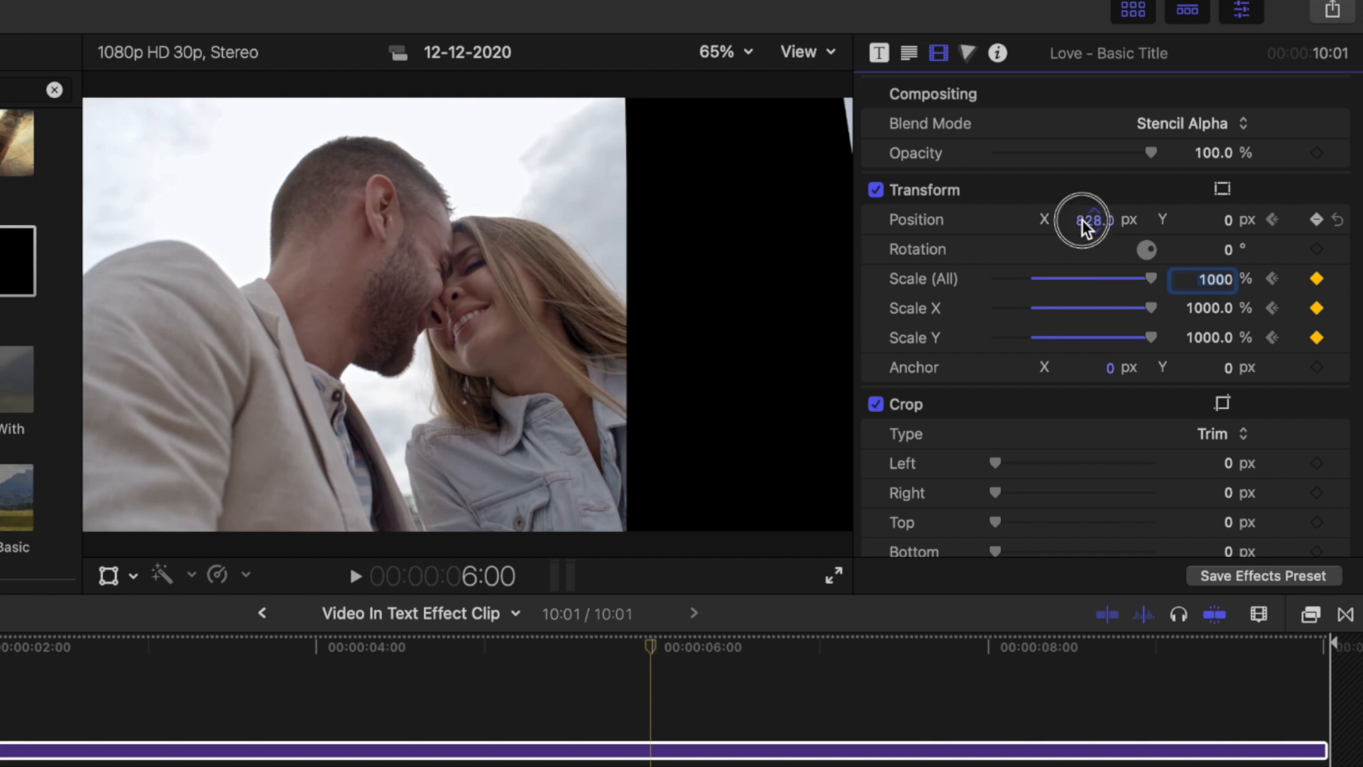
pyautogui.write('961')
pyautogui.press('Return')
pyautogui.moveTo(1094, 220); pyautogui.dragTo(1254, 347)
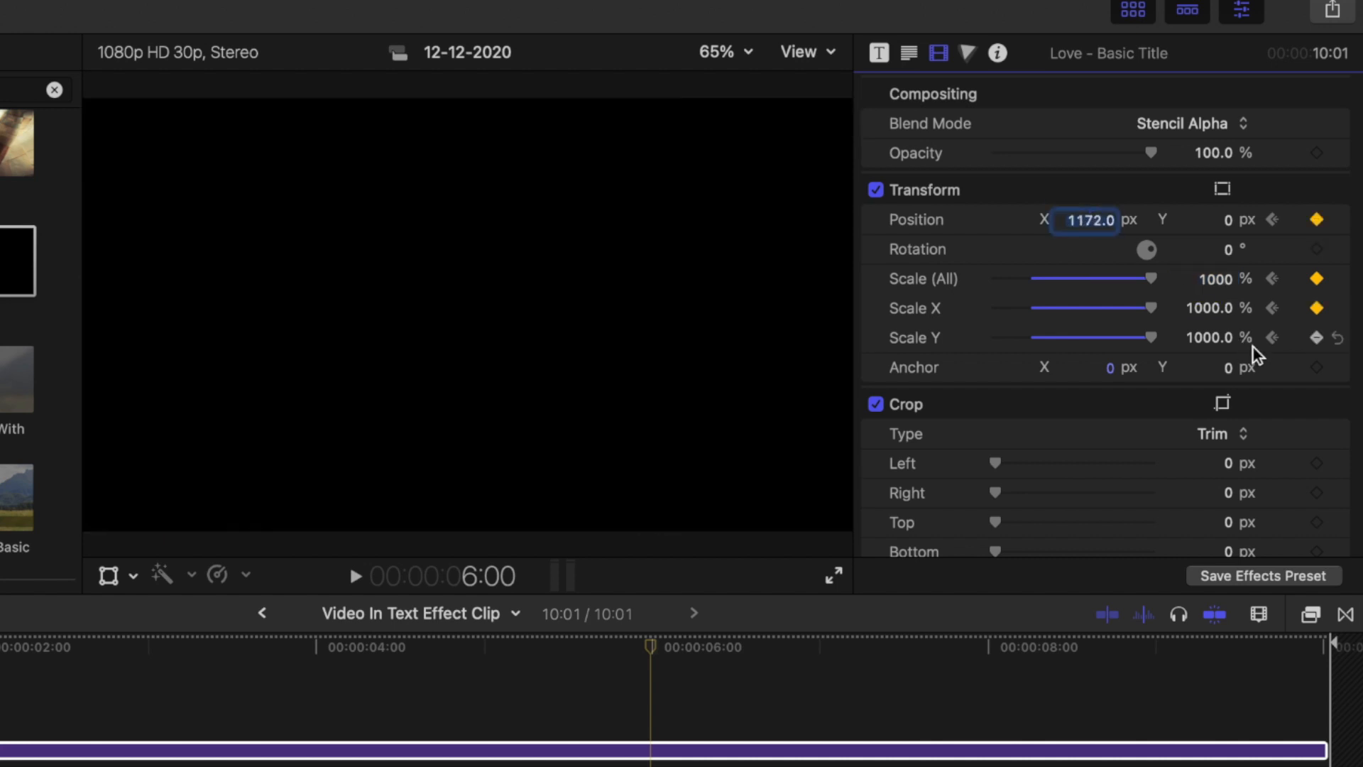
# Enlarge the Love title at 6:00 to a Scale (All) of 1500% and set its Position X to 1657 px
pyautogui.click(1217, 278)
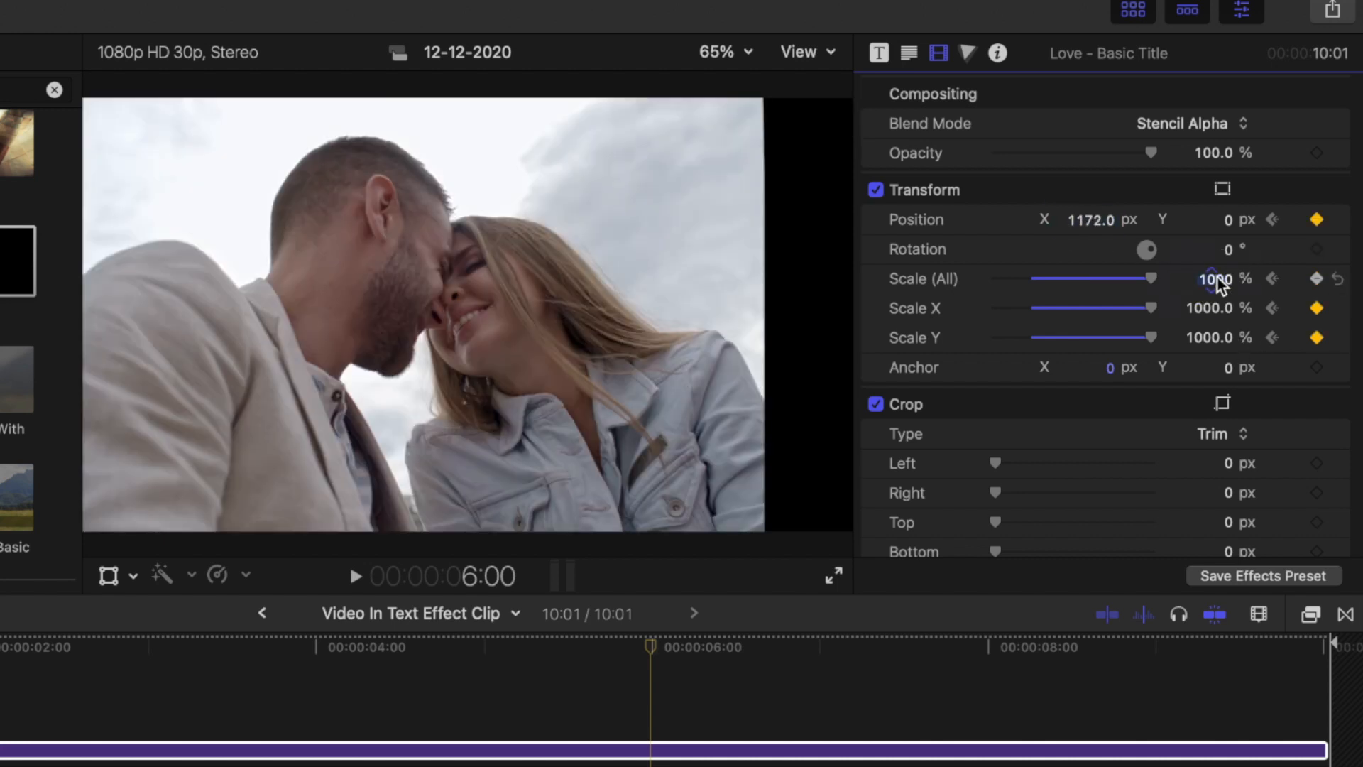
pyautogui.write('1200')
pyautogui.press('Return')
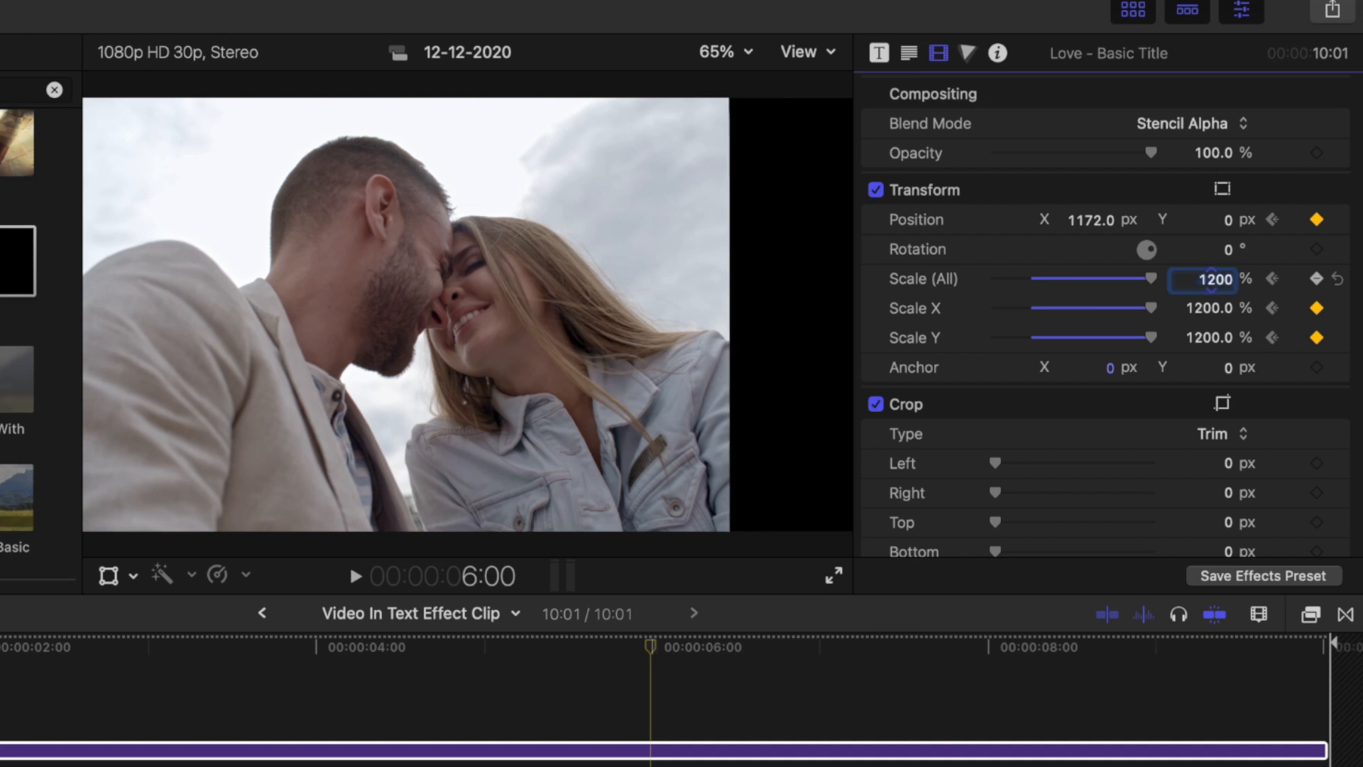
pyautogui.write('2')
pyautogui.press('Return')
pyautogui.moveTo(1080, 220); pyautogui.dragTo(1122, 220)
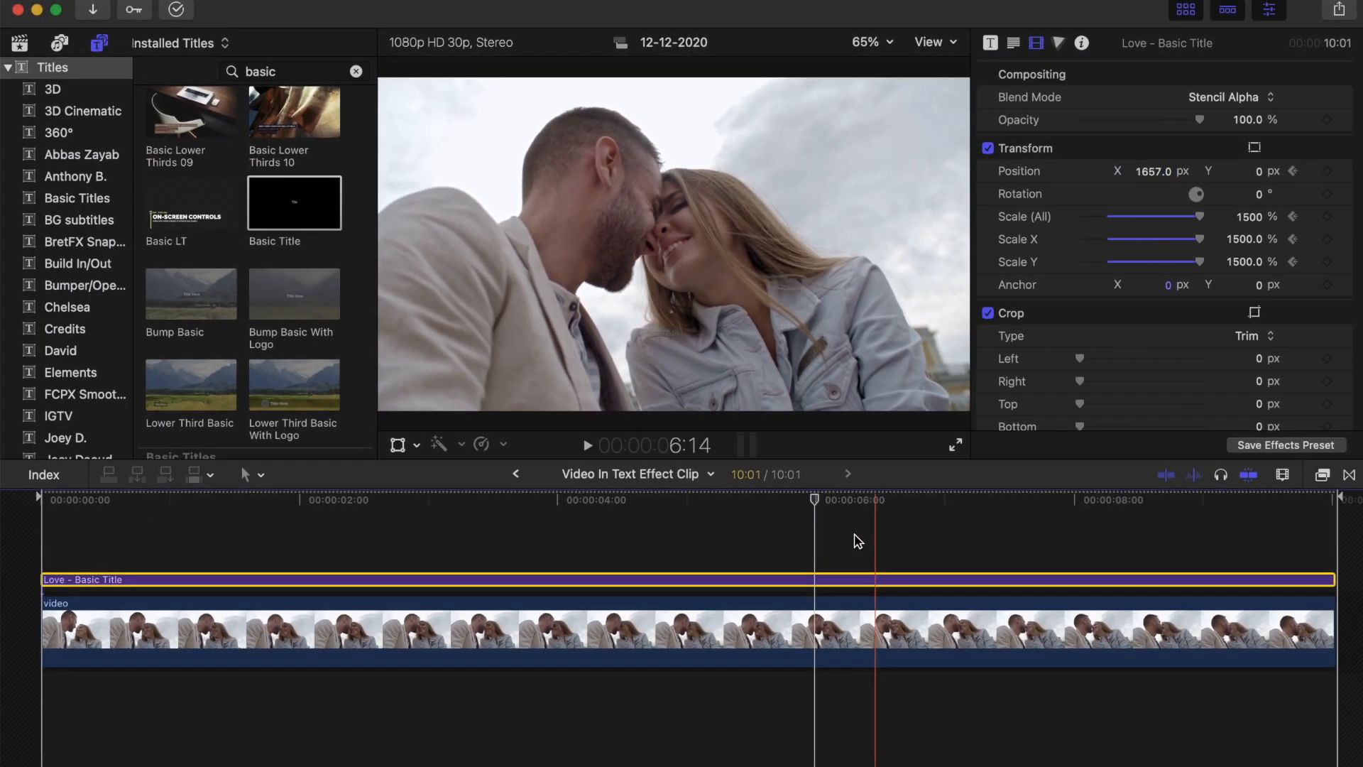
# Return to the Video In Text Effect project and play back the zoom through the Love text between about 5 and 6 seconds
pyautogui.click(517, 474)
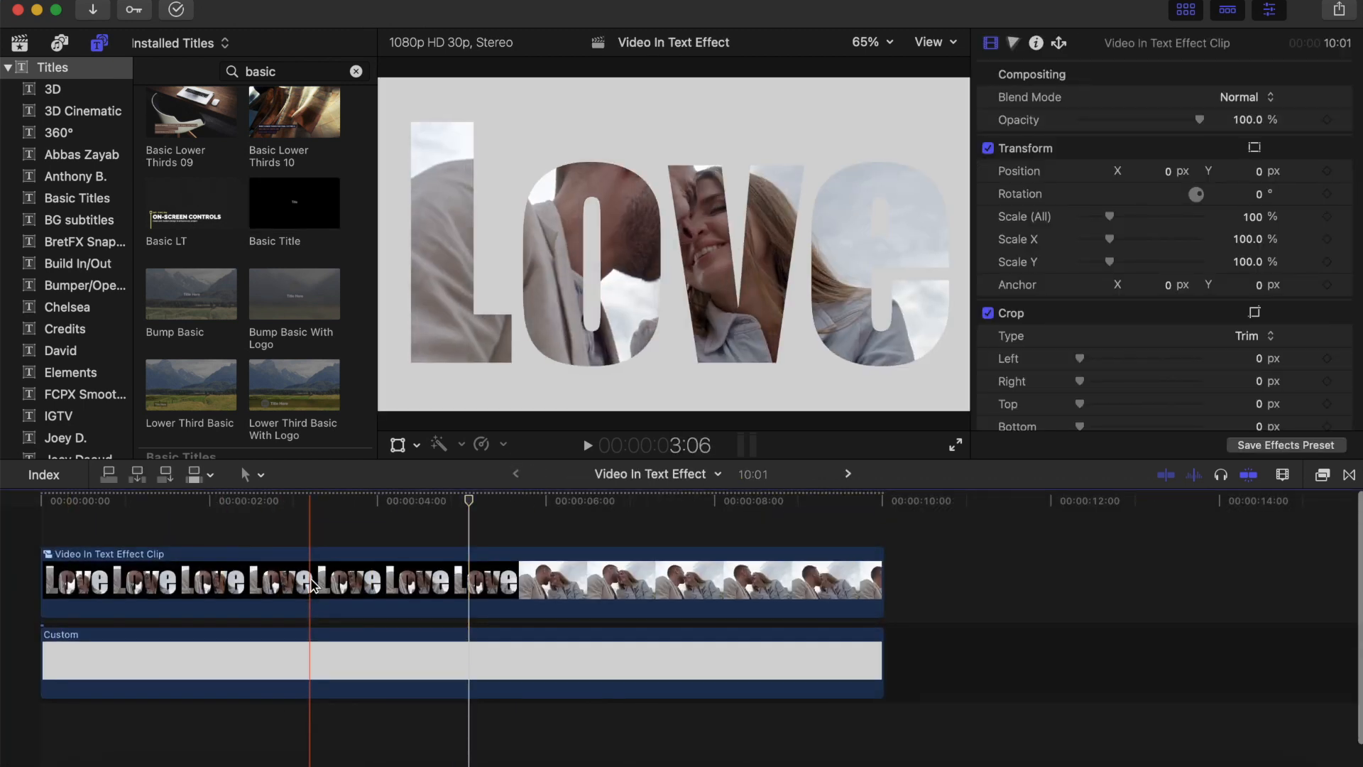
pyautogui.press('space')
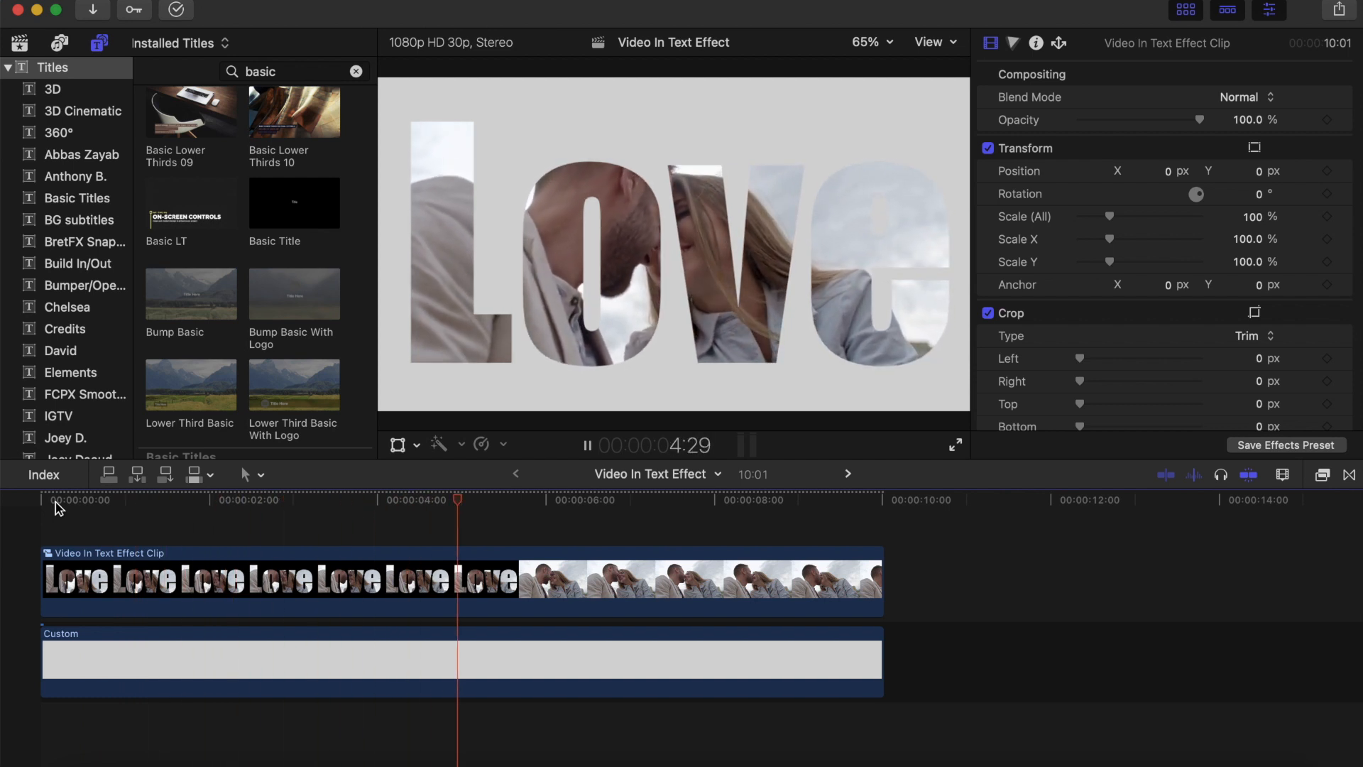
pyautogui.press('space')
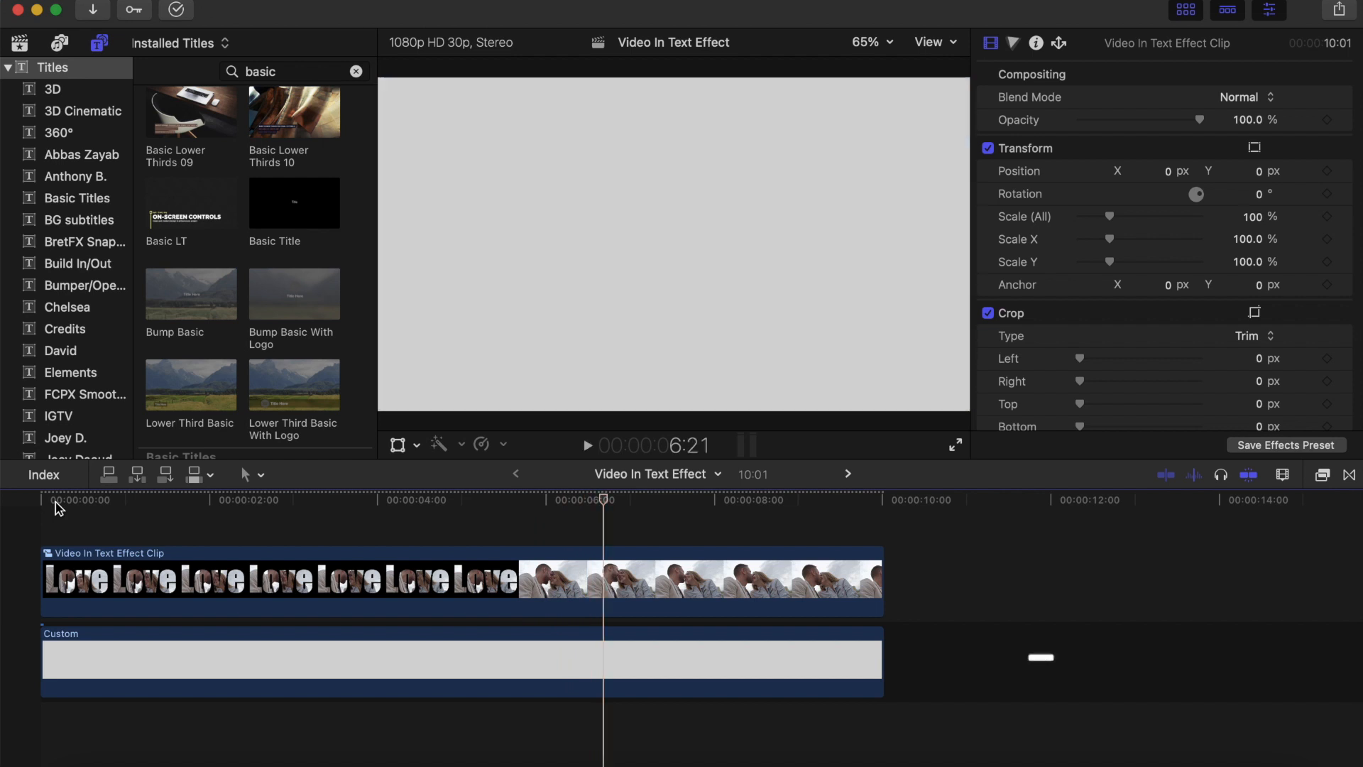
pyautogui.click(506, 501)
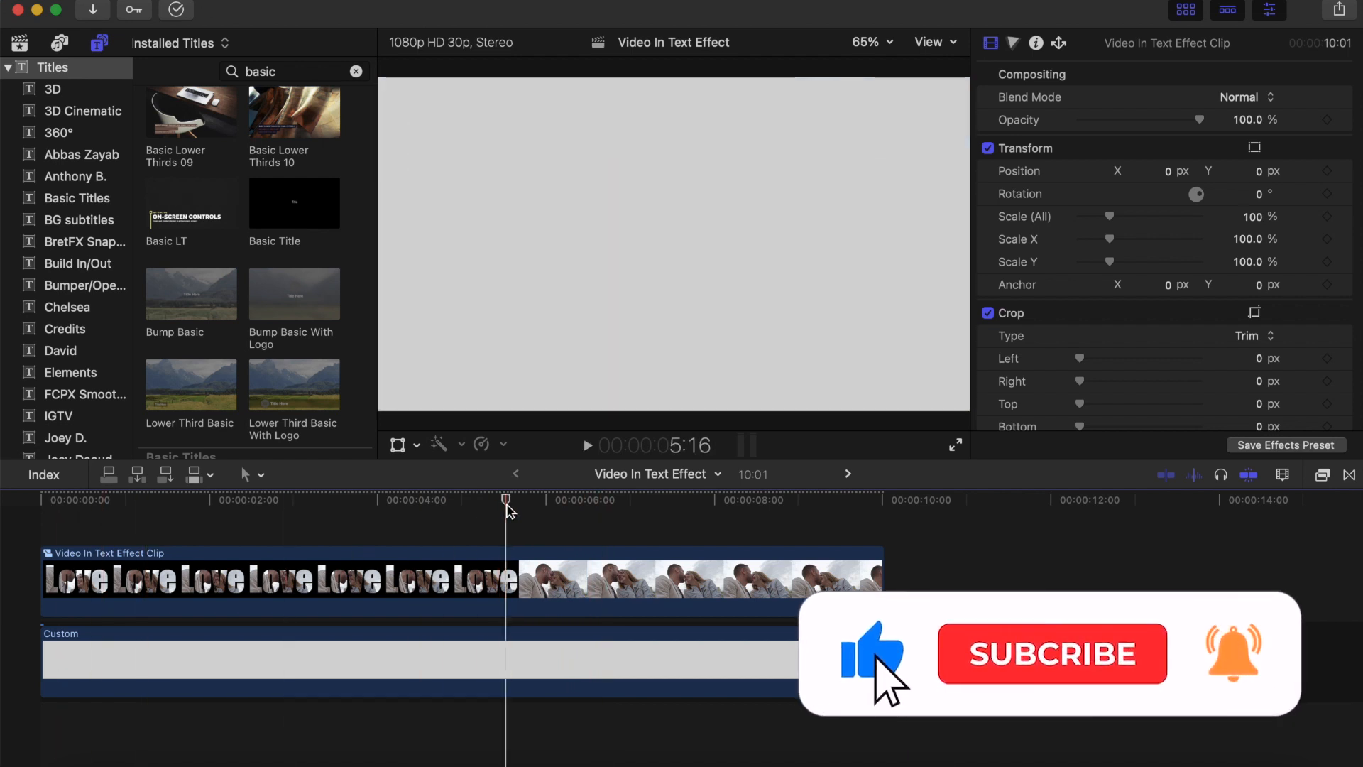
pyautogui.press('space')
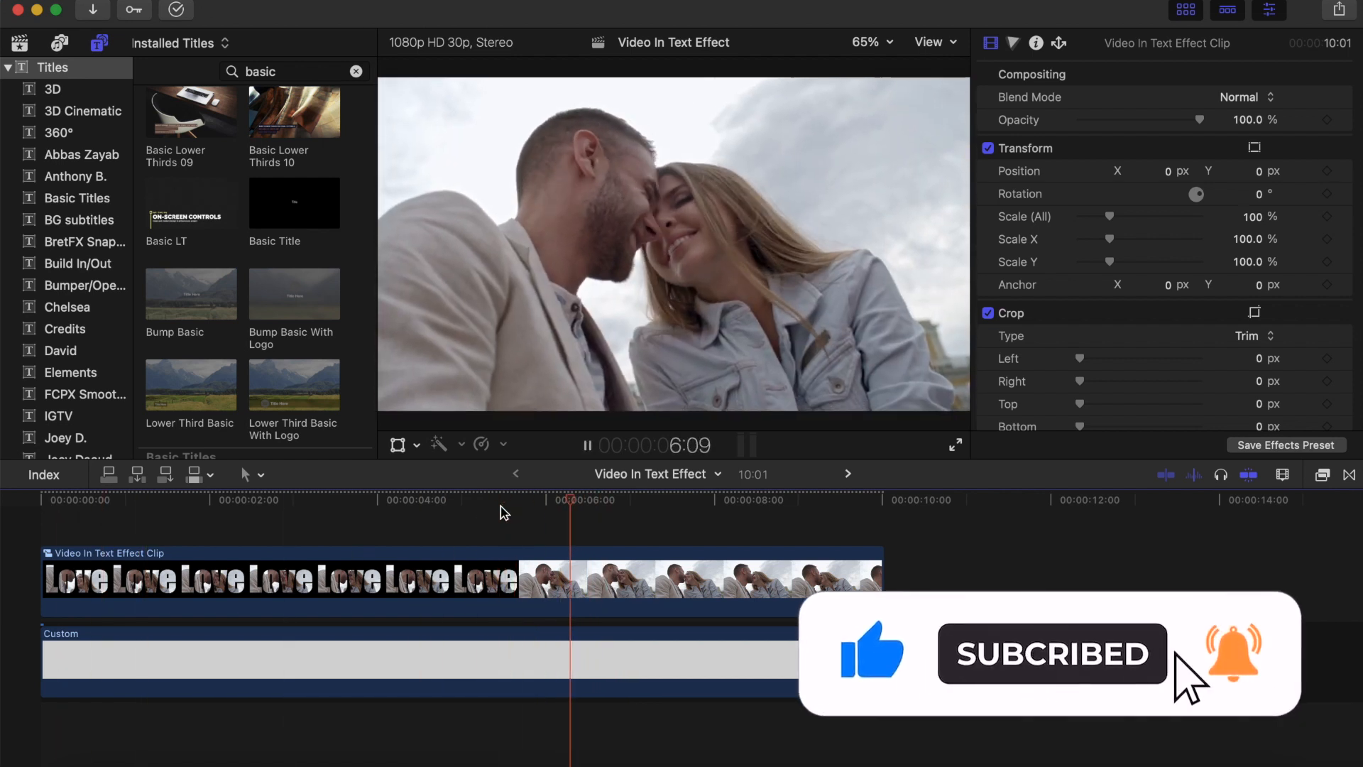
pyautogui.click(452, 500)
pyautogui.press('space')
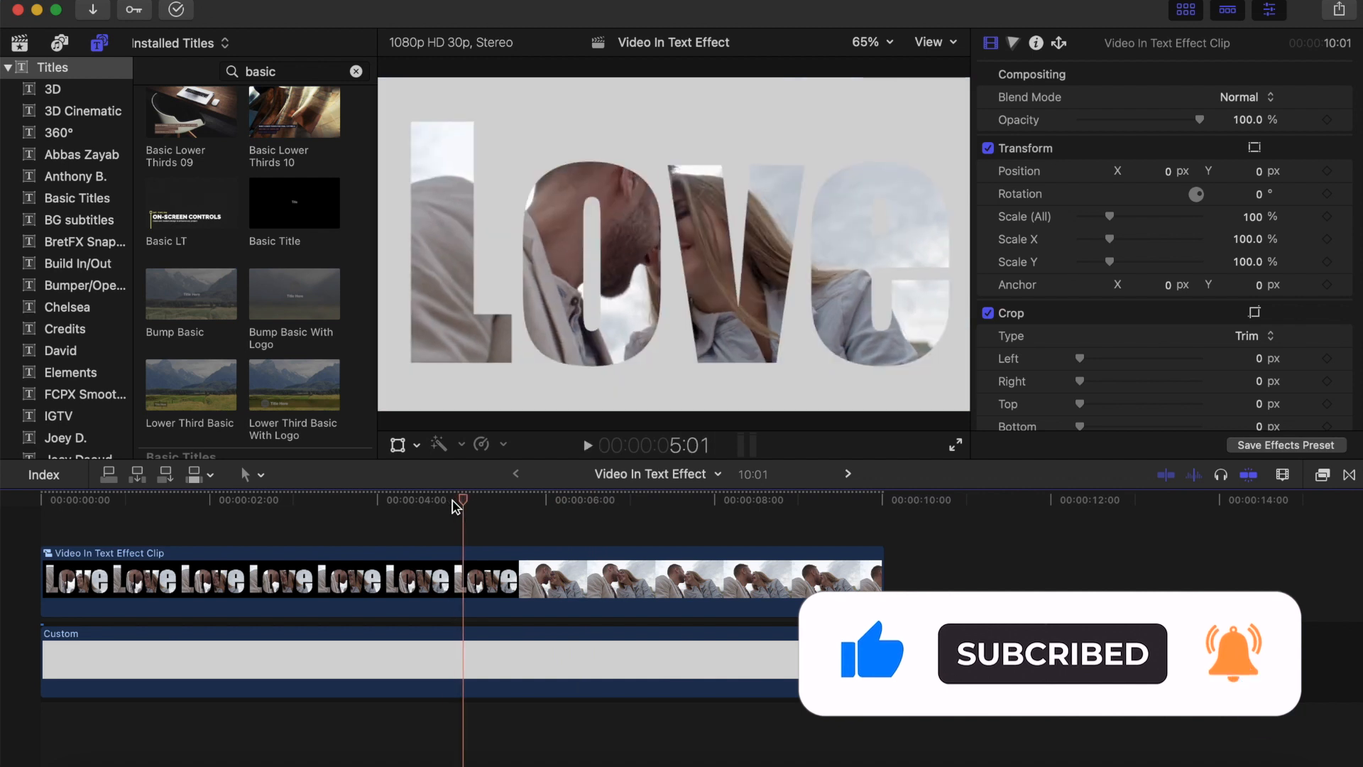
pyautogui.press('space')
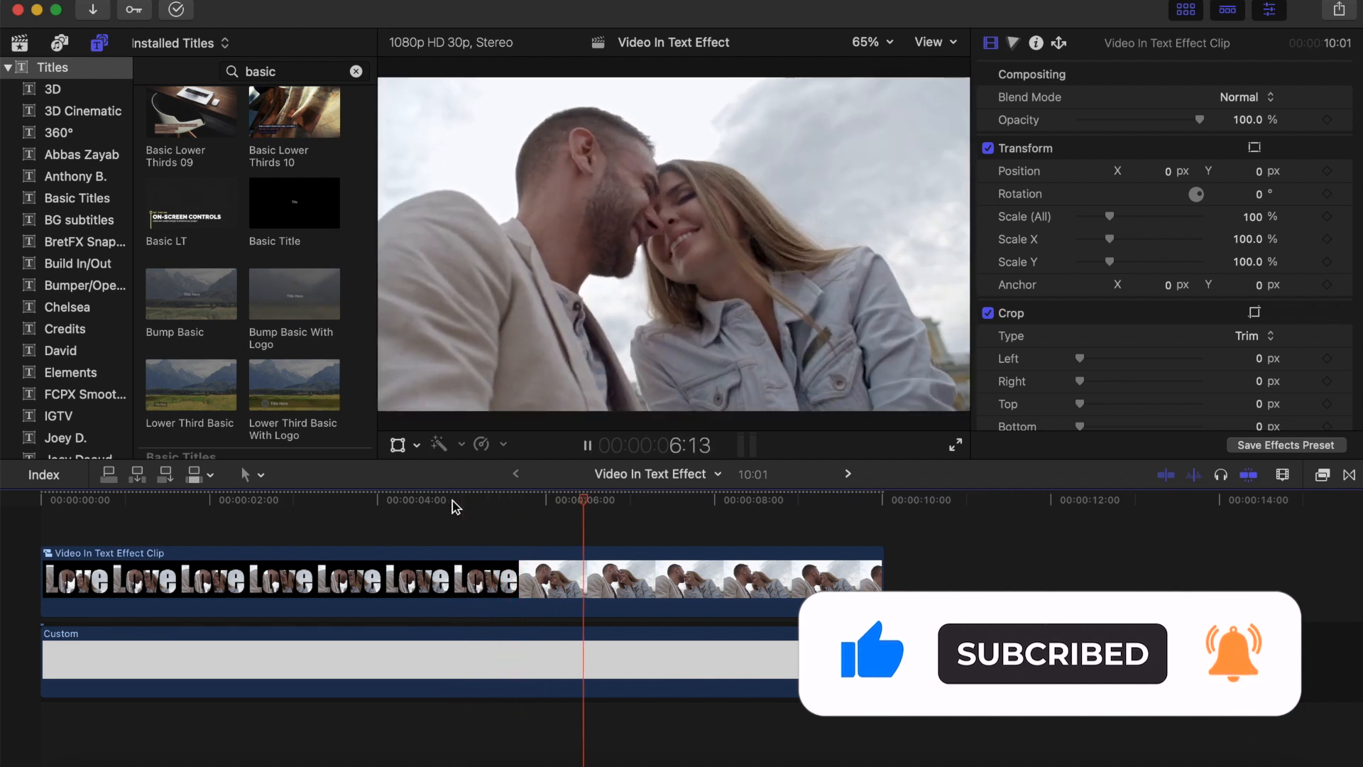
pyautogui.click(53, 500)
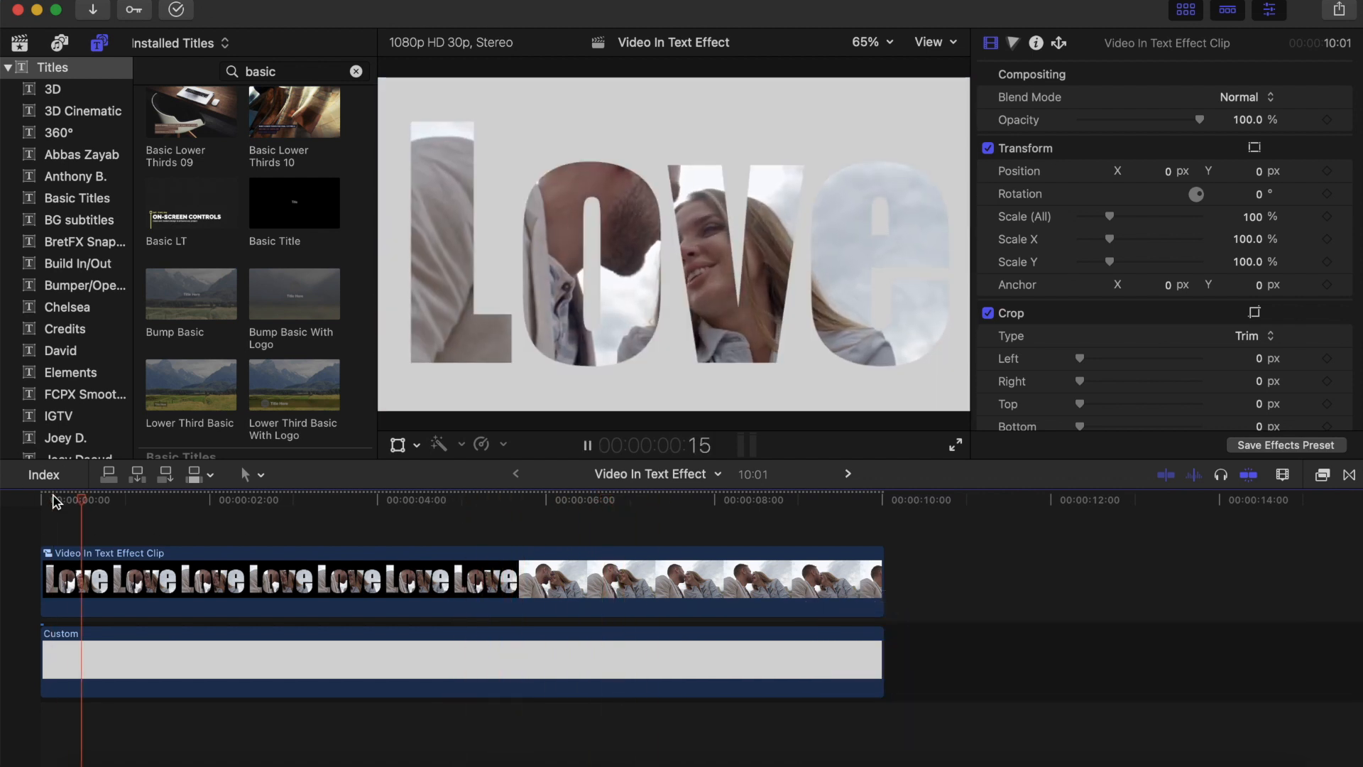